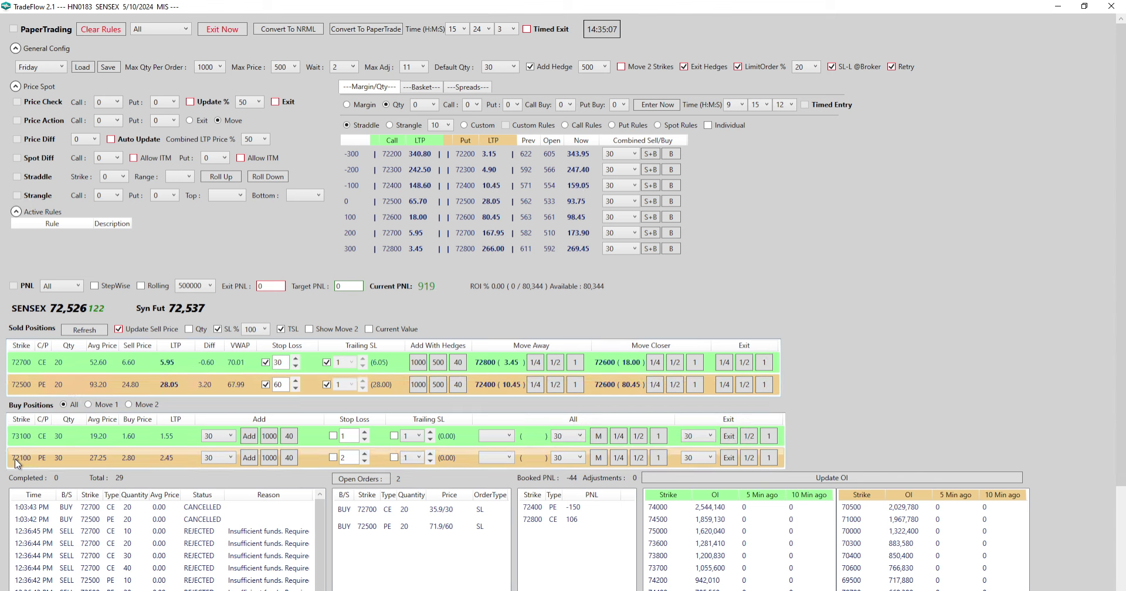
- Switch to Kite, check the open positions and their total P&L, and return to TradeFlow
key(alt+Tab)
click(820, 293)
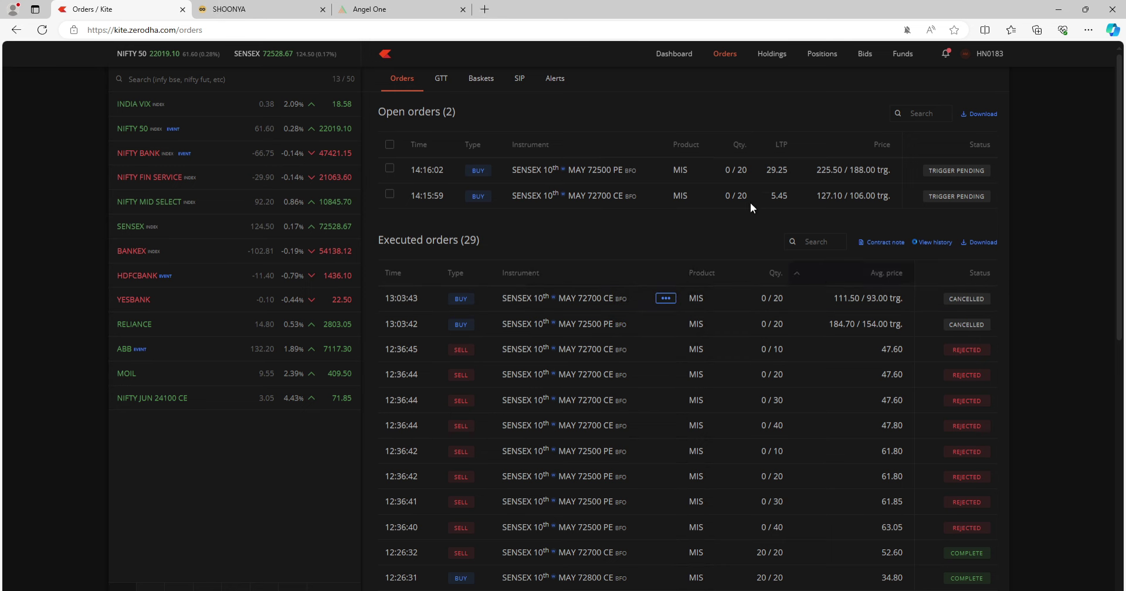
click(829, 55)
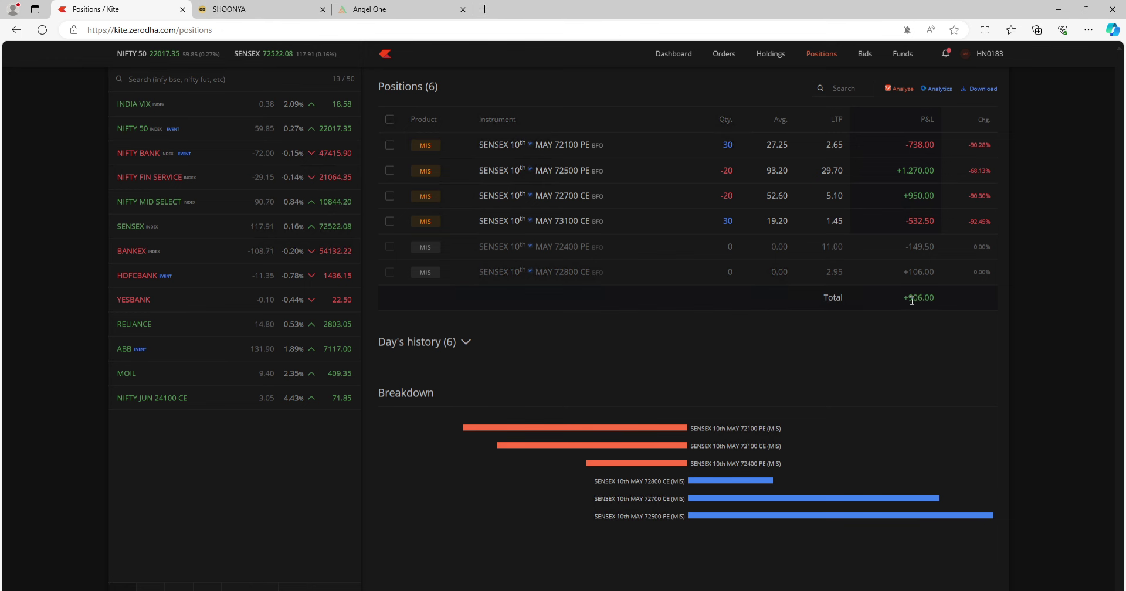
key(alt+Tab)
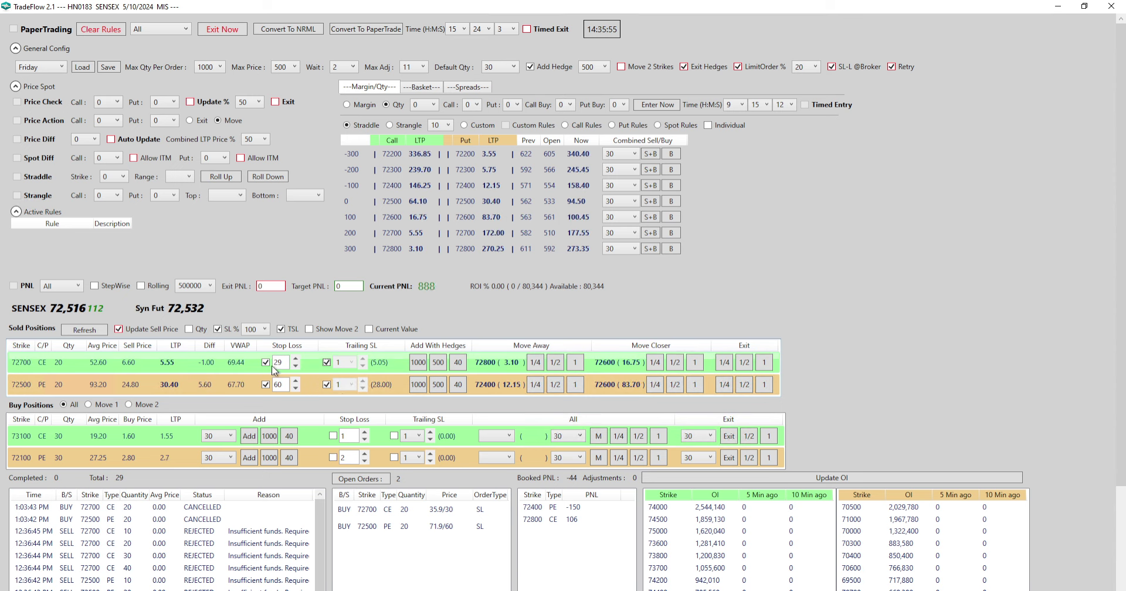
- Refresh the sold positions and arrange TradeFlow and Kite side by side, giving Kite the wider share of the screen
click(82, 330)
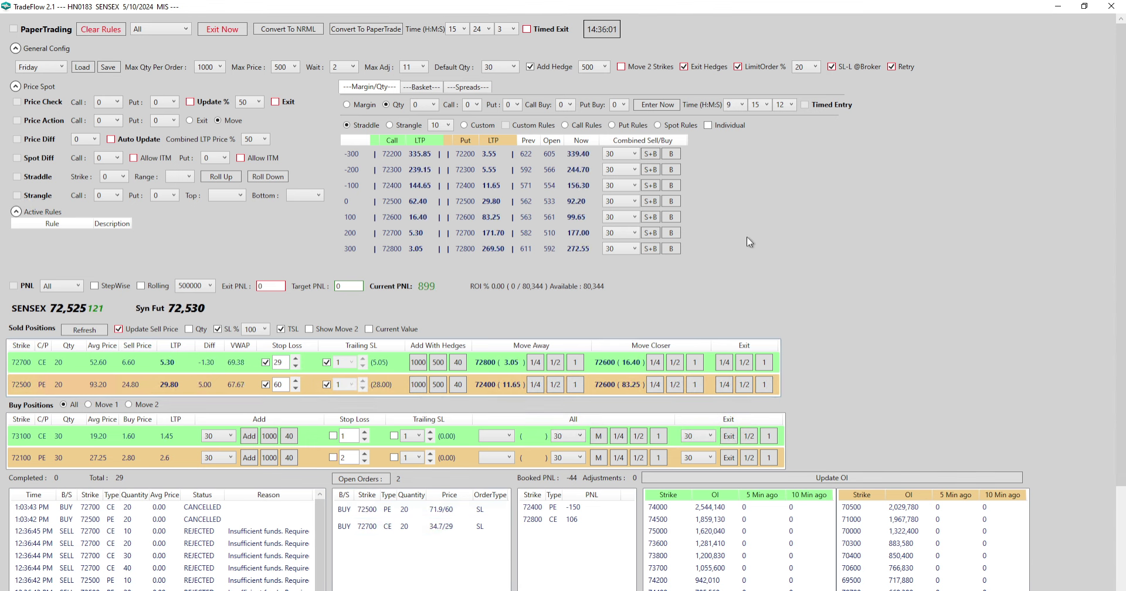
drag(641, 9, 2, 172)
click(702, 276)
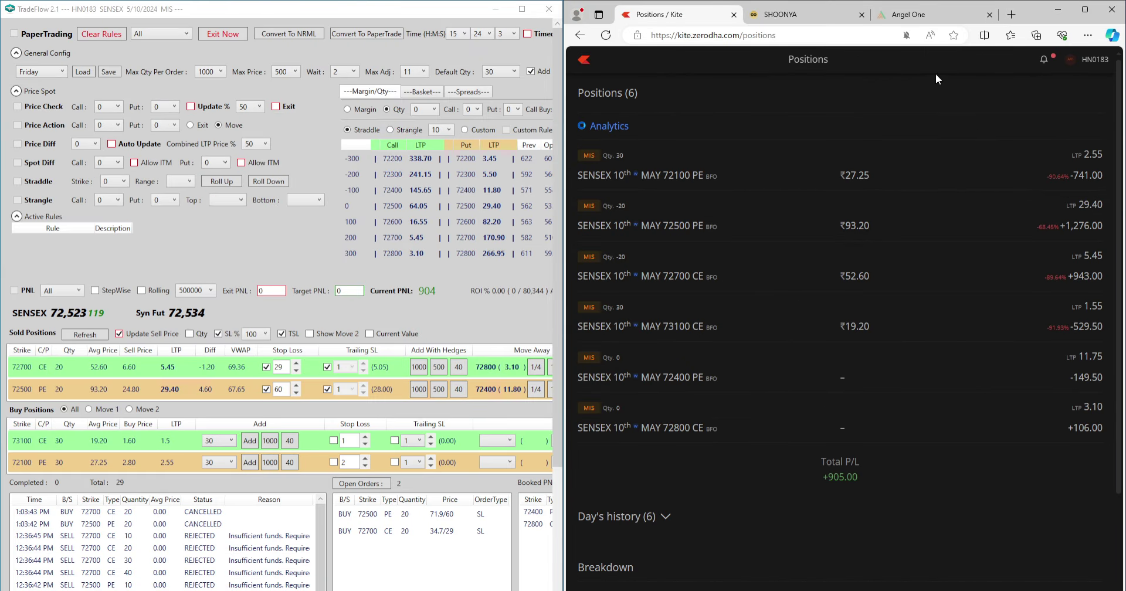
drag(567, 210, 441, 194)
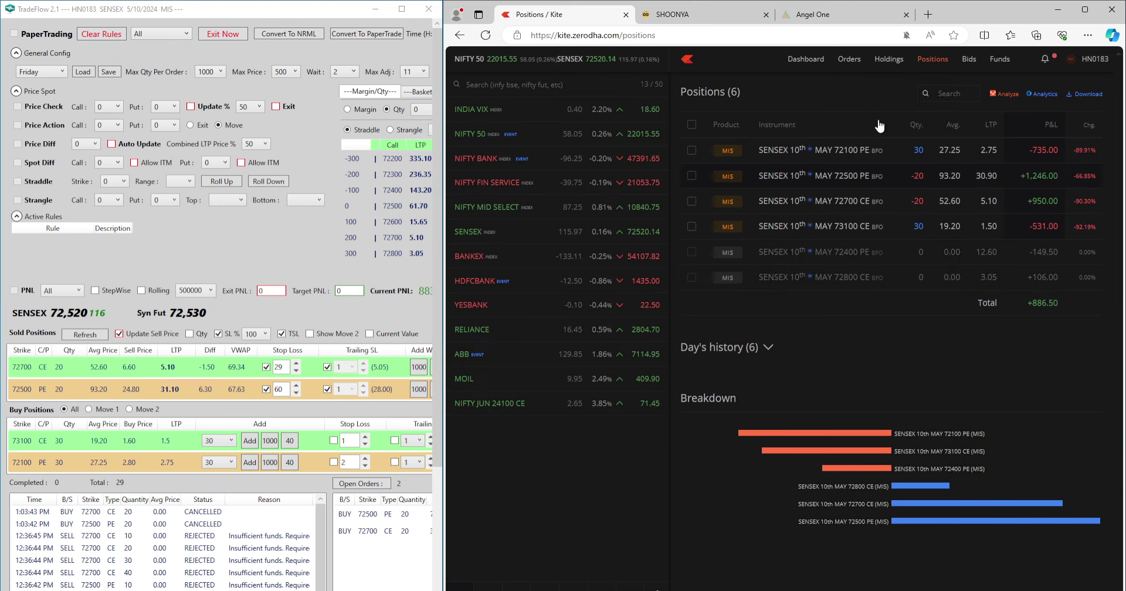
- Show the orders list in Kite and examine the trigger price of the open 72700 CE buy order
click(850, 59)
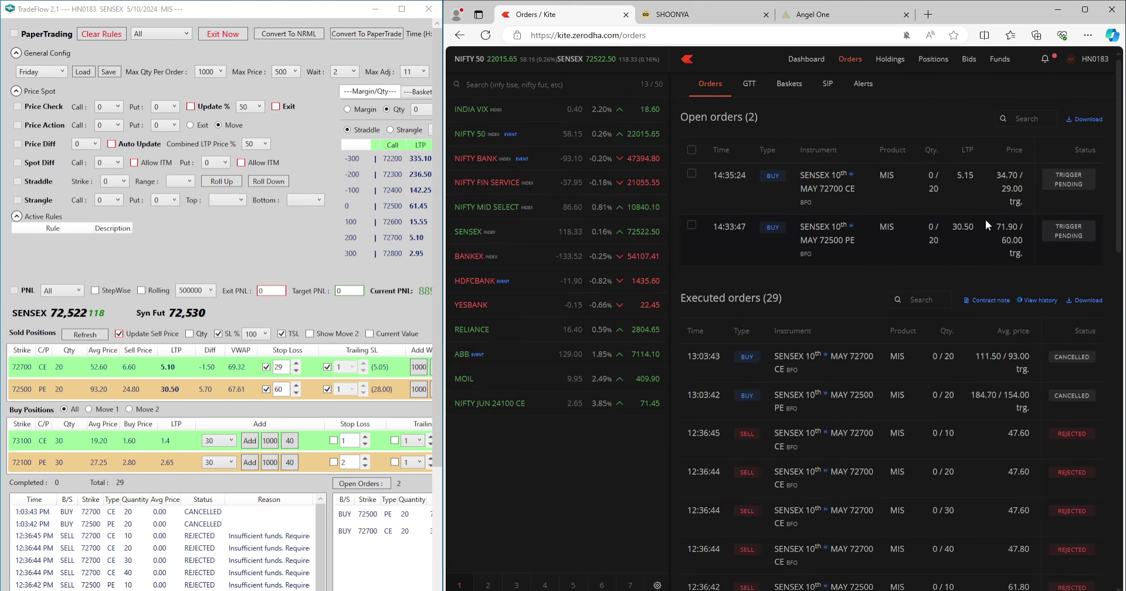
double_click(1005, 188)
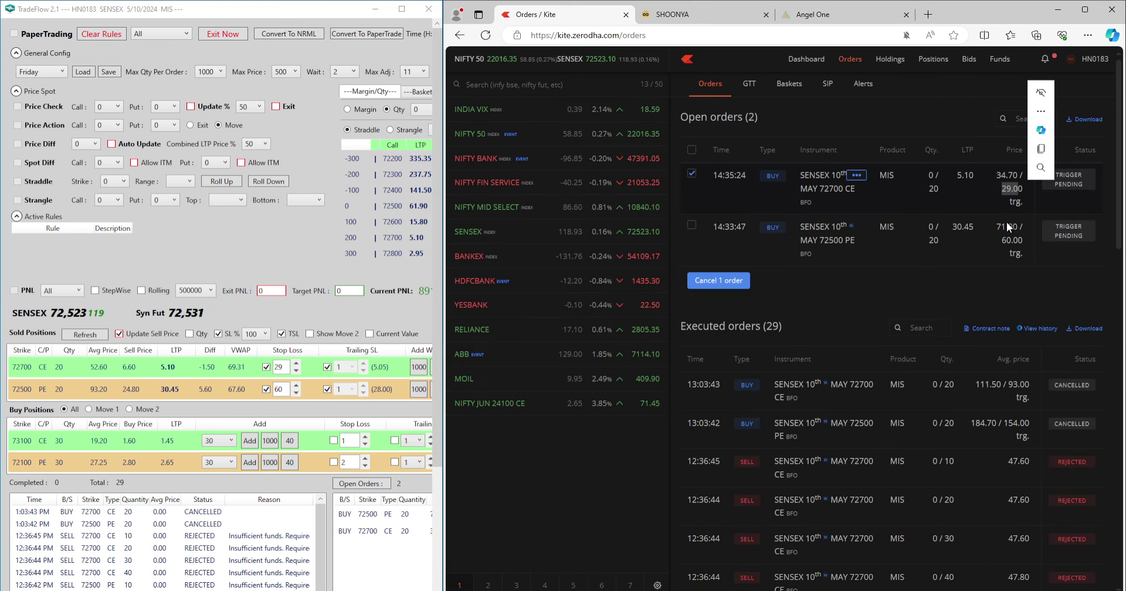
click(1002, 178)
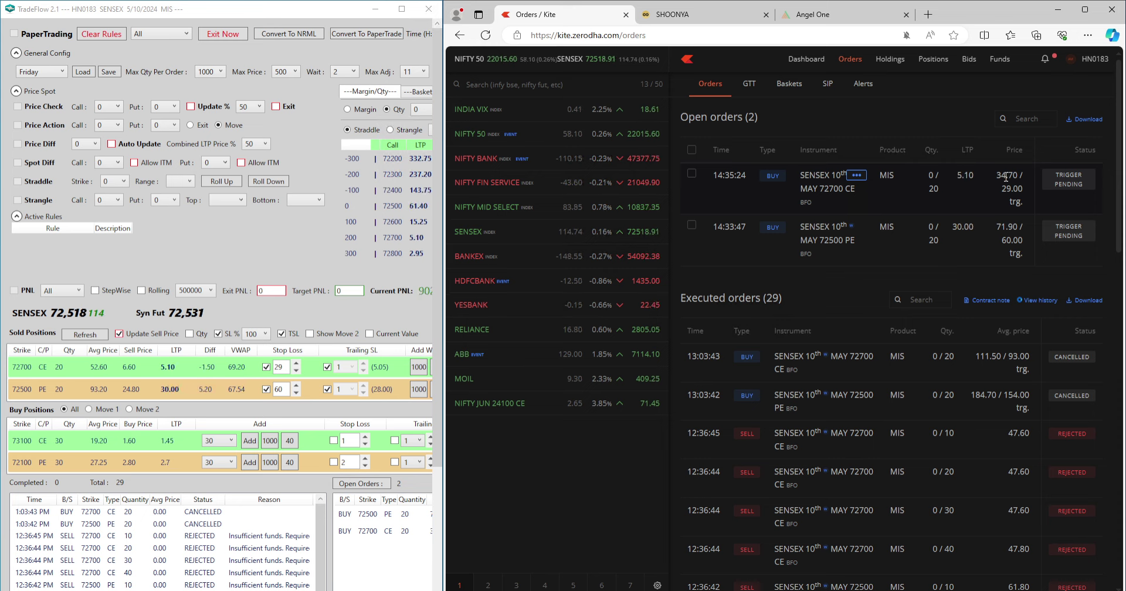
- Inspect the limit and trigger prices in the 72700 CE order's modification form, leaving the order unmodified
click(858, 175)
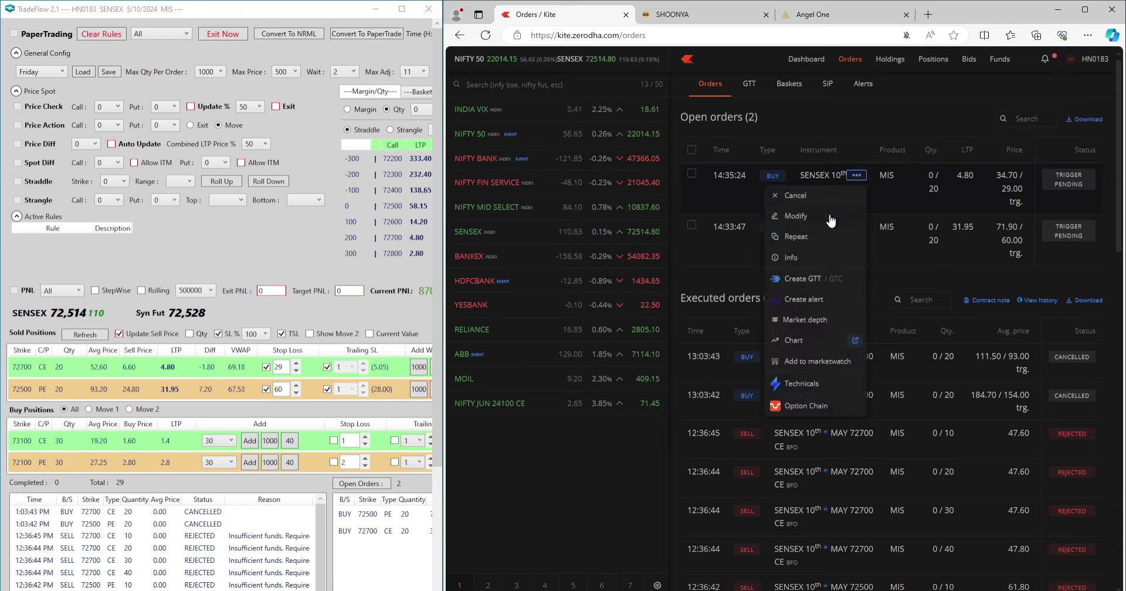
click(830, 217)
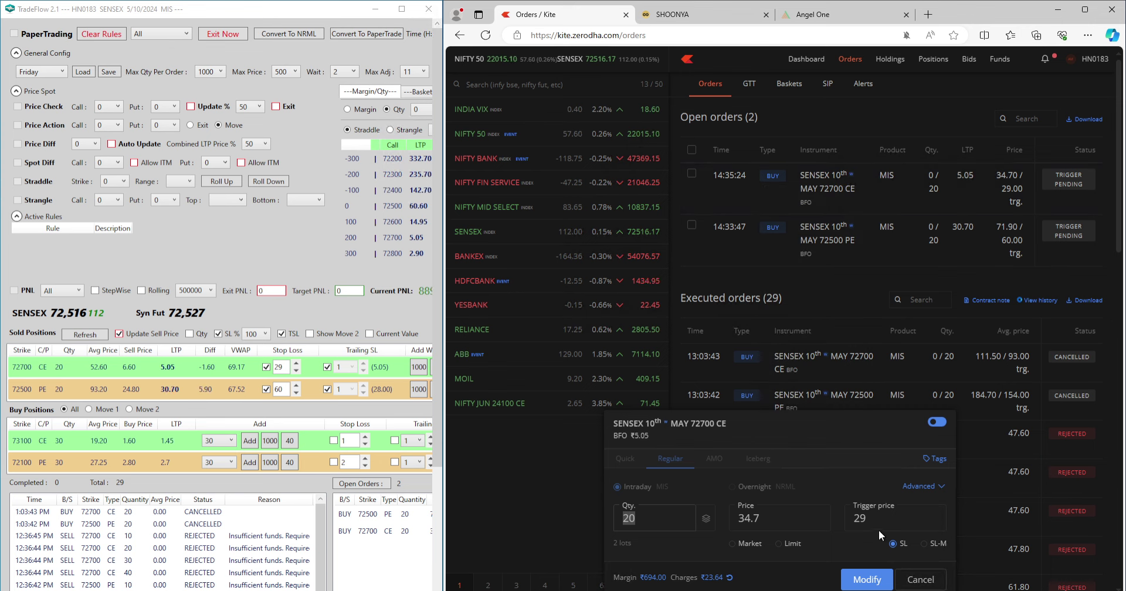
click(757, 518)
drag(759, 518, 739, 519)
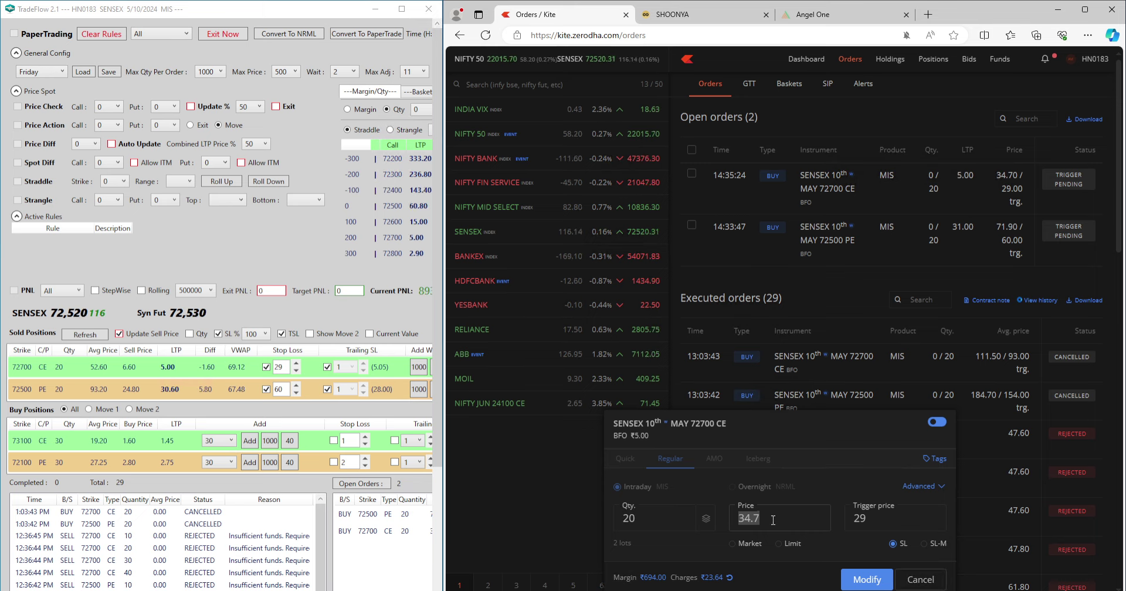
click(923, 579)
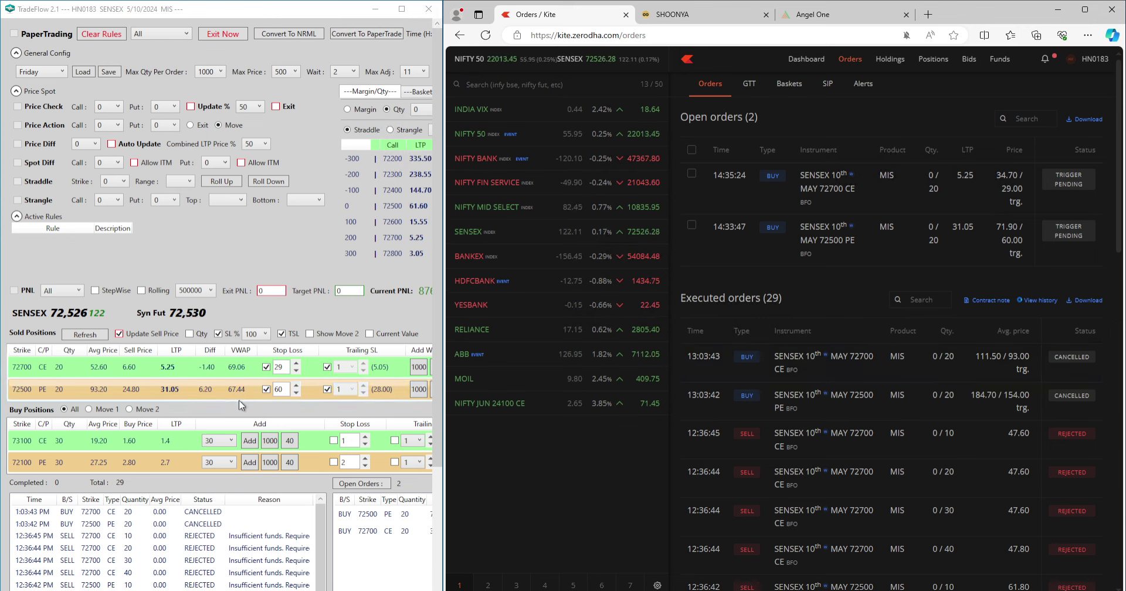
- Switch the stop loss of the sold 72700 CE position off and on again in TradeFlow, and reload the Kite orders
click(266, 370)
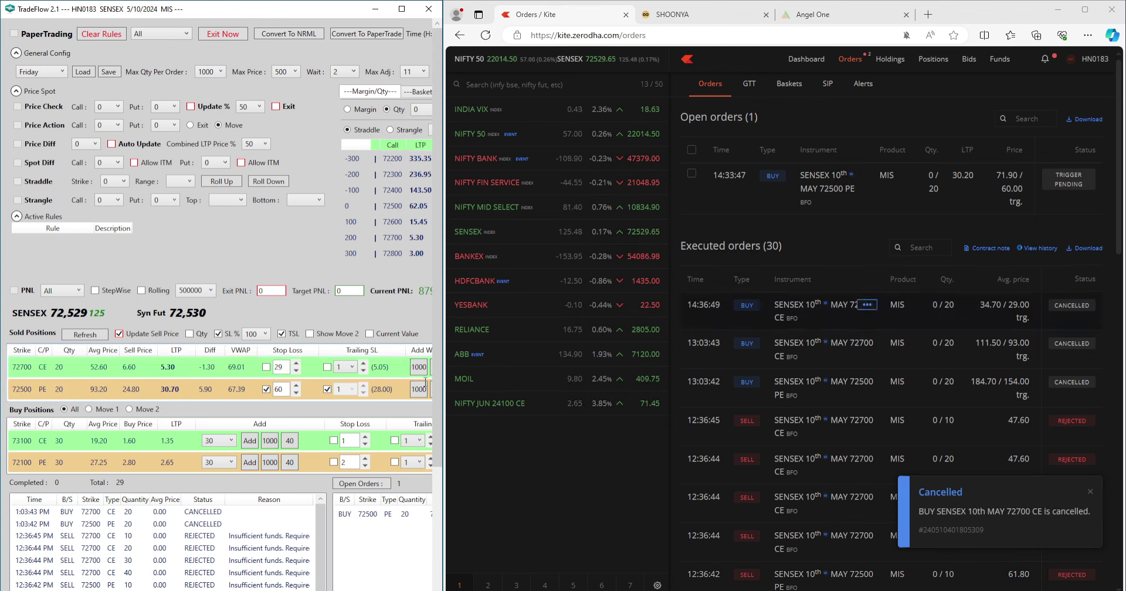
click(266, 368)
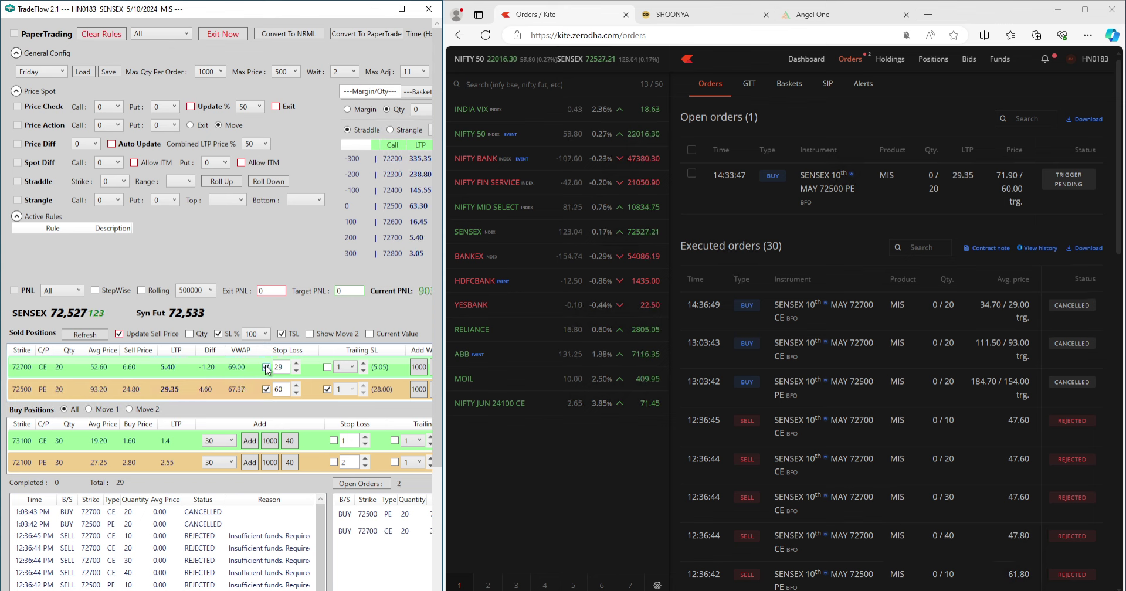
click(712, 87)
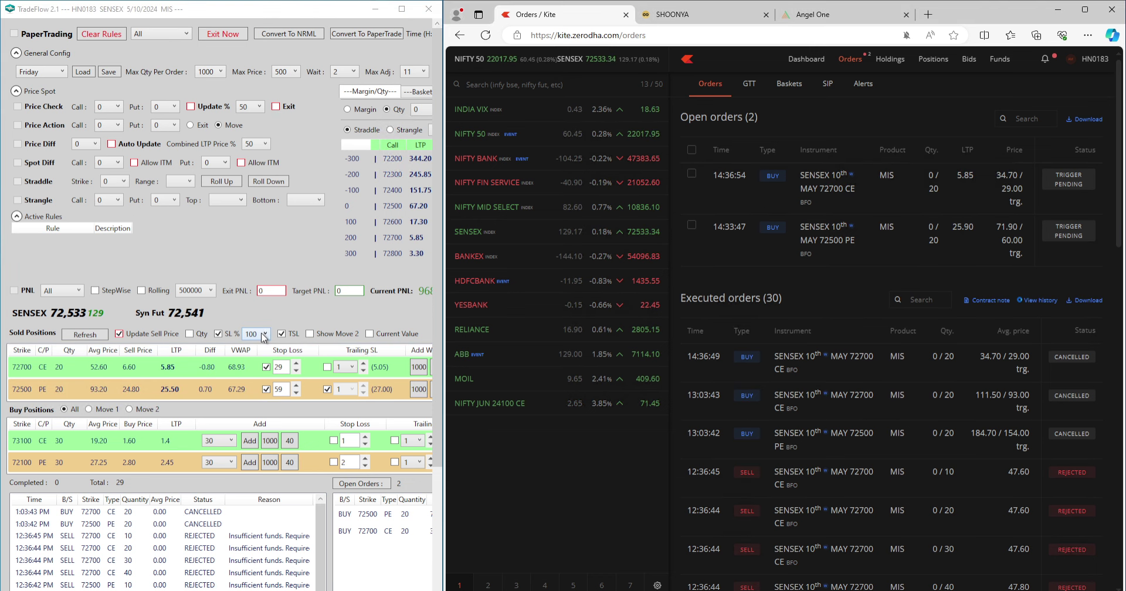
- Raise the stop loss of the sold 72700 CE position to 30 and check its trigger price in the Kite orders
click(295, 363)
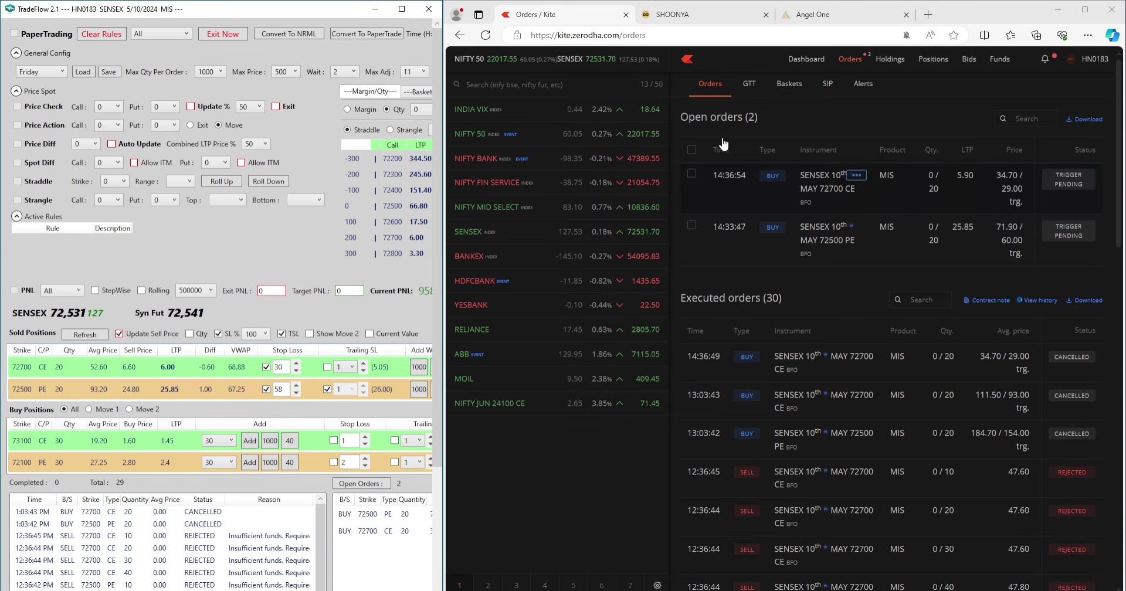
click(716, 88)
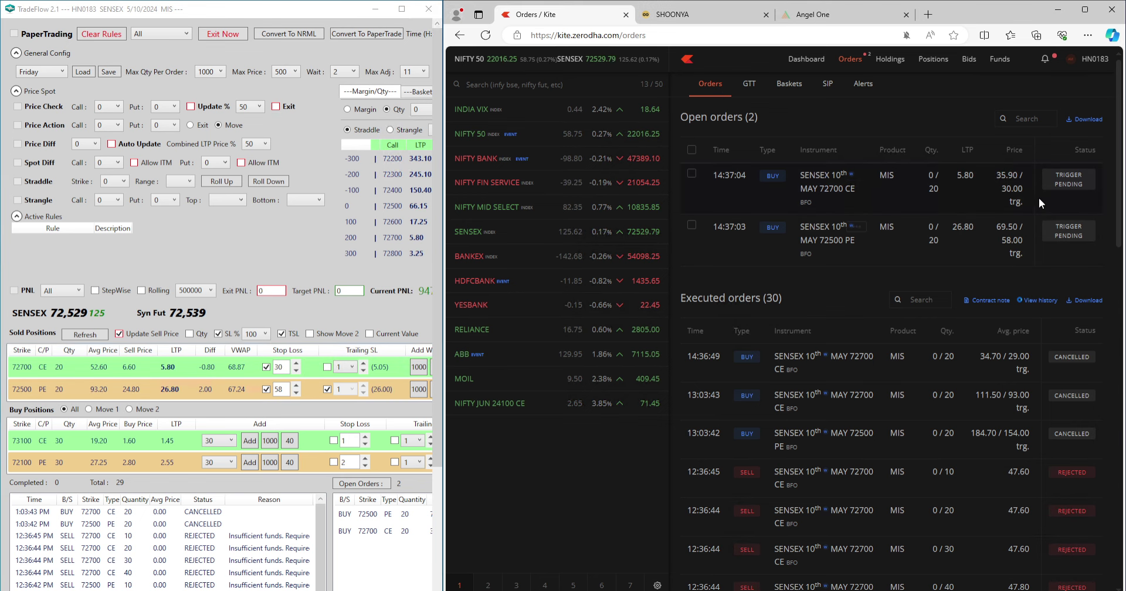
drag(1006, 185, 1023, 188)
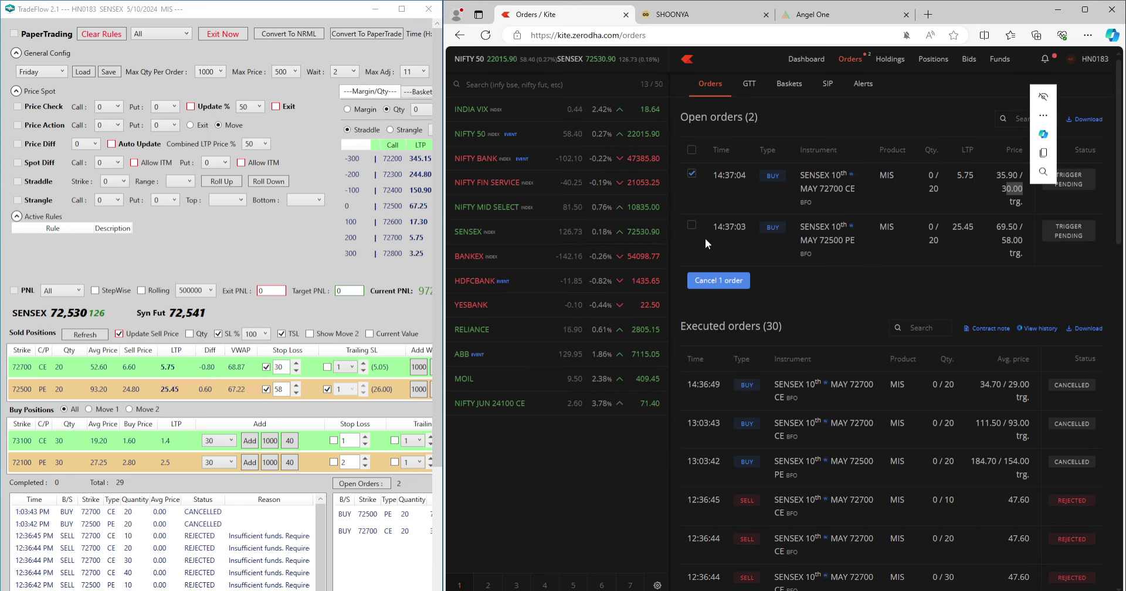
click(699, 176)
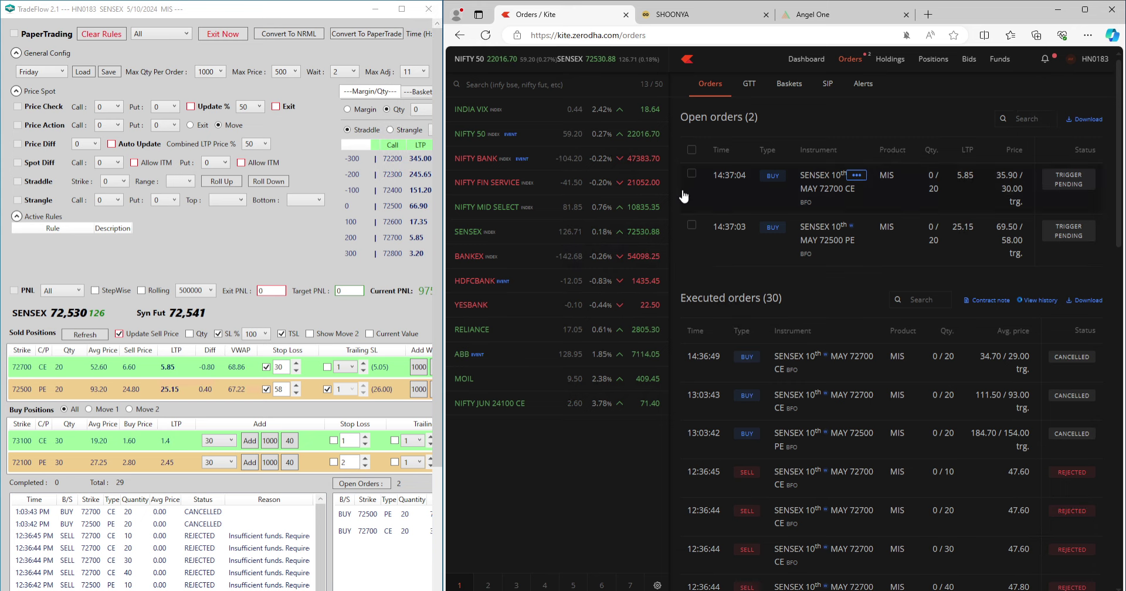
- Raise the stop loss of the sold 72700 CE position to 32 and check its trigger price in the Kite orders
click(297, 365)
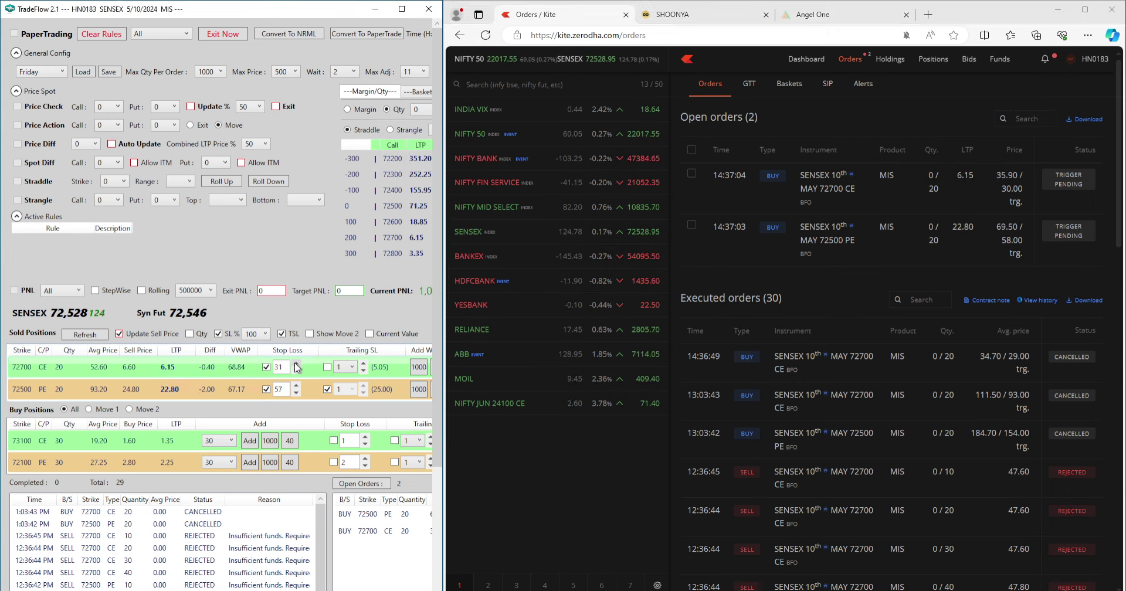
click(297, 364)
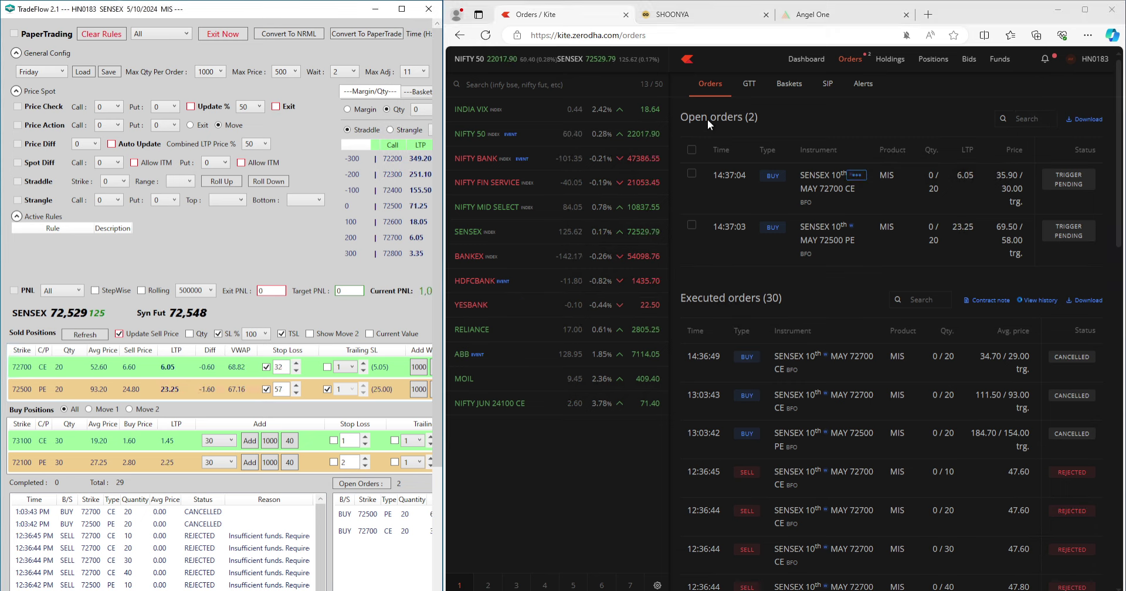
click(714, 88)
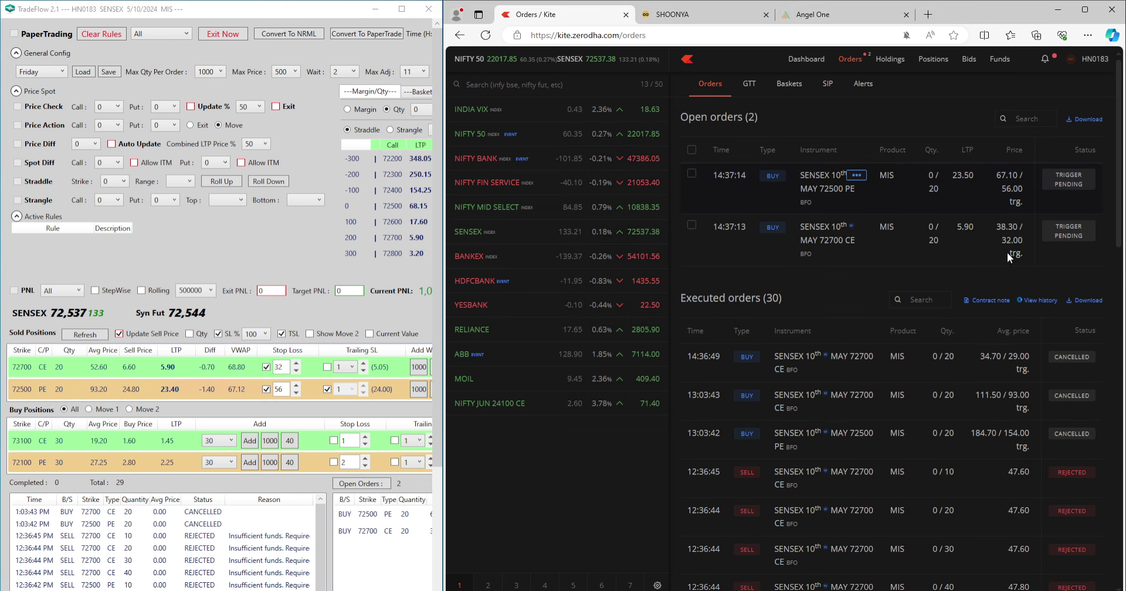
double_click(1001, 242)
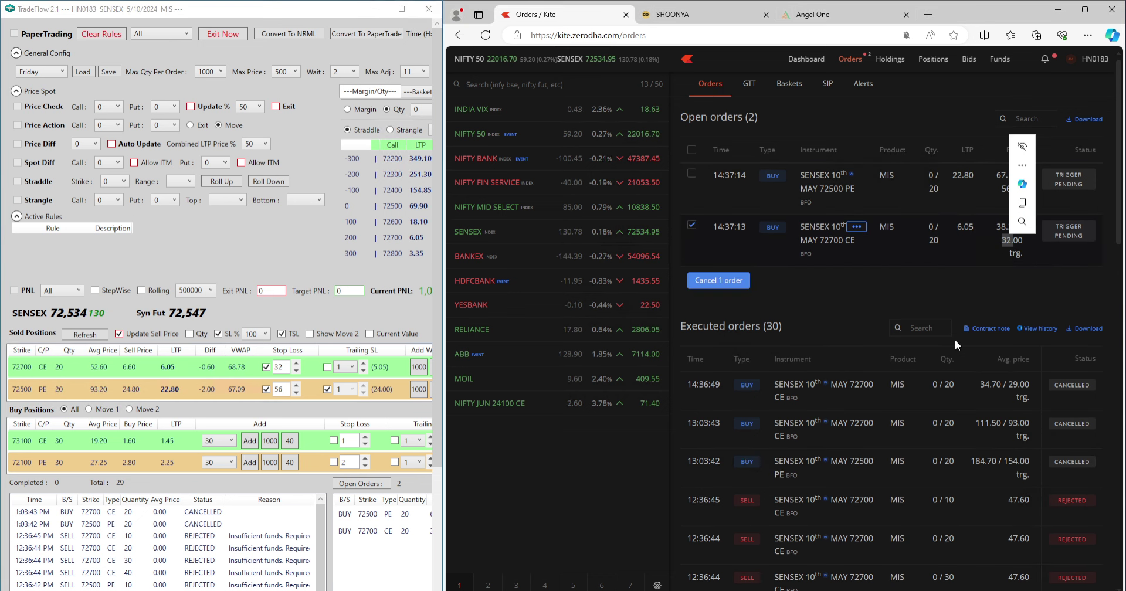
- Enable the trailing stop loss for the sold 72700 CE position and check the 72500 PE order's trigger price in Kite
click(328, 367)
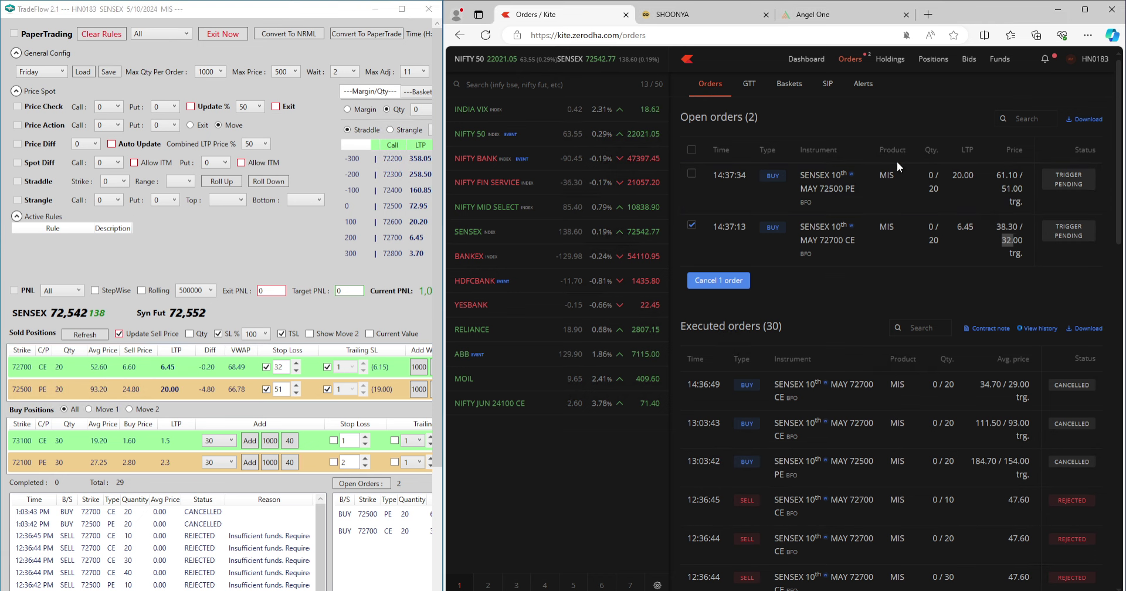
double_click(1002, 192)
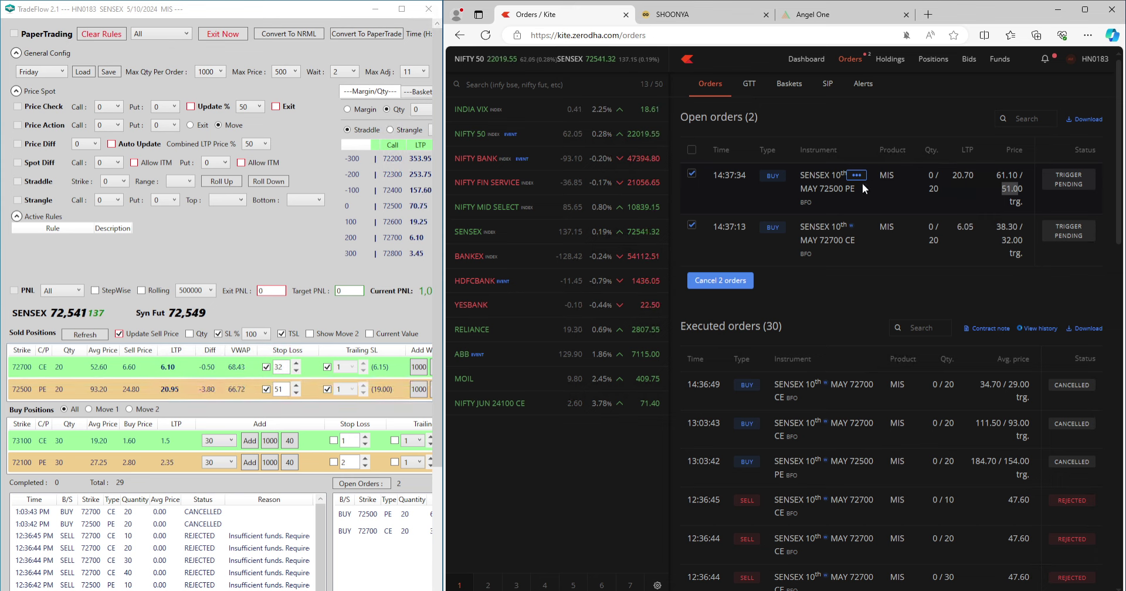
- Turn off the trailing stop loss of the sold 72500 PE position and set its trailing value to 2
click(327, 390)
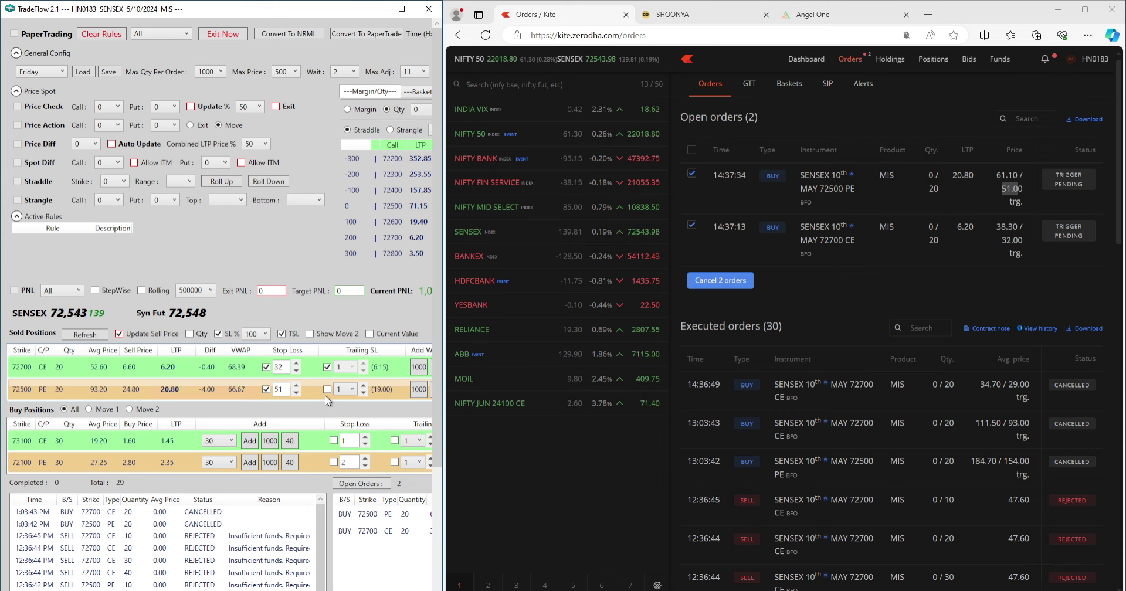
click(352, 390)
click(339, 414)
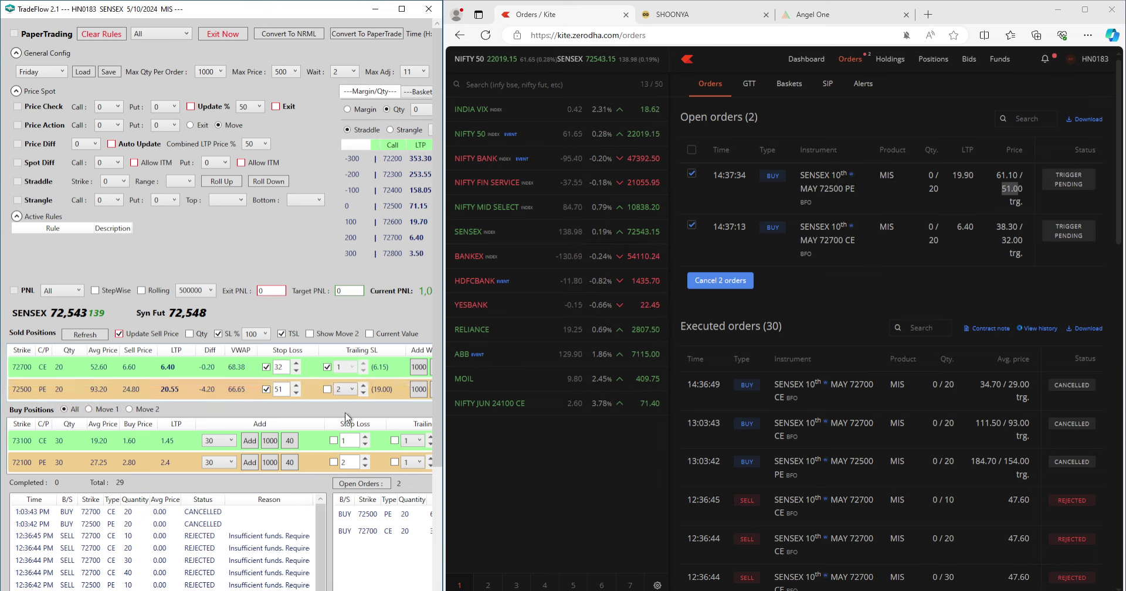
- Set the stop loss of the sold 72500 PE position to 60 and check its trigger price in the Kite orders
double_click(276, 390)
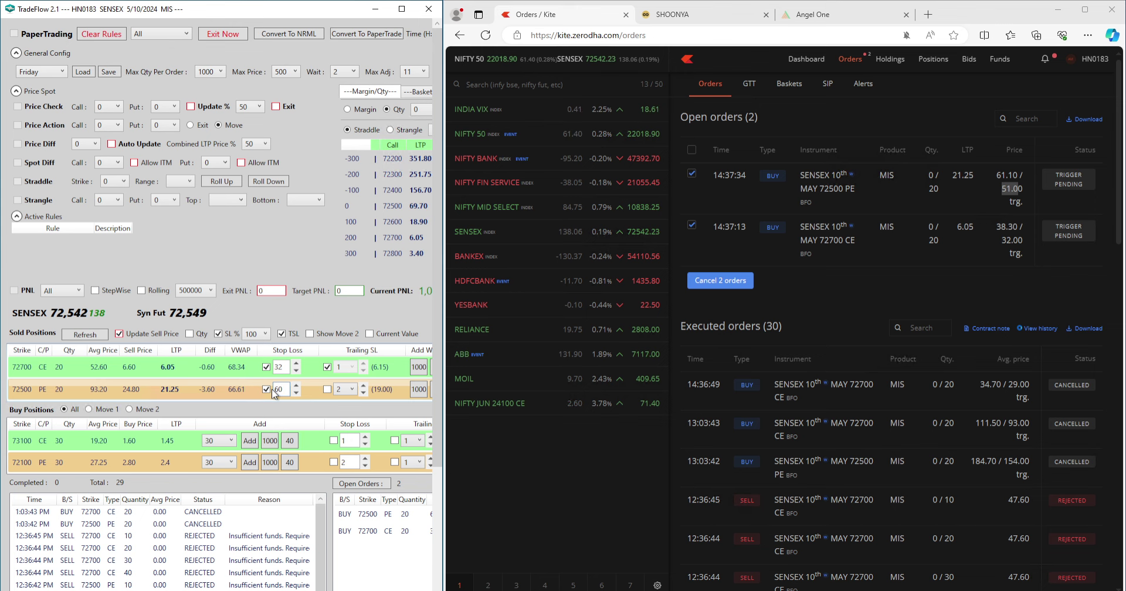
key(Tab)
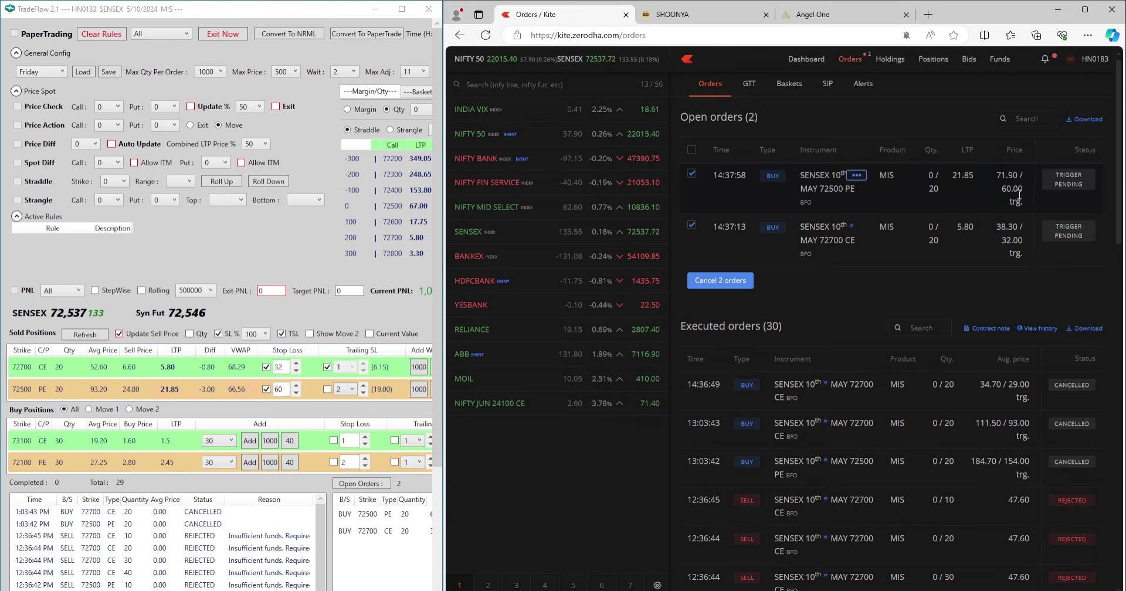
drag(1003, 188, 1024, 188)
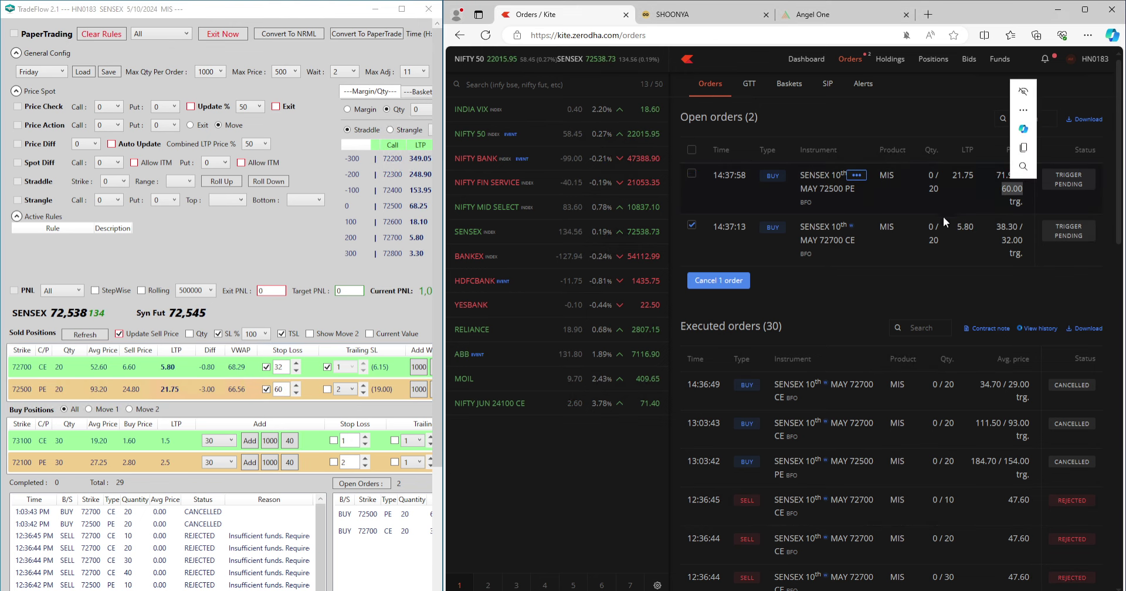
- Enable the trailing stop loss for the sold 72500 PE position and check its order's trigger and limit prices in Kite
click(327, 390)
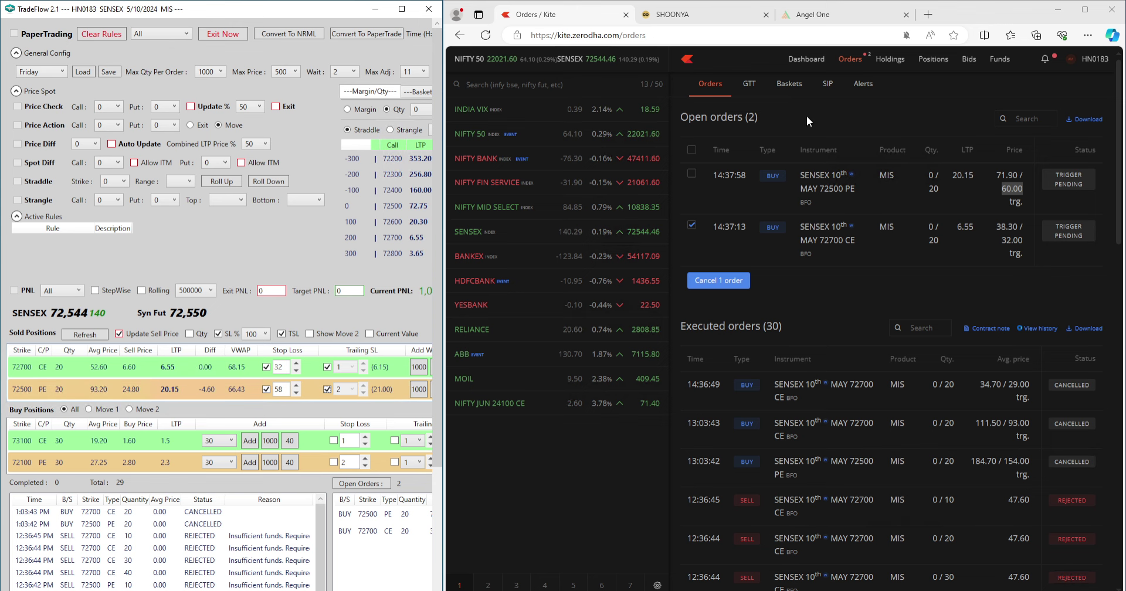
click(710, 86)
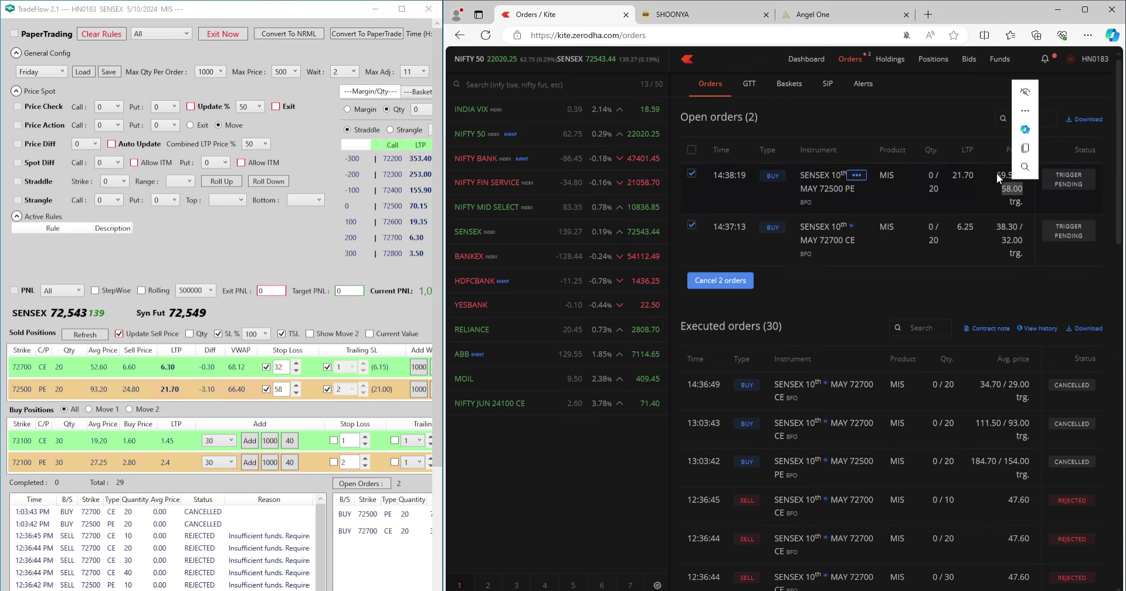
drag(998, 173, 1018, 174)
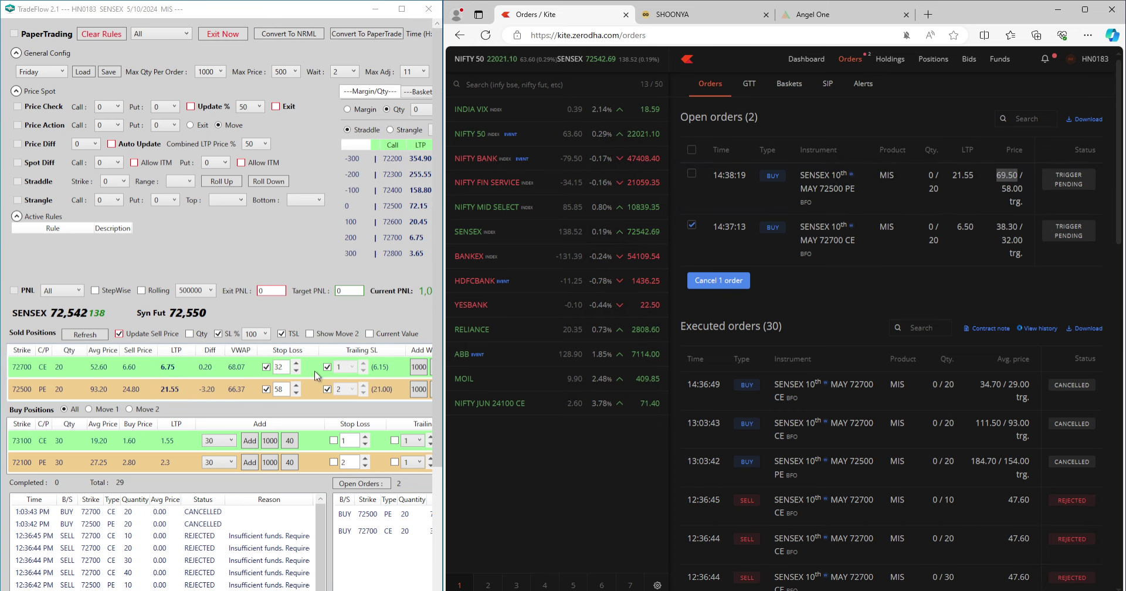
- Turn off the stop loss of the sold 72500 PE position in TradeFlow
click(266, 389)
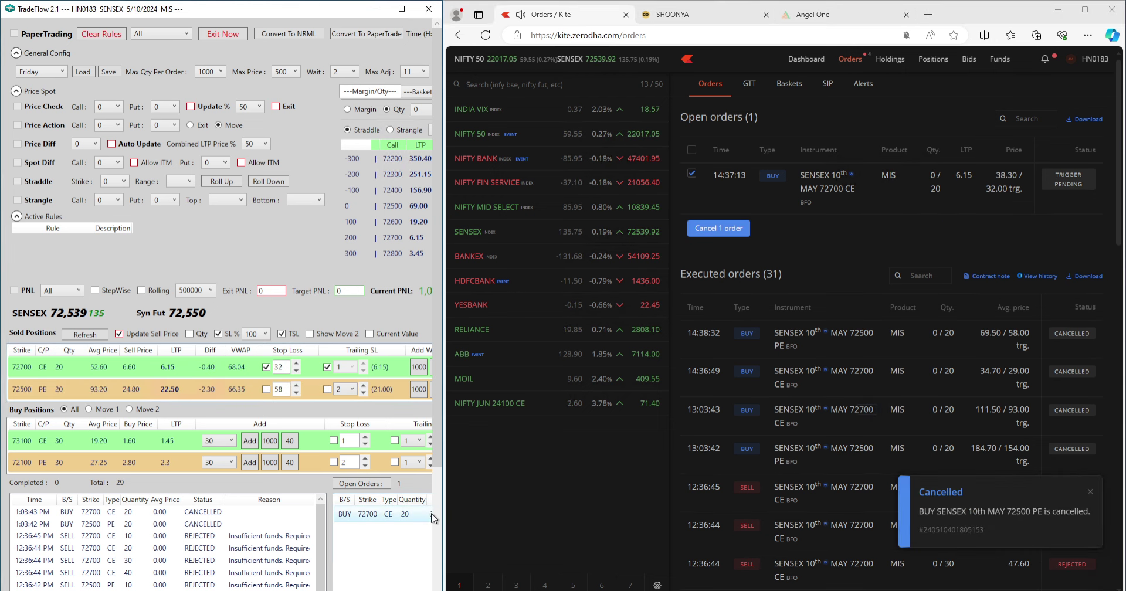
- Enable the Price Check rule in TradeFlow with a call price of 7.00 and a put price of 30.00
drag(445, 345, 475, 350)
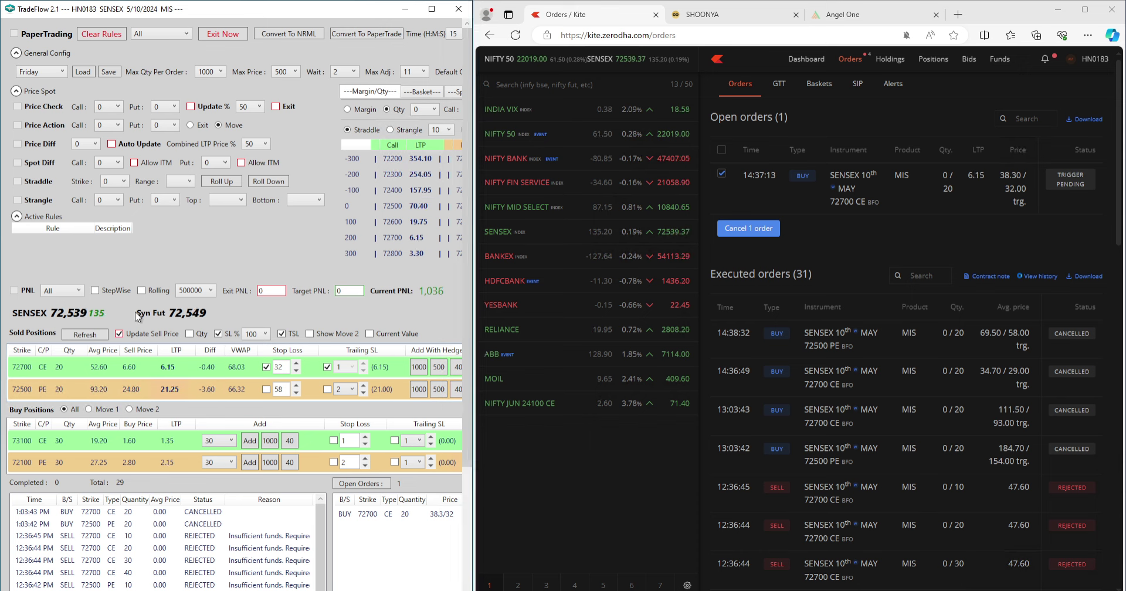
click(114, 111)
click(114, 115)
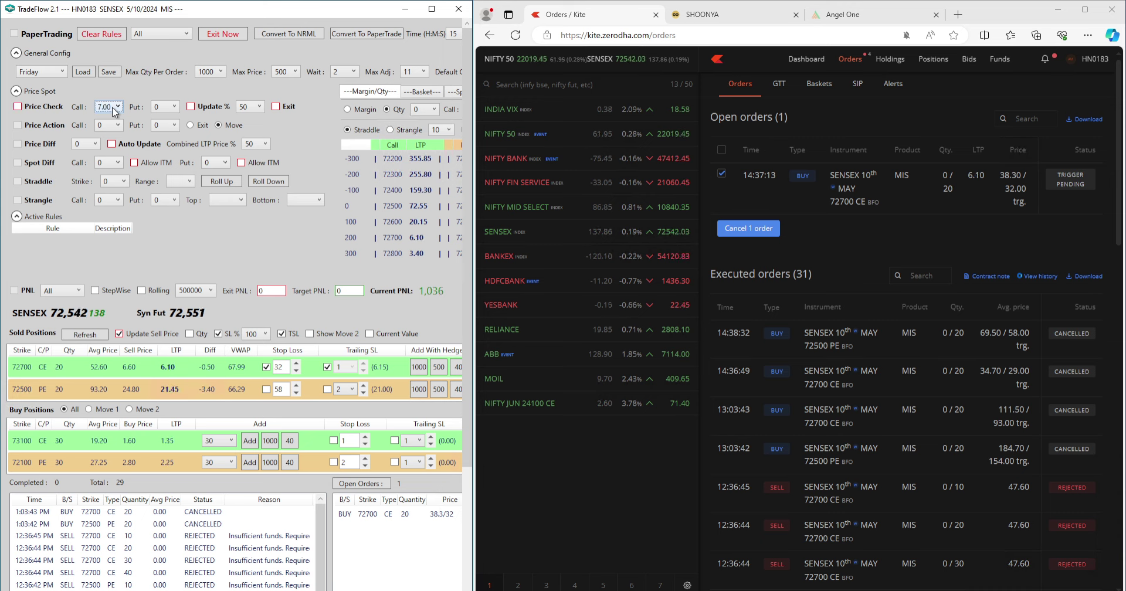
click(157, 106)
click(157, 119)
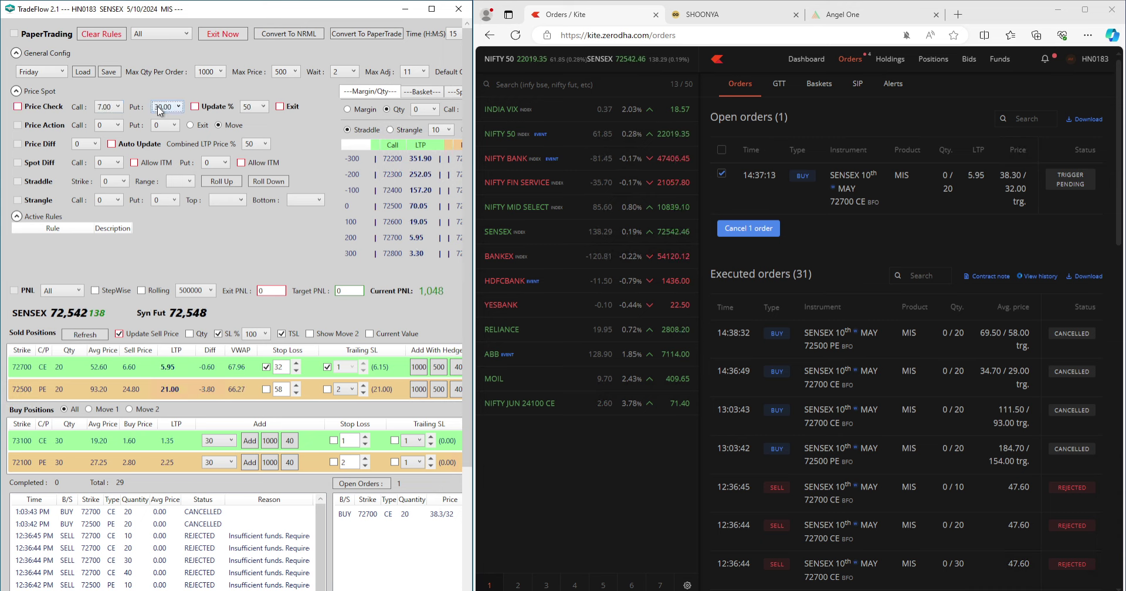
click(17, 106)
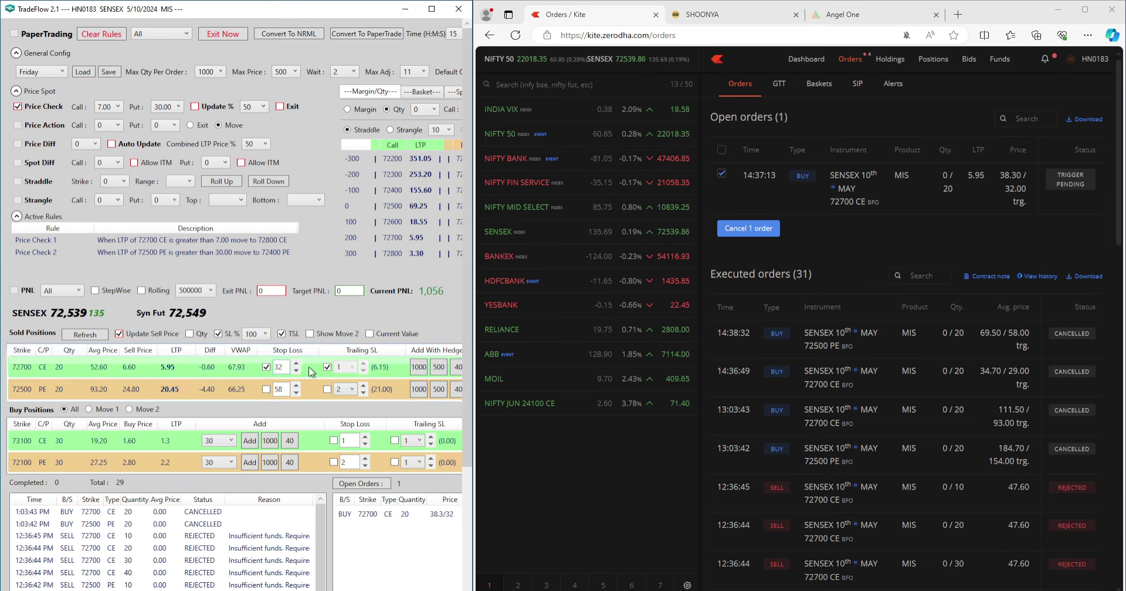
- Enable the stop loss of the sold 72500 PE position at 58 and set the Price Check put price to 22.50
click(266, 390)
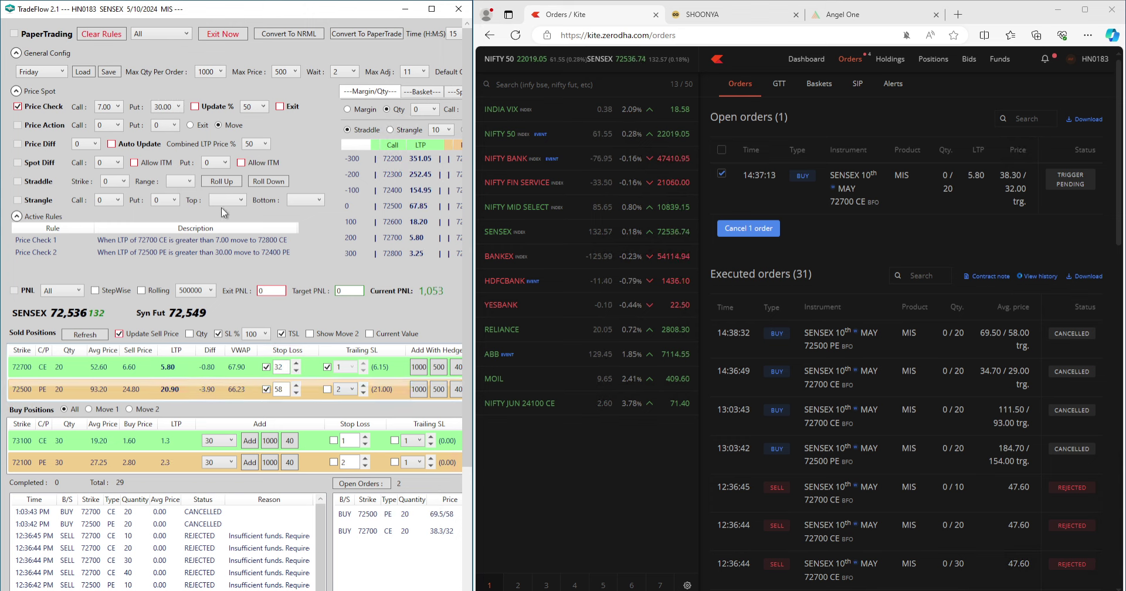
click(172, 107)
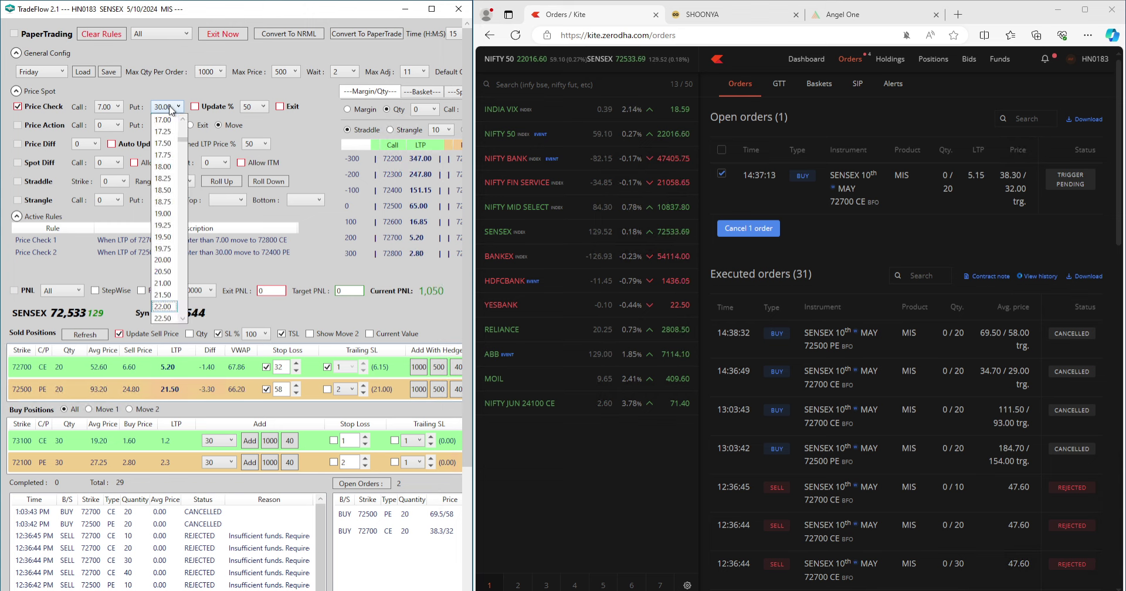
click(171, 109)
click(218, 334)
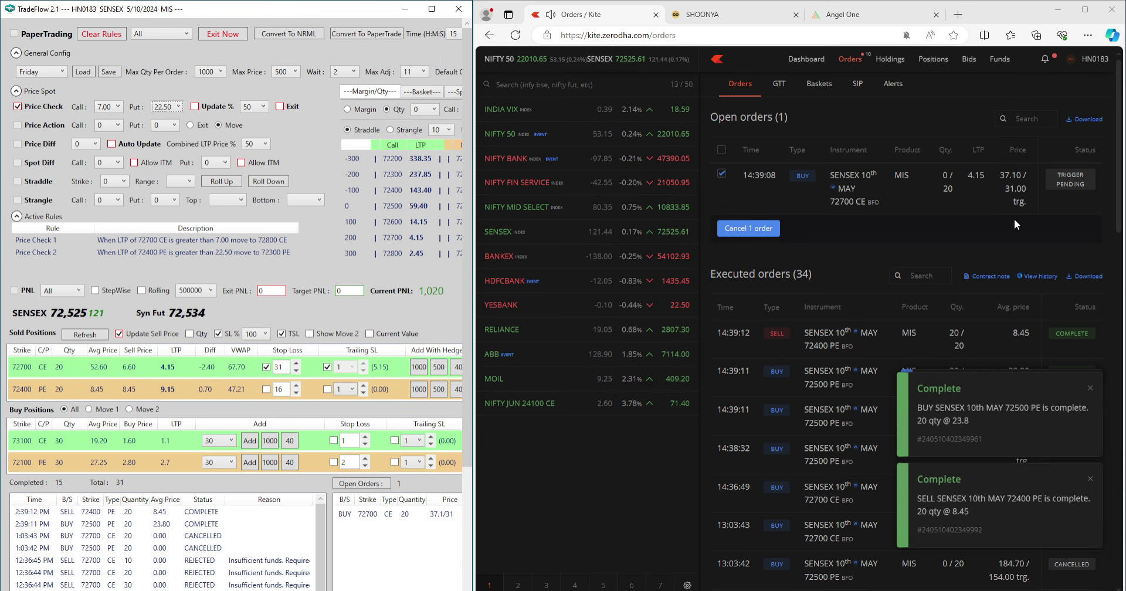
- Examine the Kite orders for the 72500 PE stop loss, its buy-back and the new 72400 PE sale
click(749, 86)
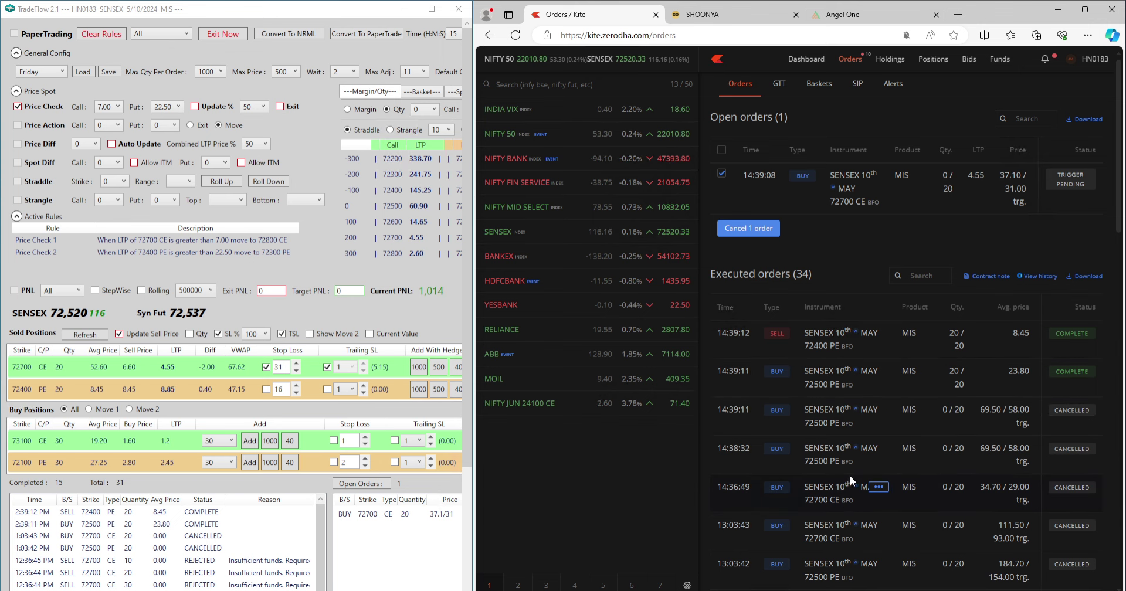
click(738, 85)
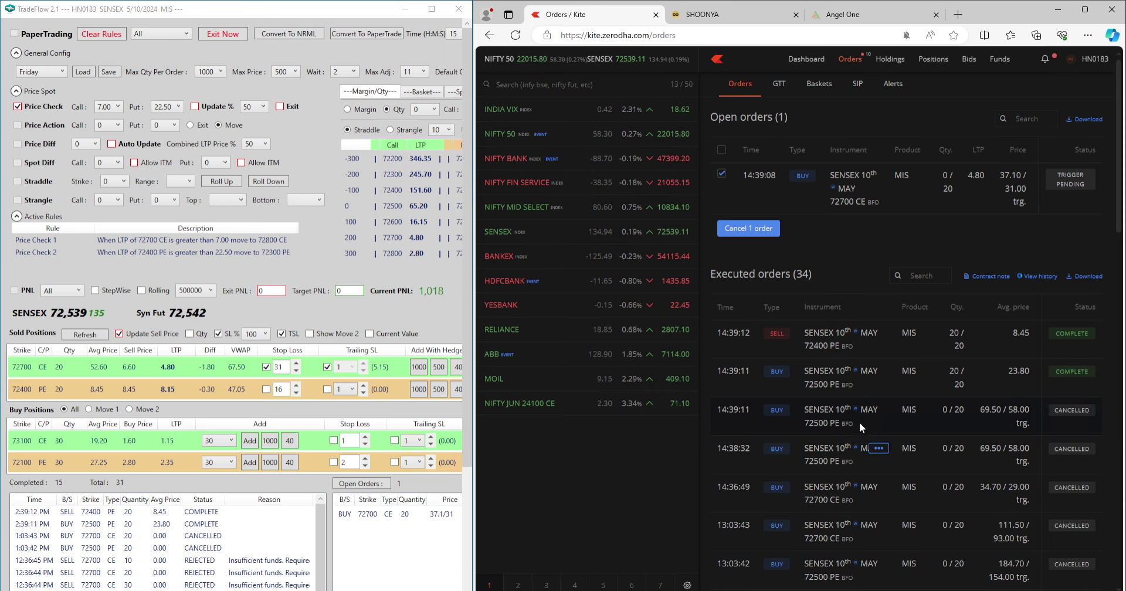
drag(838, 418, 804, 406)
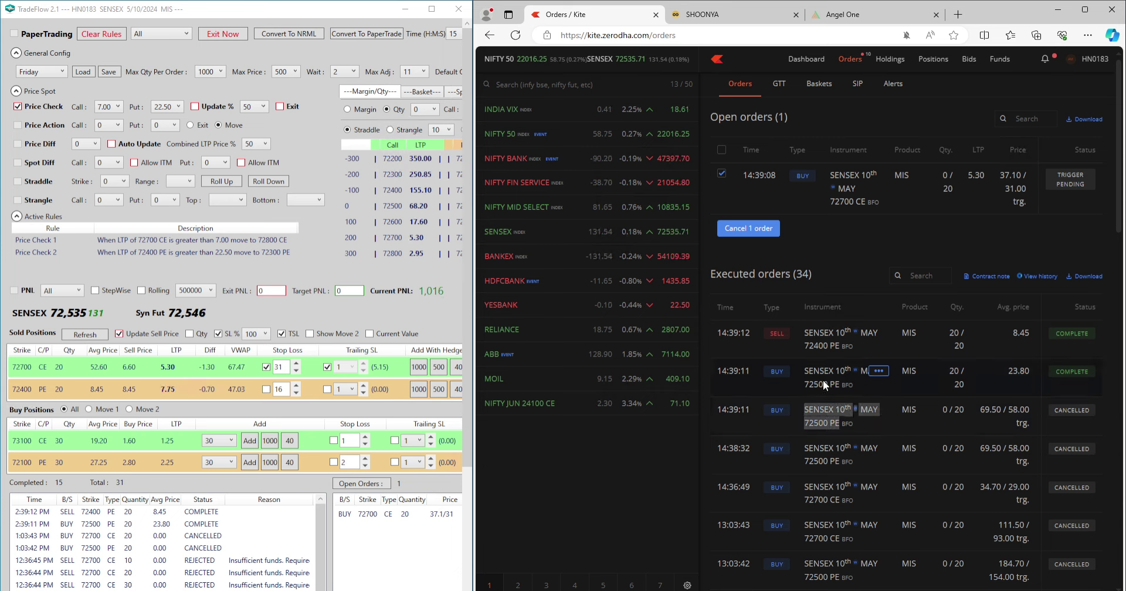
drag(843, 388, 804, 370)
click(1009, 346)
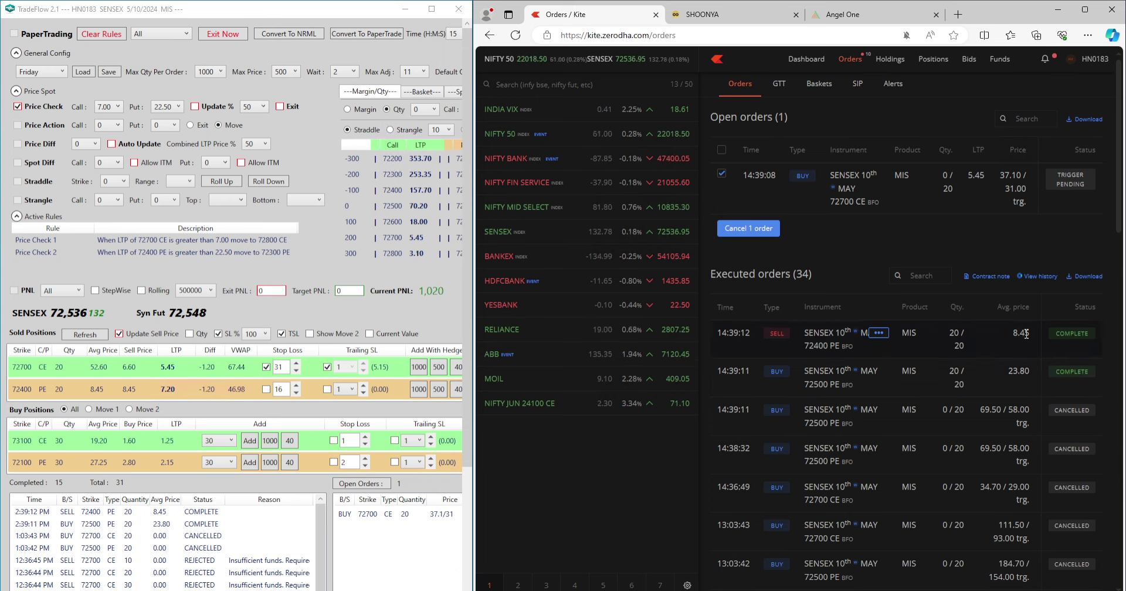
- Enable the stop loss of the sold 72400 PE position, set it to 25 and check its open order in Kite
click(267, 390)
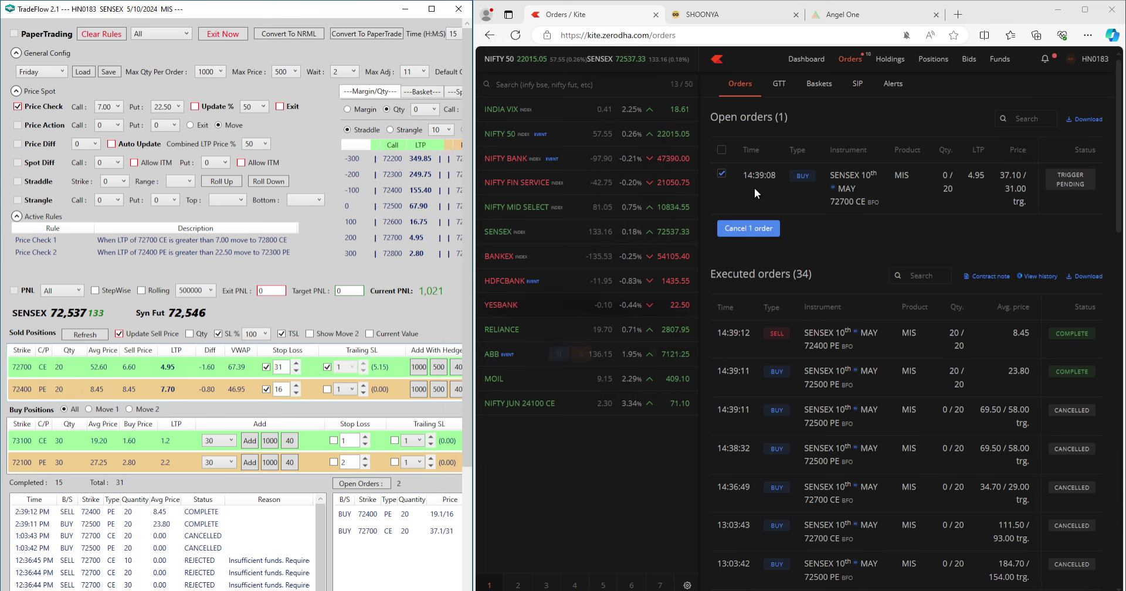
click(744, 83)
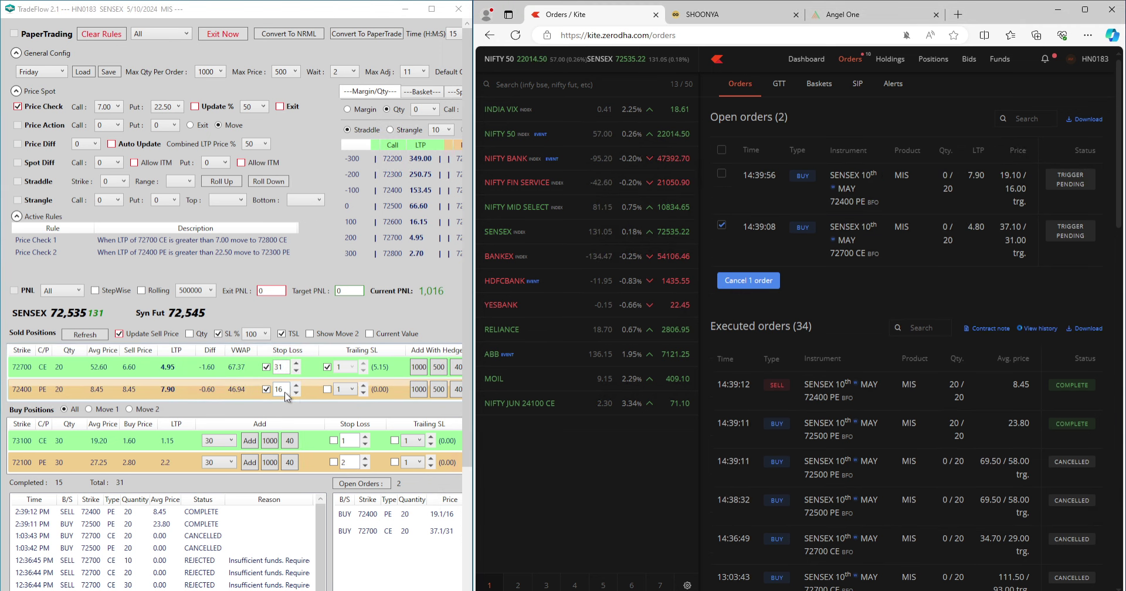
click(269, 393)
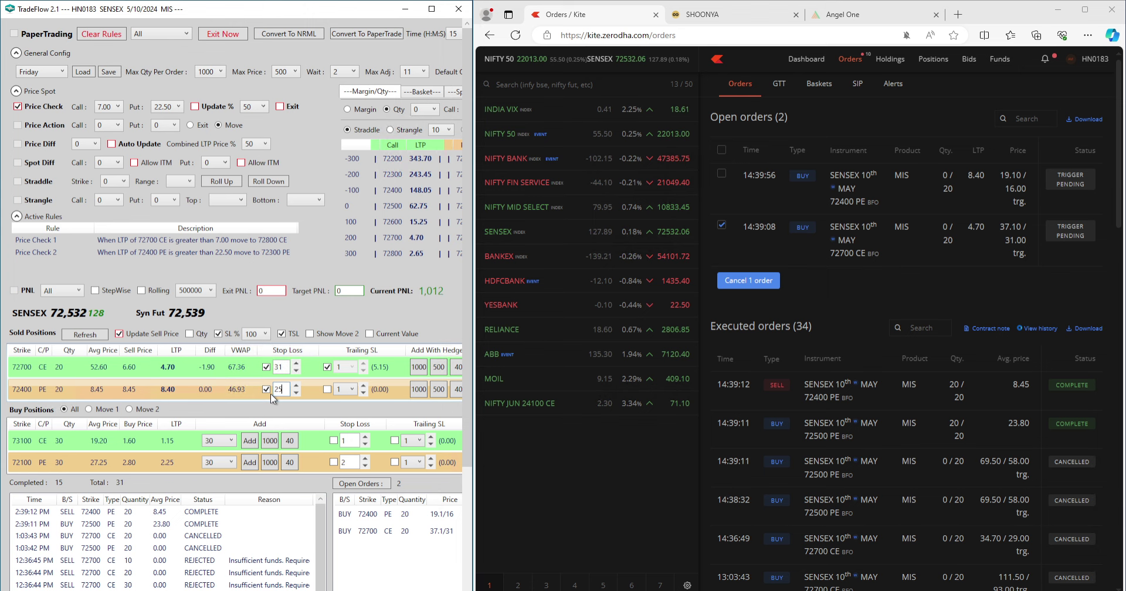
key(Tab)
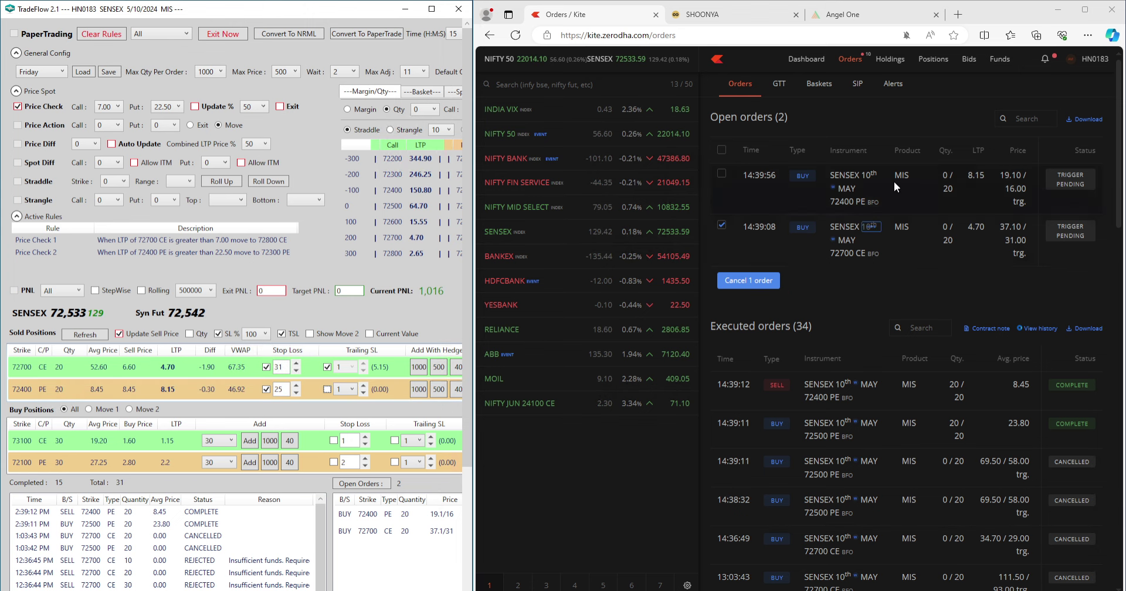
click(746, 82)
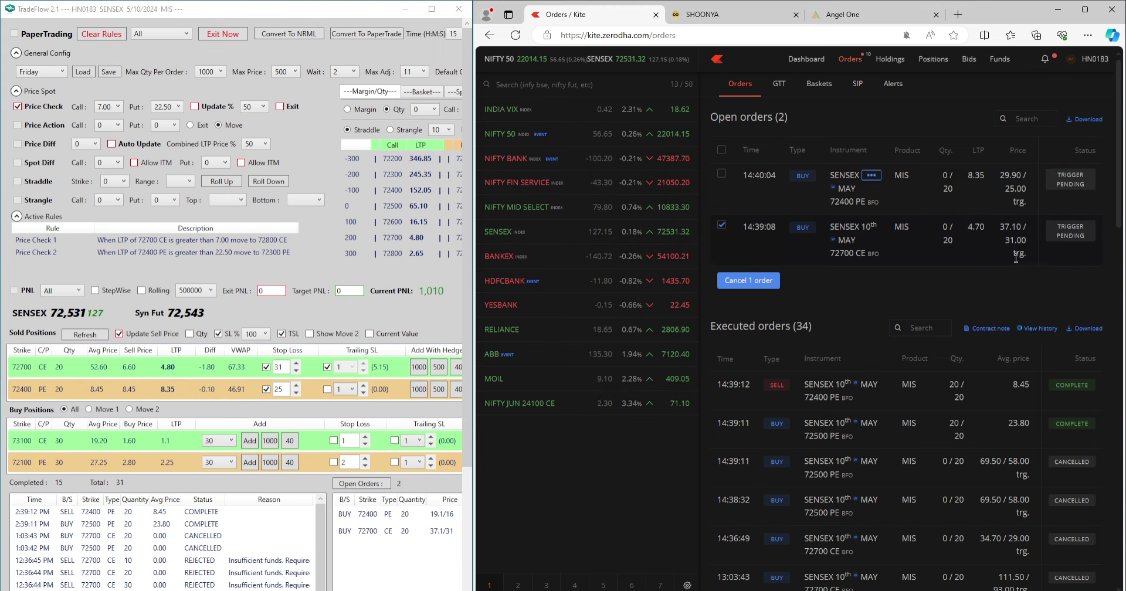
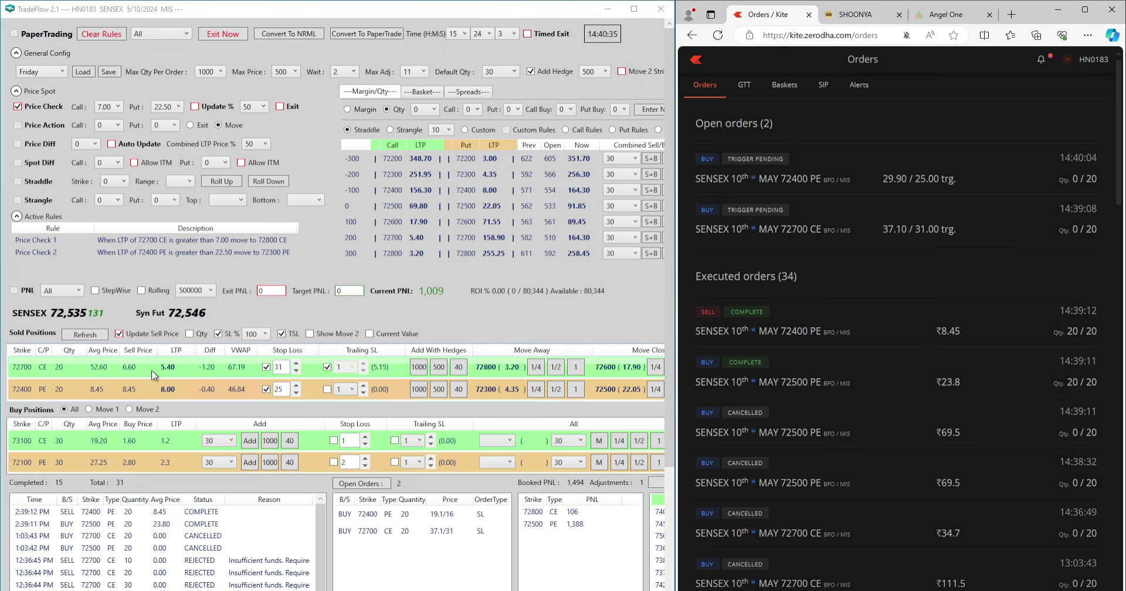
- Move half of the sold 72700 CE position away to 72800 and check the 72700 CE stop-loss order quantity in Kite
click(124, 371)
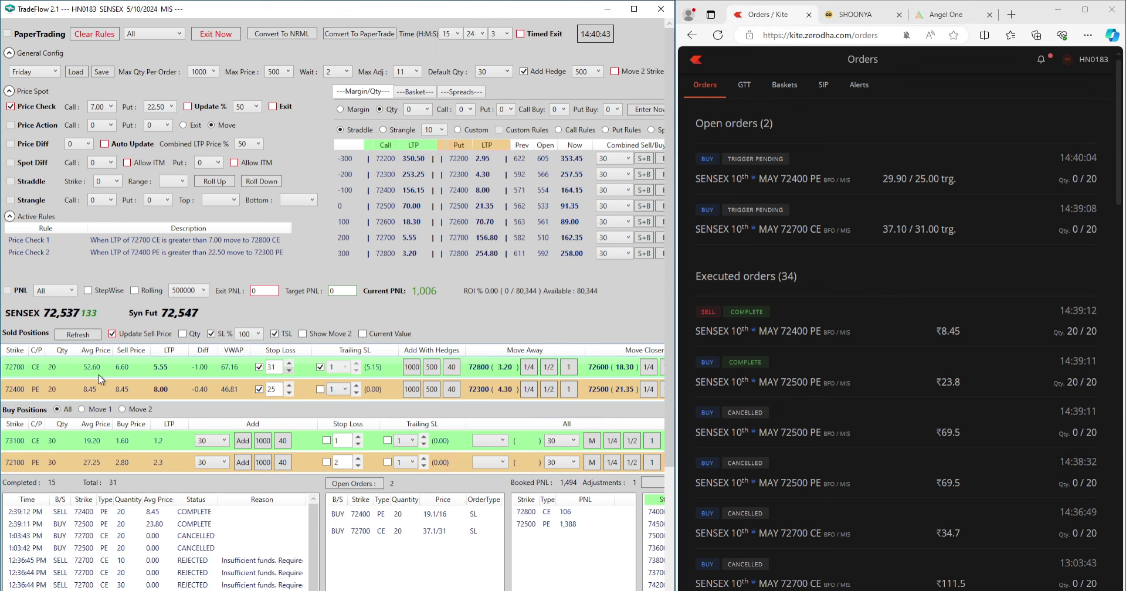
click(548, 366)
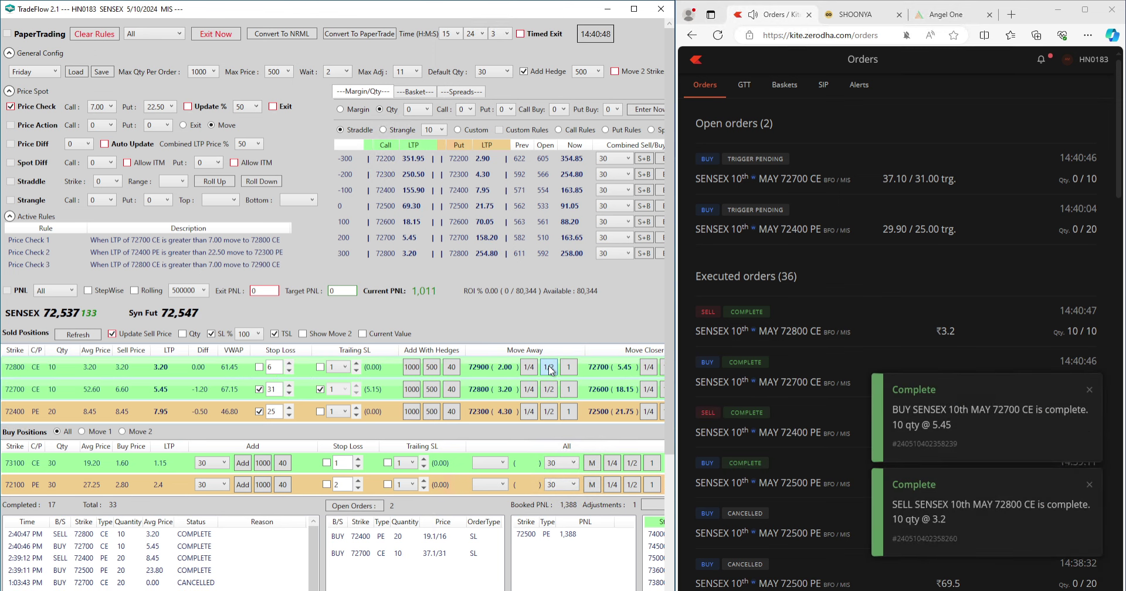
drag(675, 304, 451, 304)
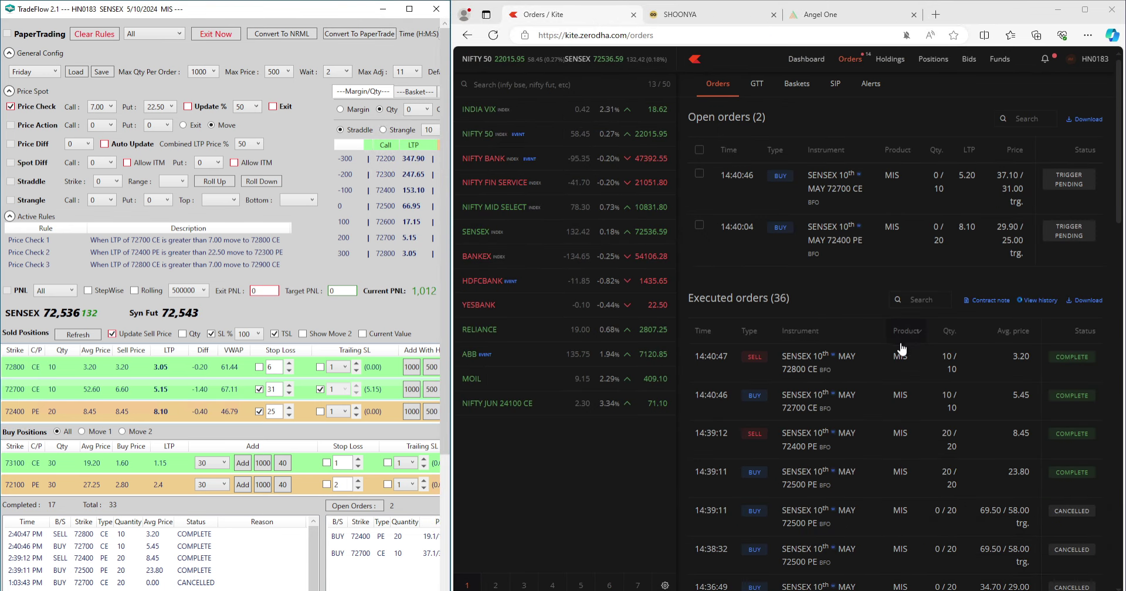
mouse_move(940, 190)
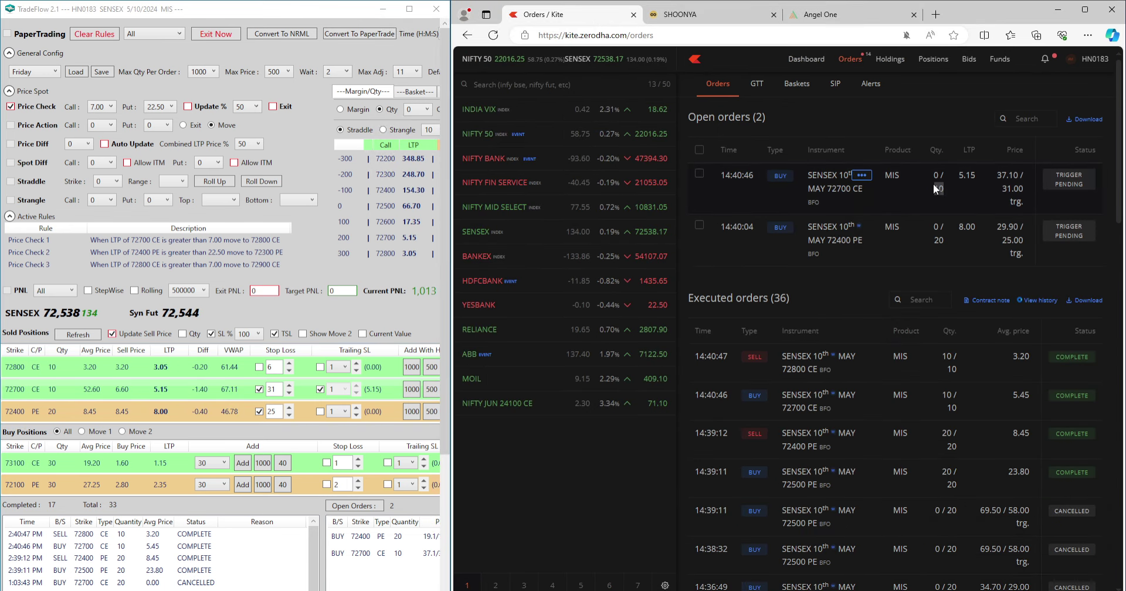
click(933, 184)
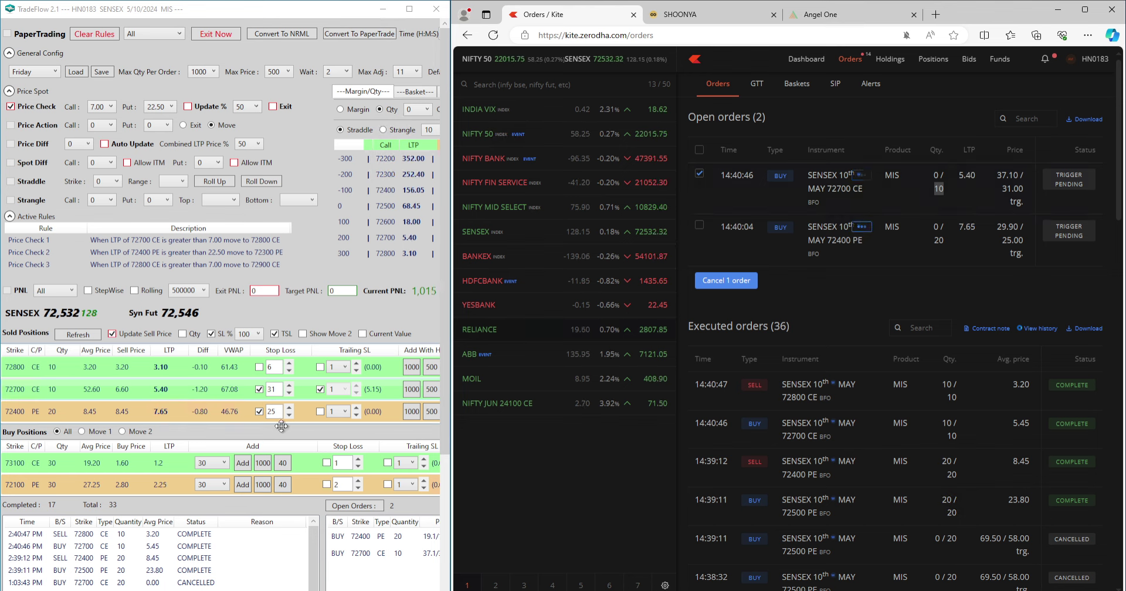
- Try the stop loss of the sold 72800 CE position at 6, refreshing the Kite orders before turning it off again
click(260, 369)
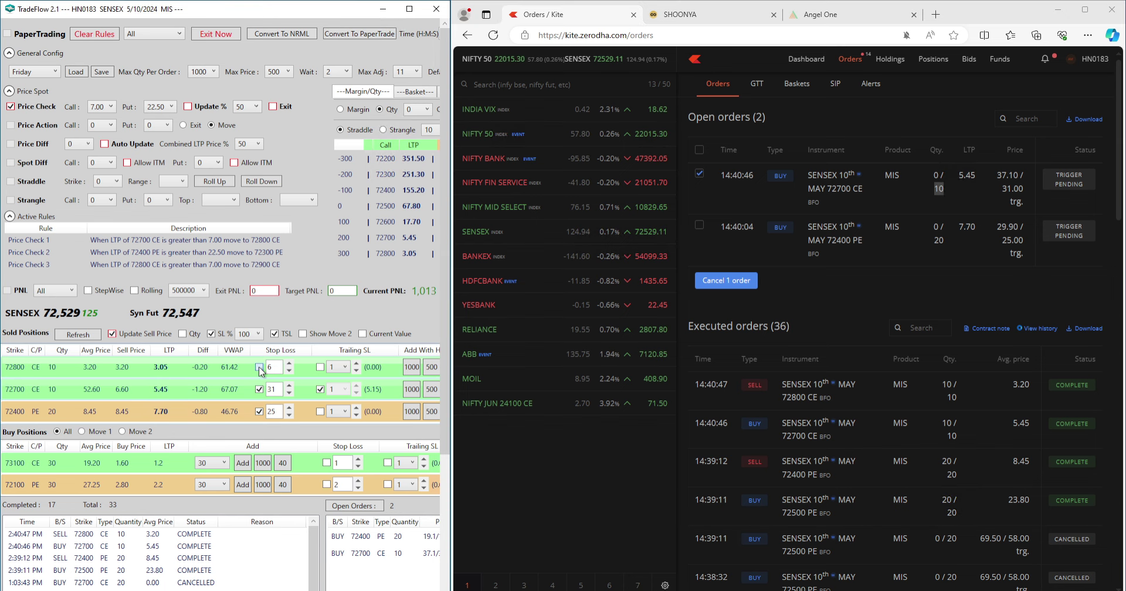
click(718, 85)
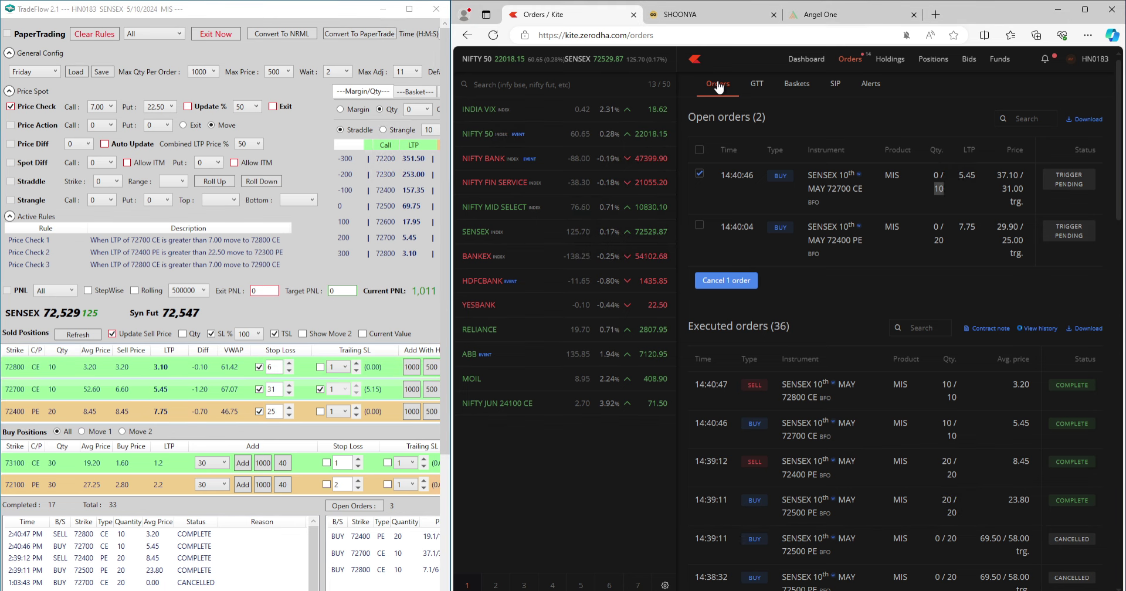
click(259, 368)
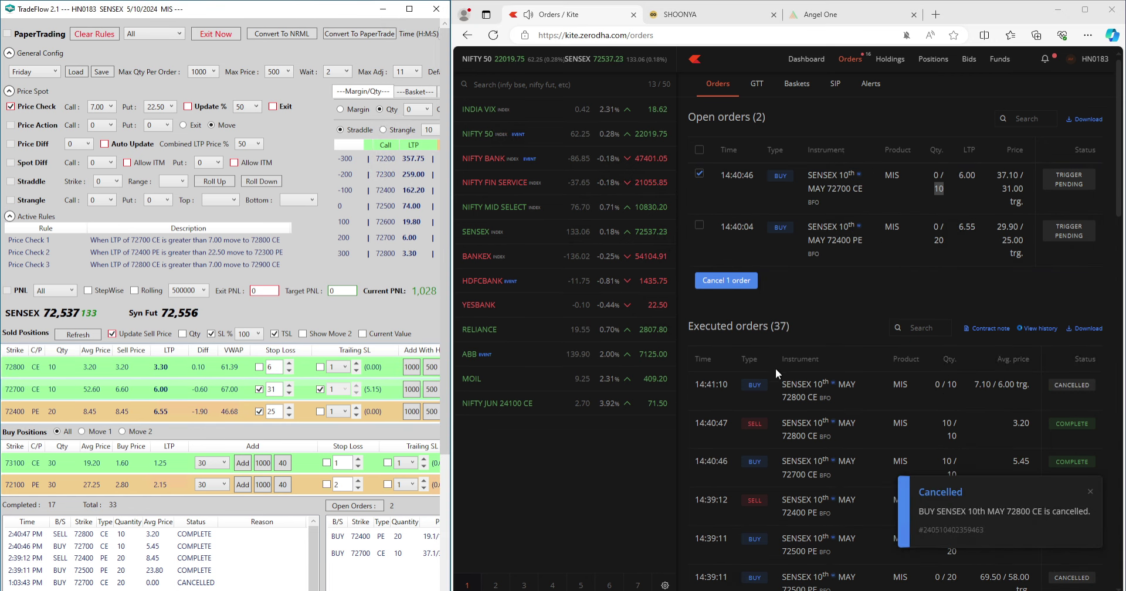
drag(451, 338, 686, 339)
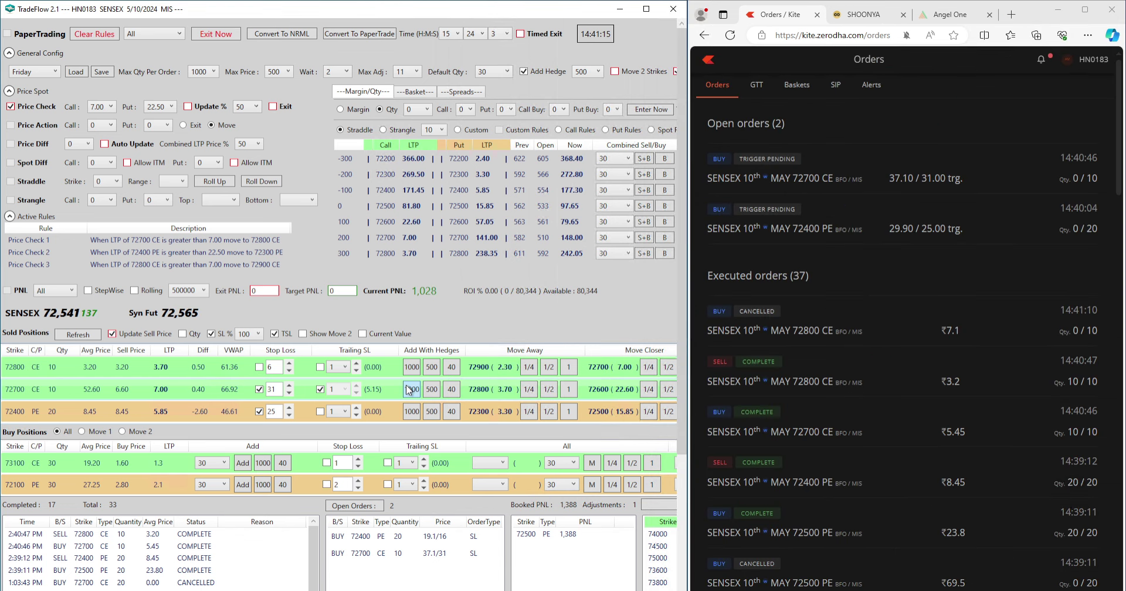
mouse_move(698, 322)
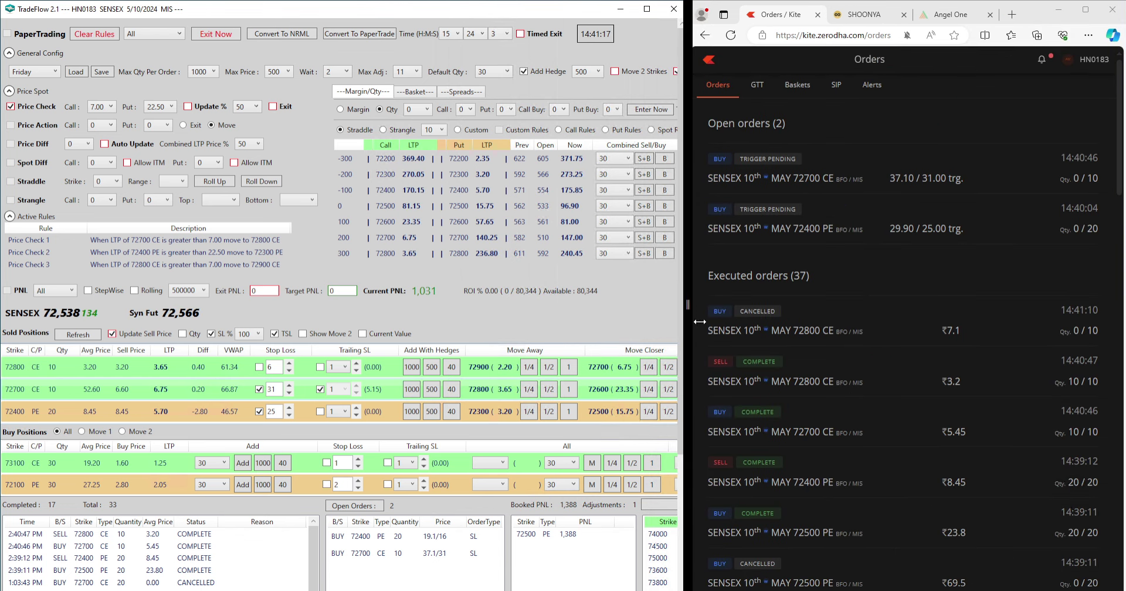
drag(698, 322, 829, 331)
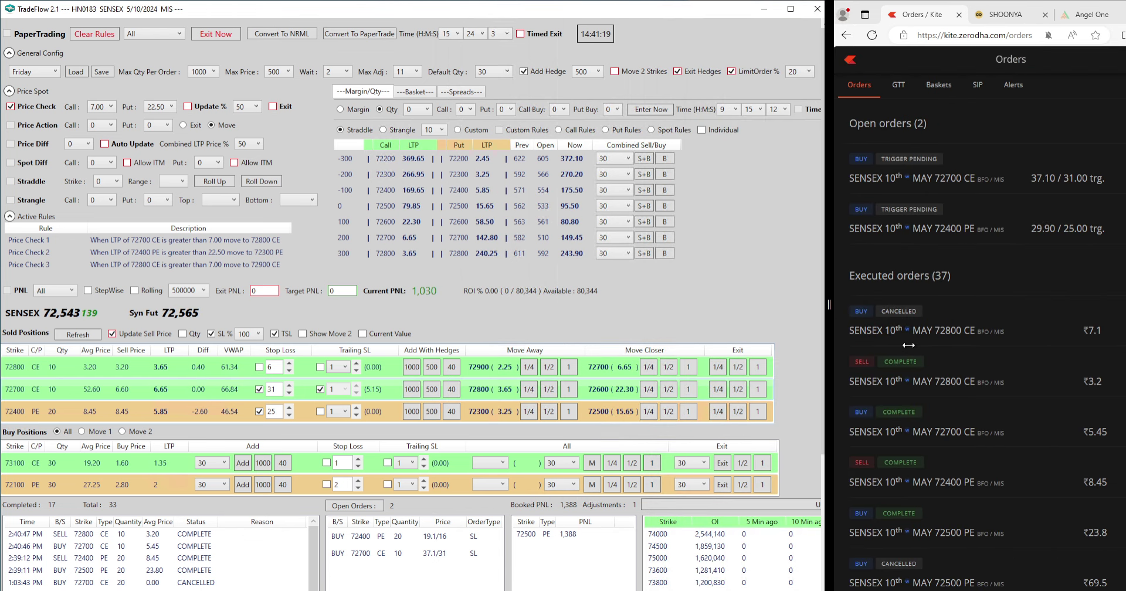
click(790, 11)
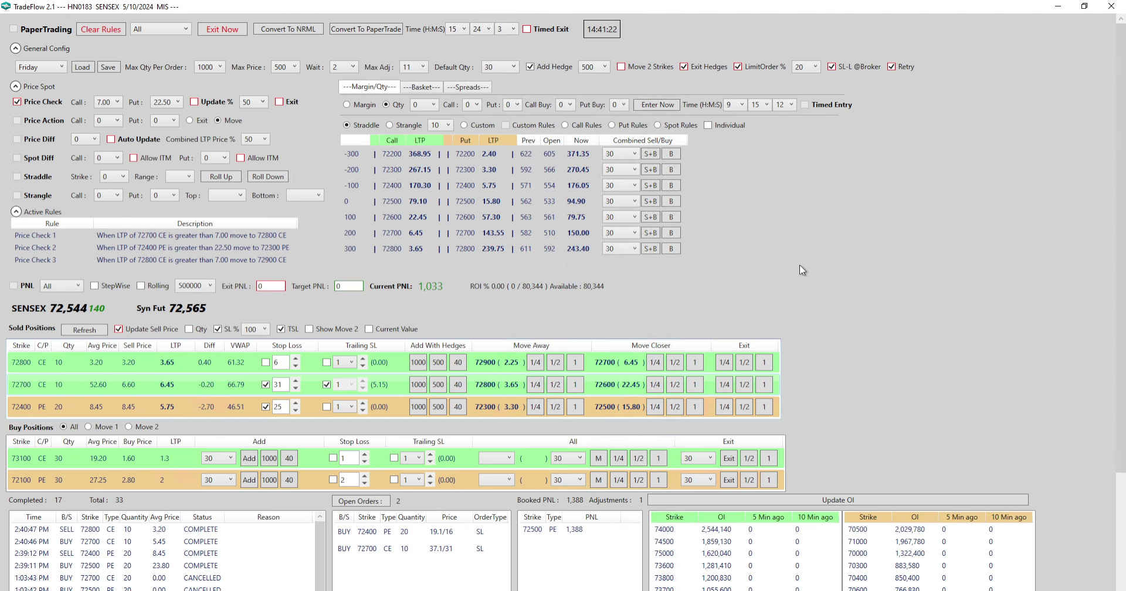
click(831, 66)
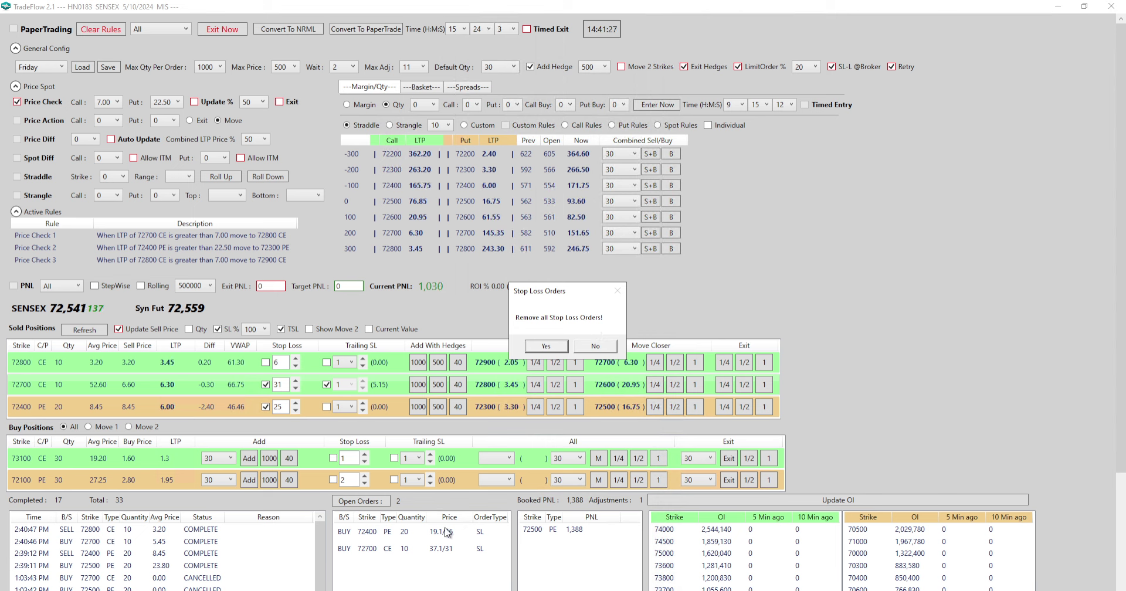
click(546, 346)
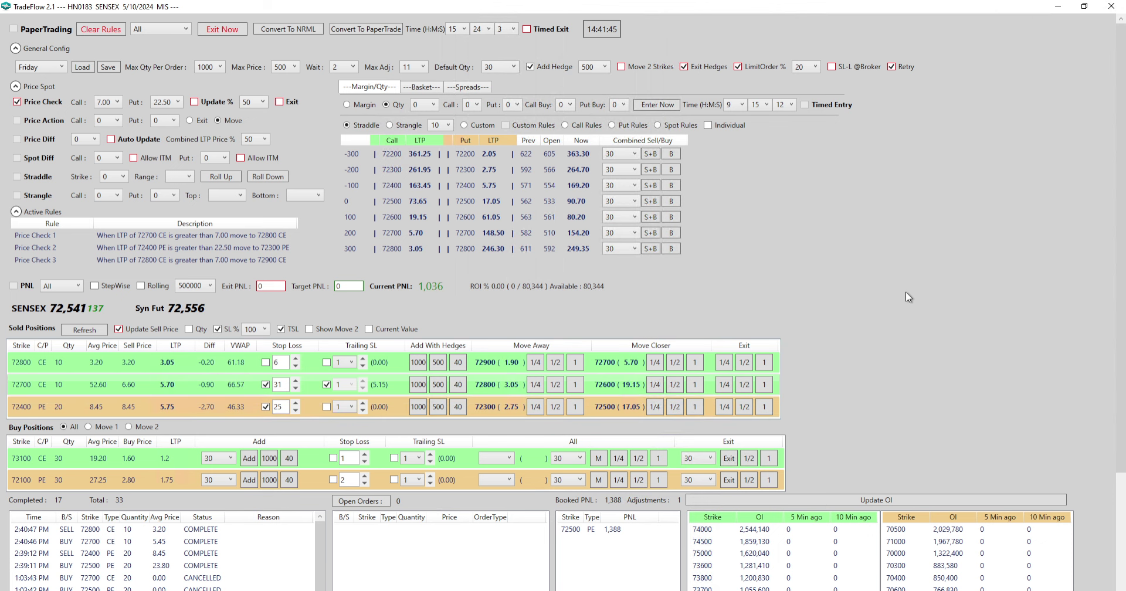
- Check the 72400 PE and 72700 CE stop-loss orders in Kite beside TradeFlow, and return to TradeFlow maximised
key(alt+Tab)
click(1085, 9)
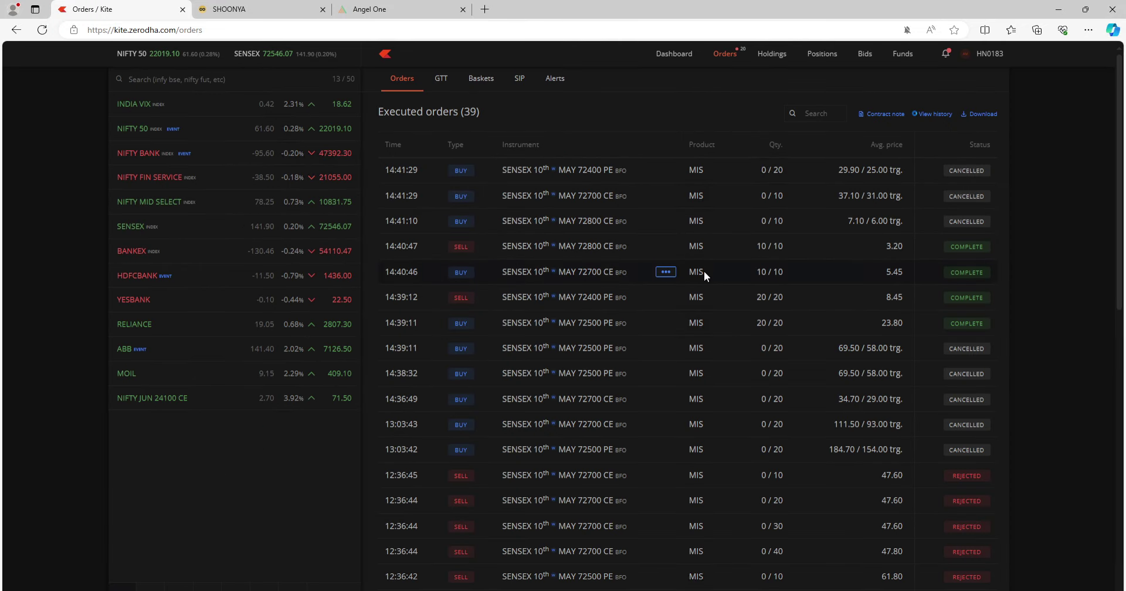
drag(649, 13, 1123, 234)
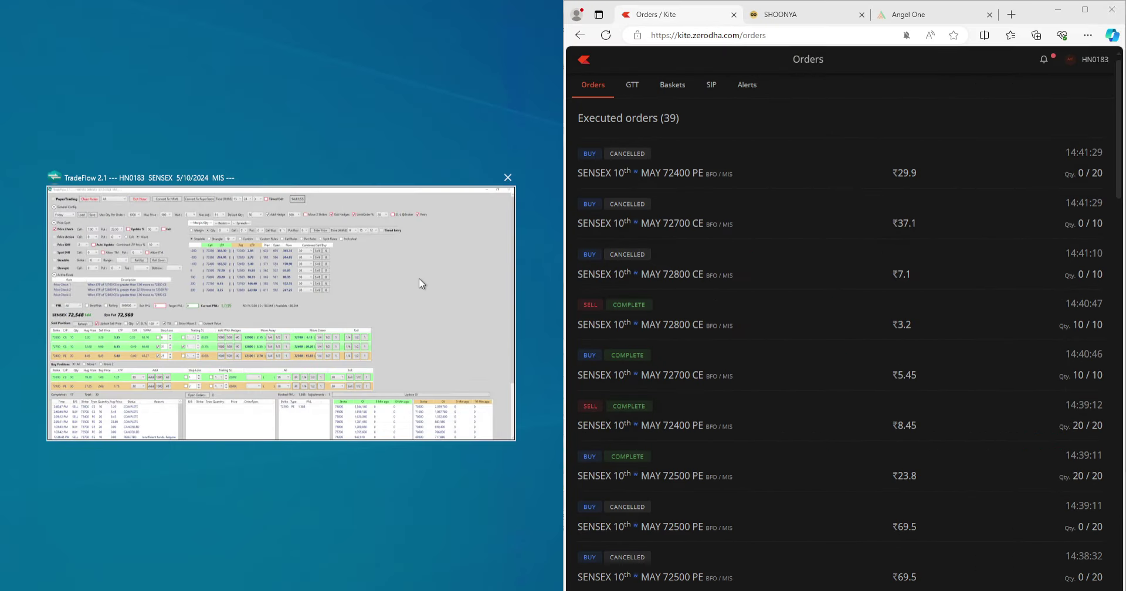
click(418, 278)
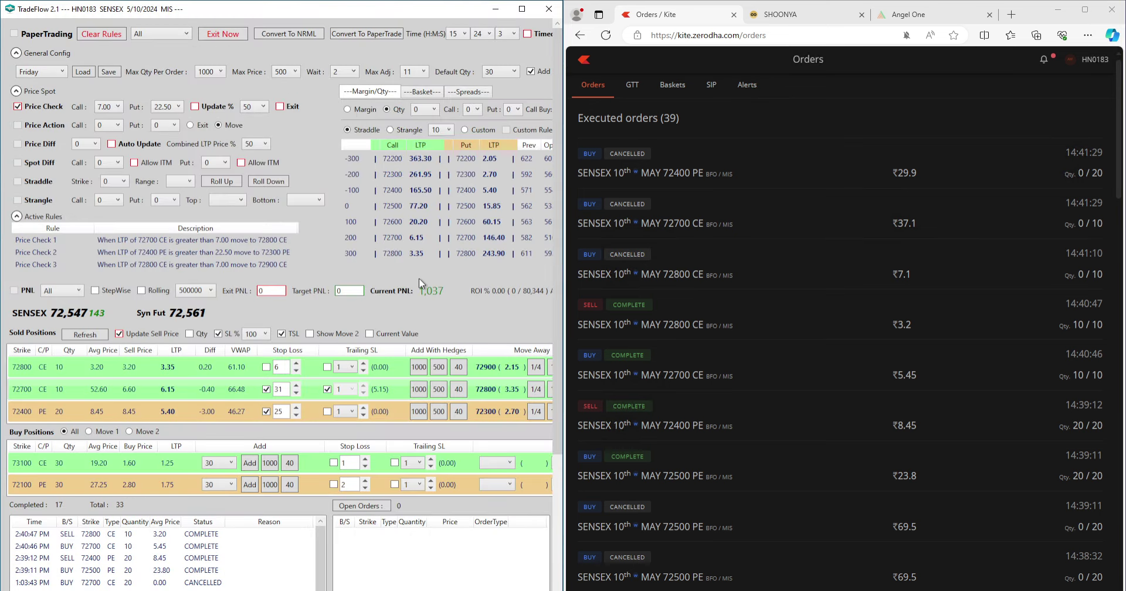
click(522, 8)
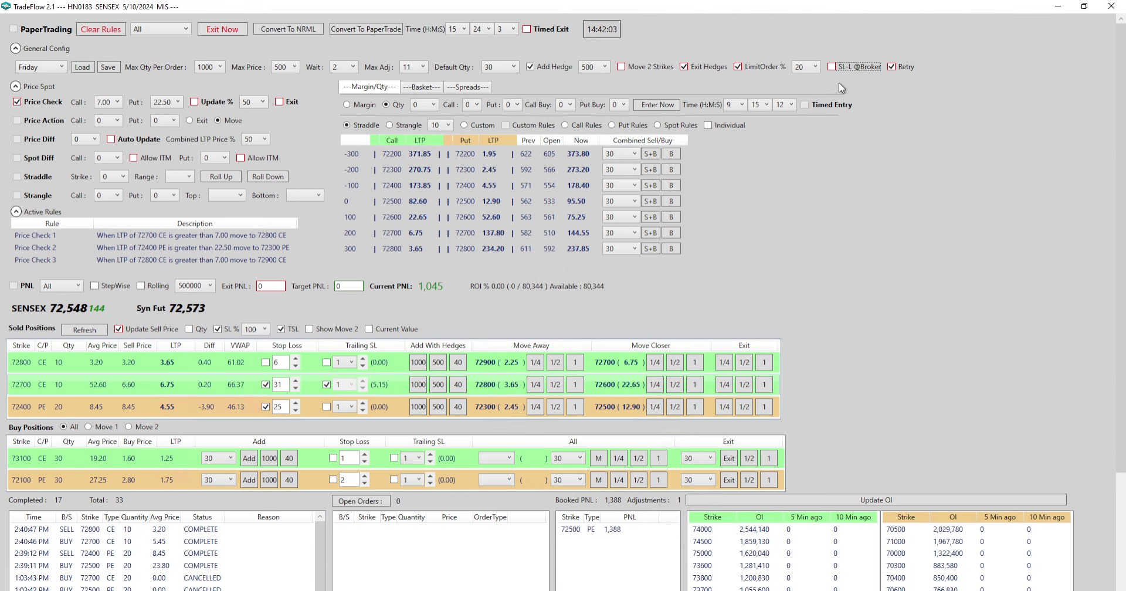
click(832, 67)
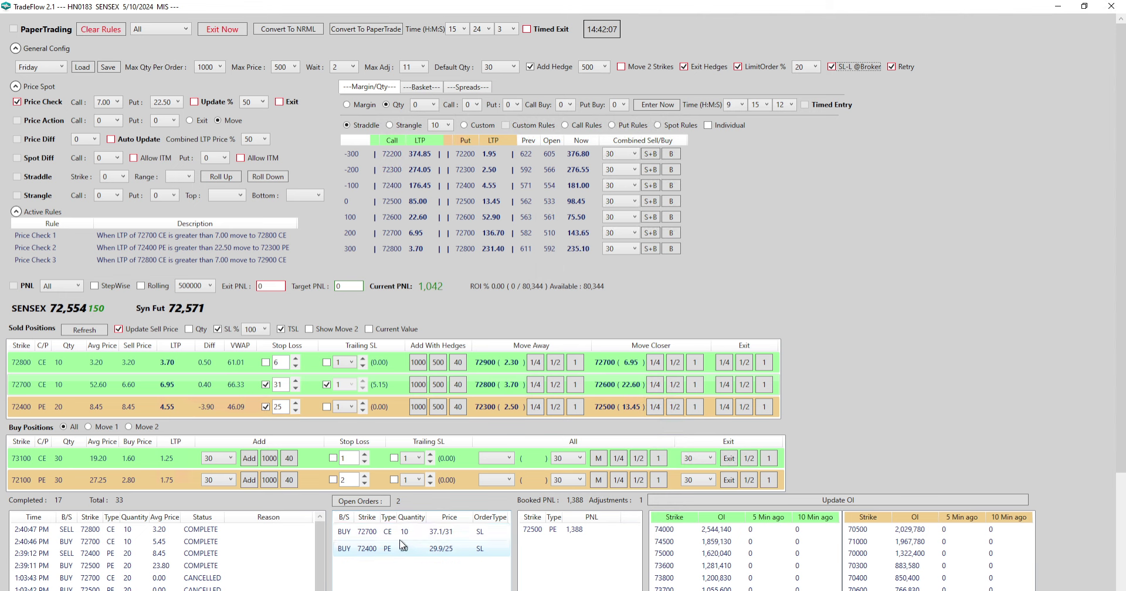
click(364, 501)
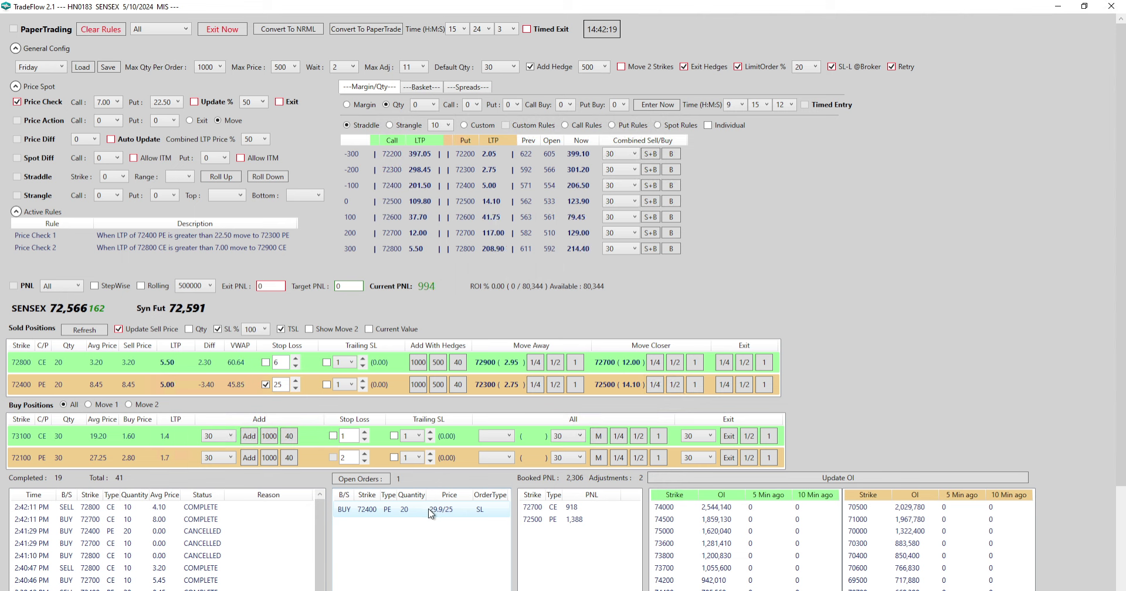
double_click(280, 386)
text(10)
double_click(278, 364)
text(10)
click(266, 363)
- Switch to Kite maximised, reload the open orders to check the 72800 CE and 72400 PE stop-loss orders, and return to TradeFlow
key(alt+Tab)
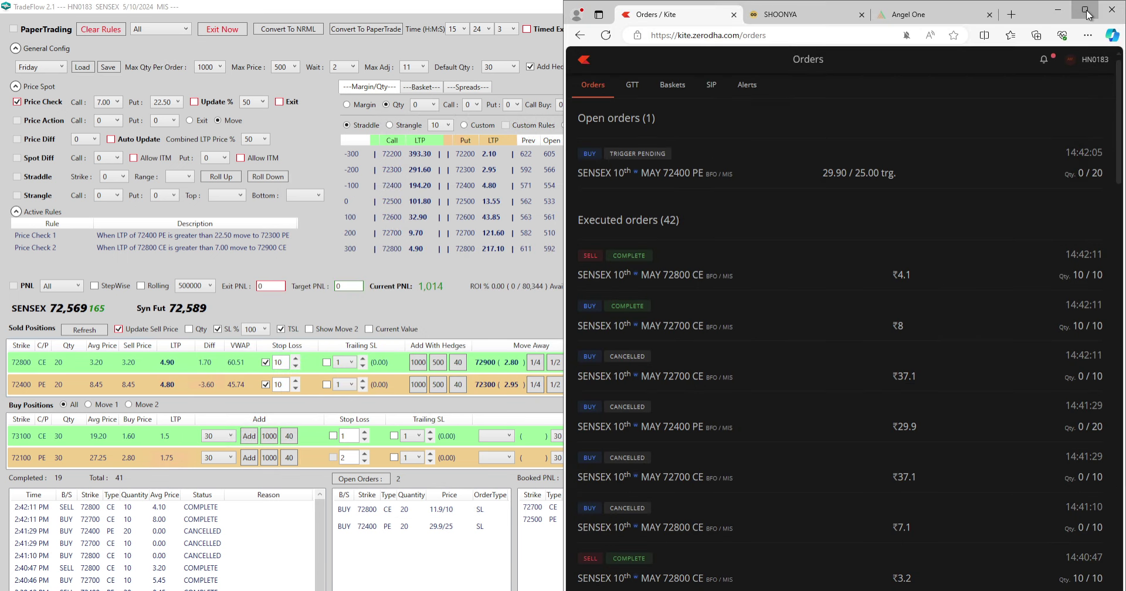
click(1088, 10)
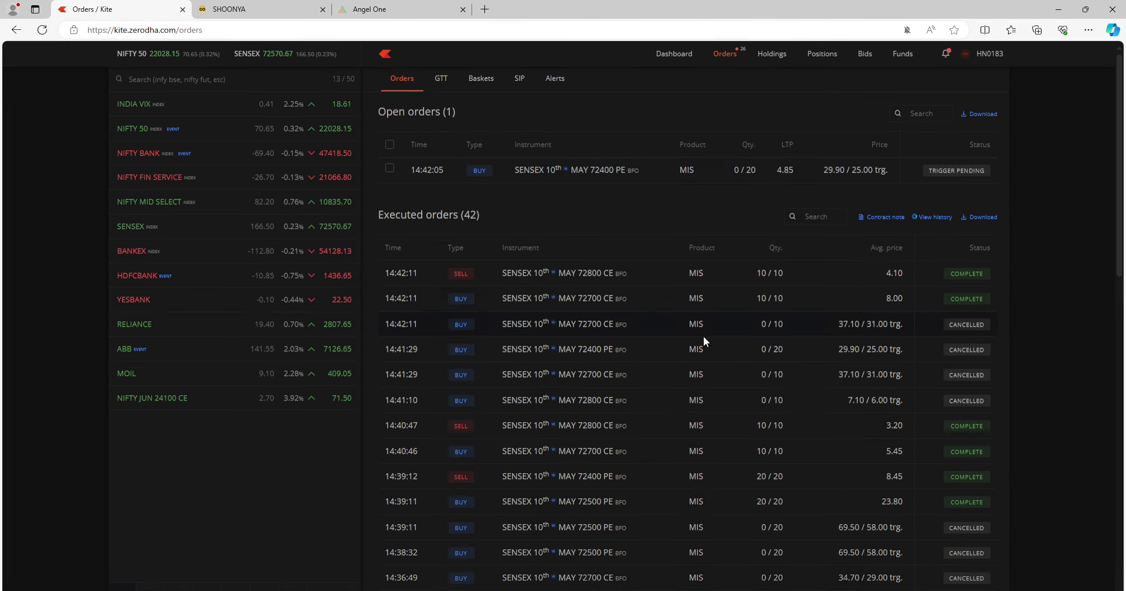
click(403, 83)
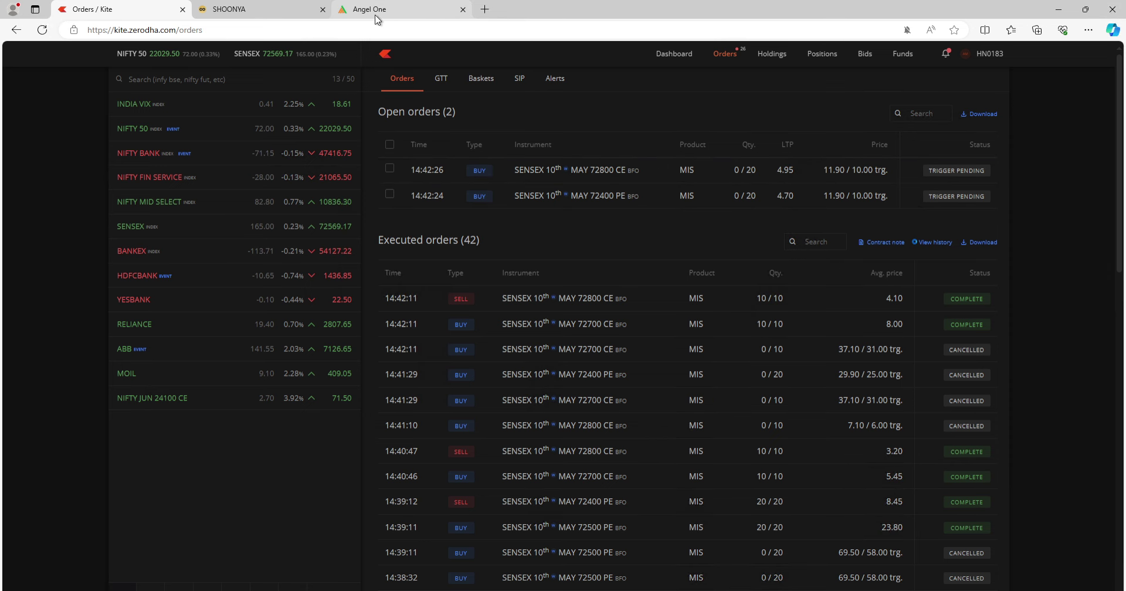
double_click(628, 6)
click(760, 40)
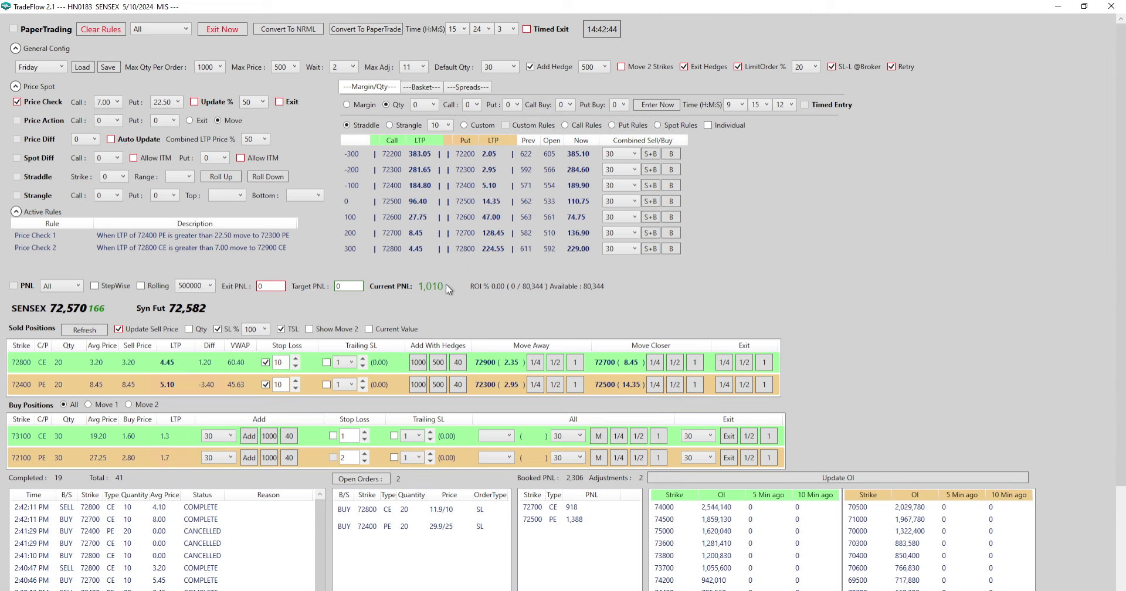
click(177, 29)
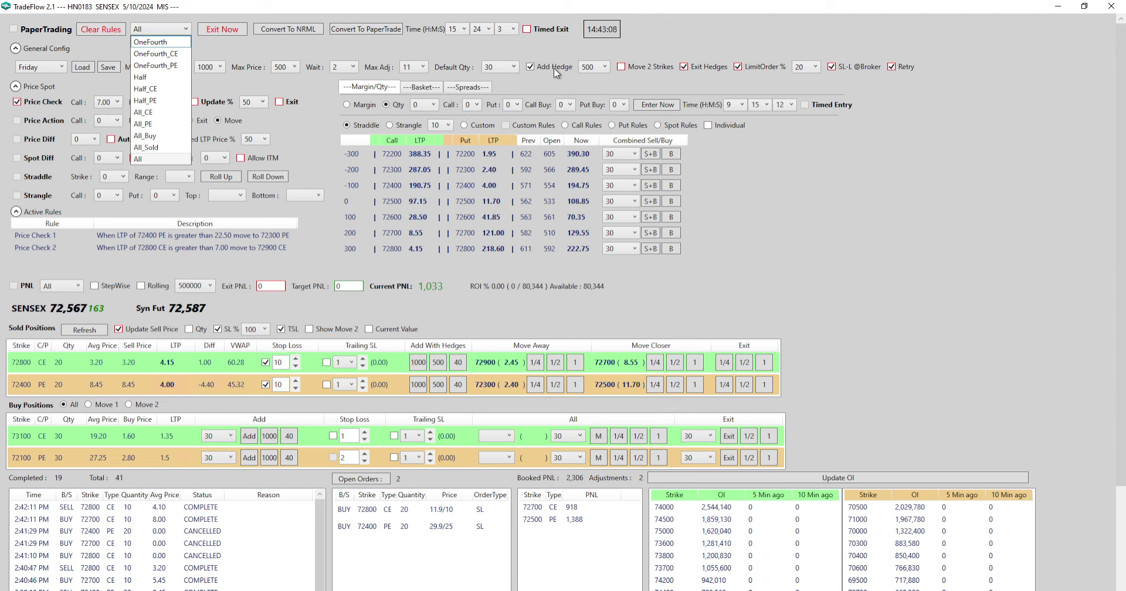
click(697, 73)
click(697, 69)
click(697, 68)
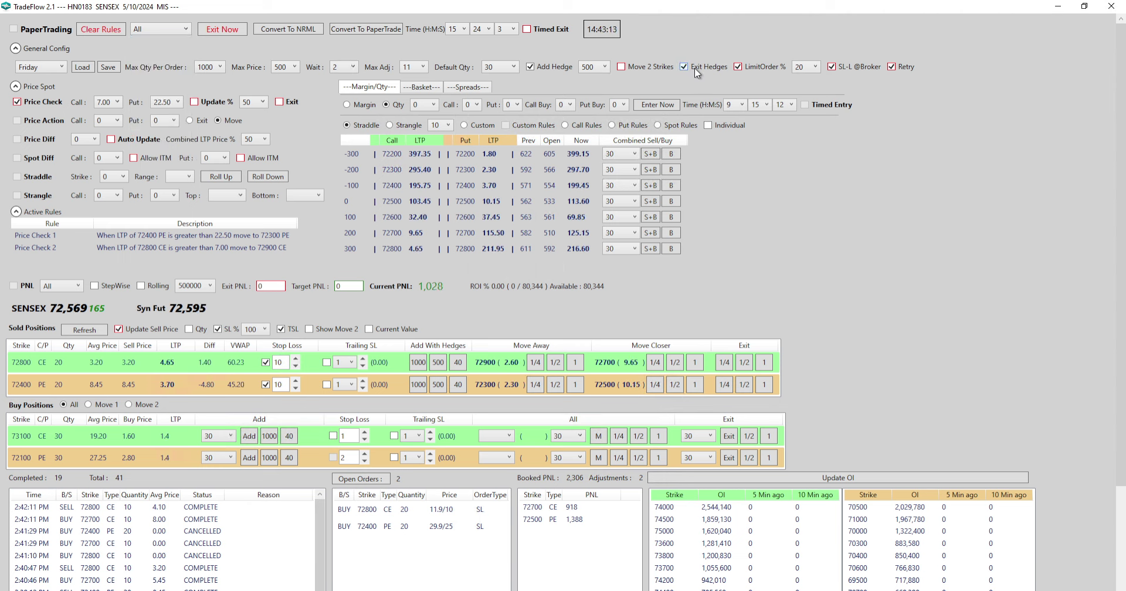
- Set the exit scope to All_Sold and bring up the Exit Now confirmation without exiting any positions
click(162, 29)
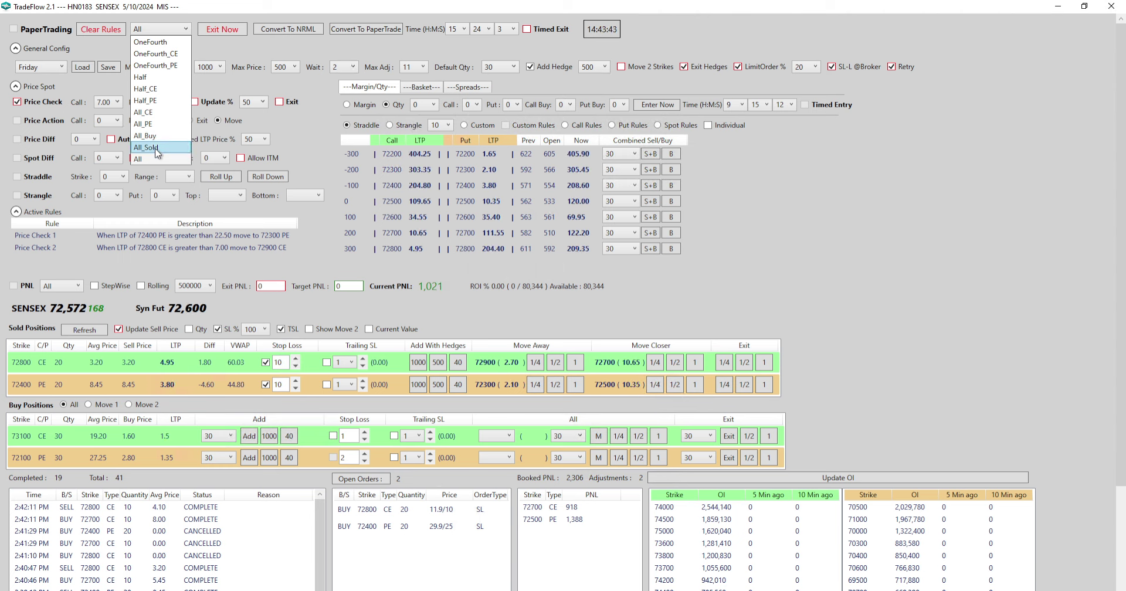
click(151, 148)
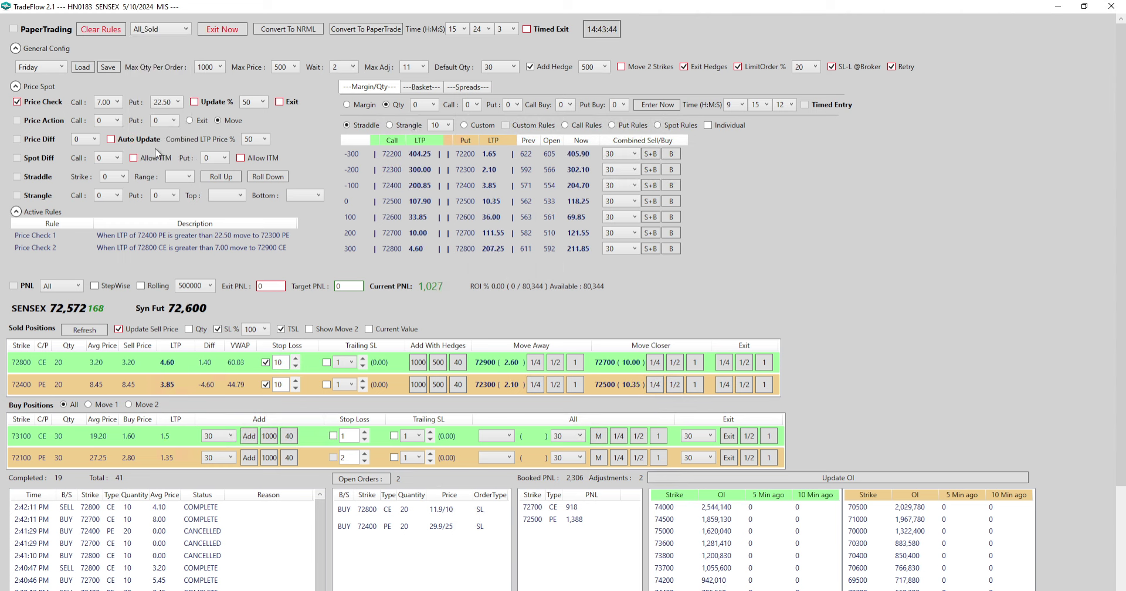
click(222, 29)
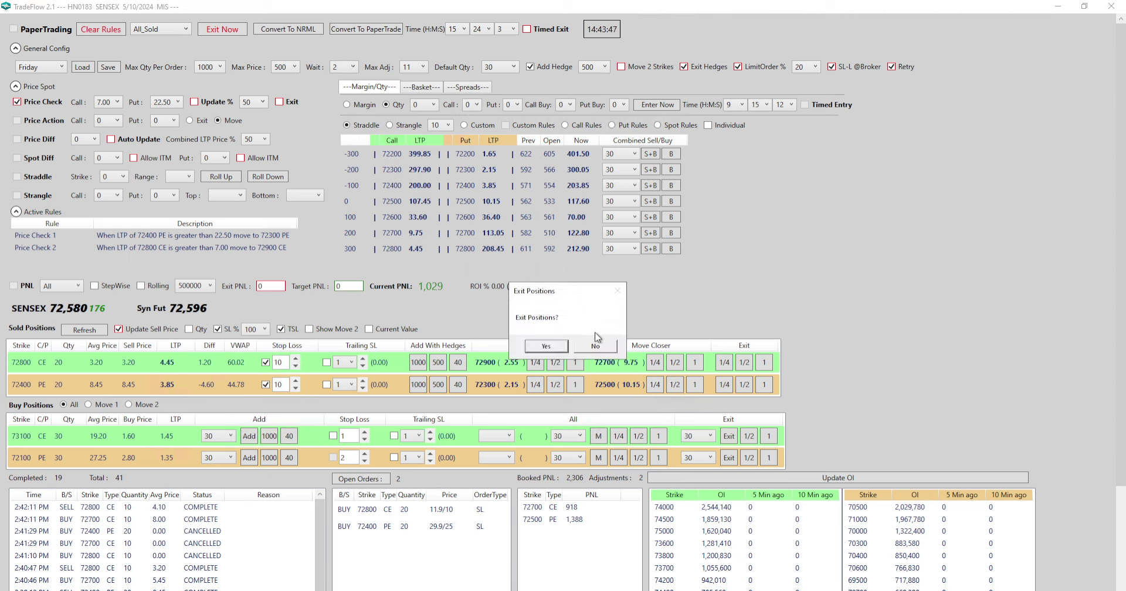
click(548, 346)
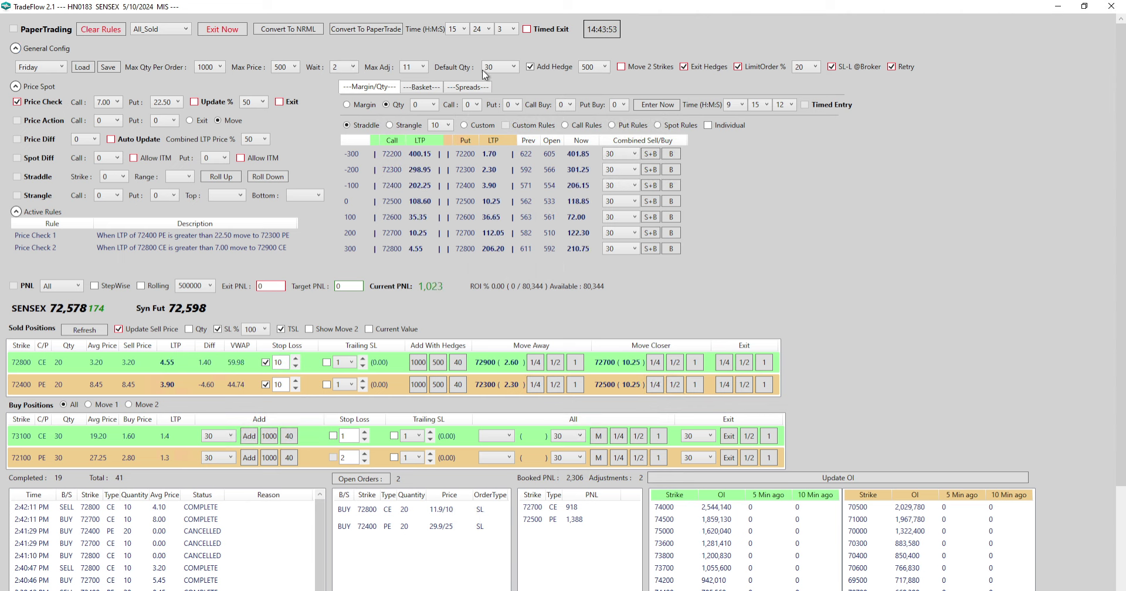
- Set the default quantity to 100 with the Basket view shown
click(508, 66)
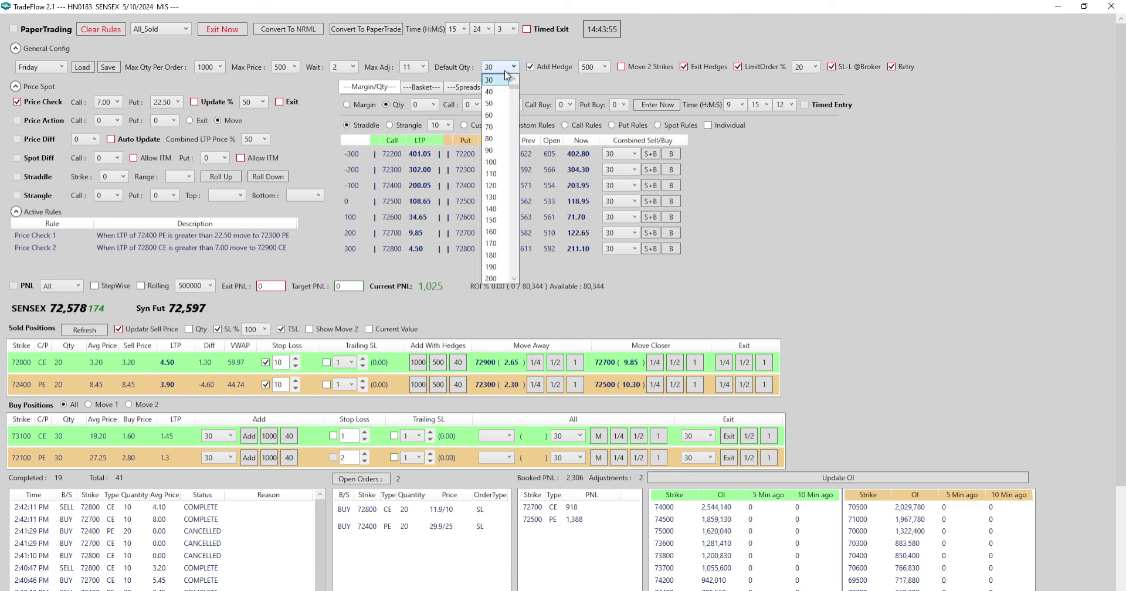
click(503, 78)
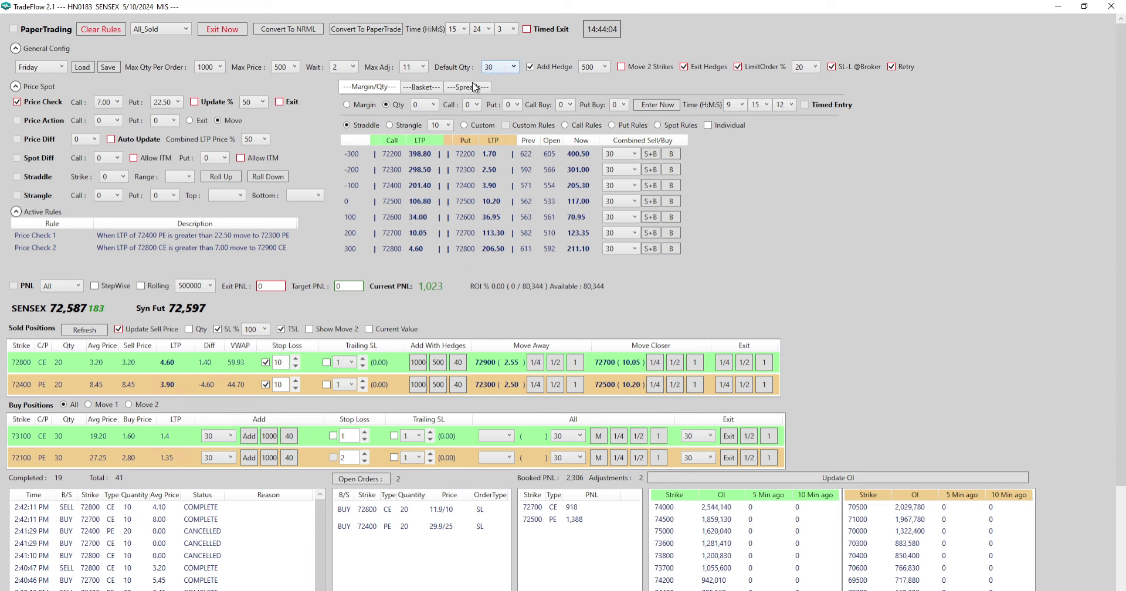
click(424, 88)
click(508, 69)
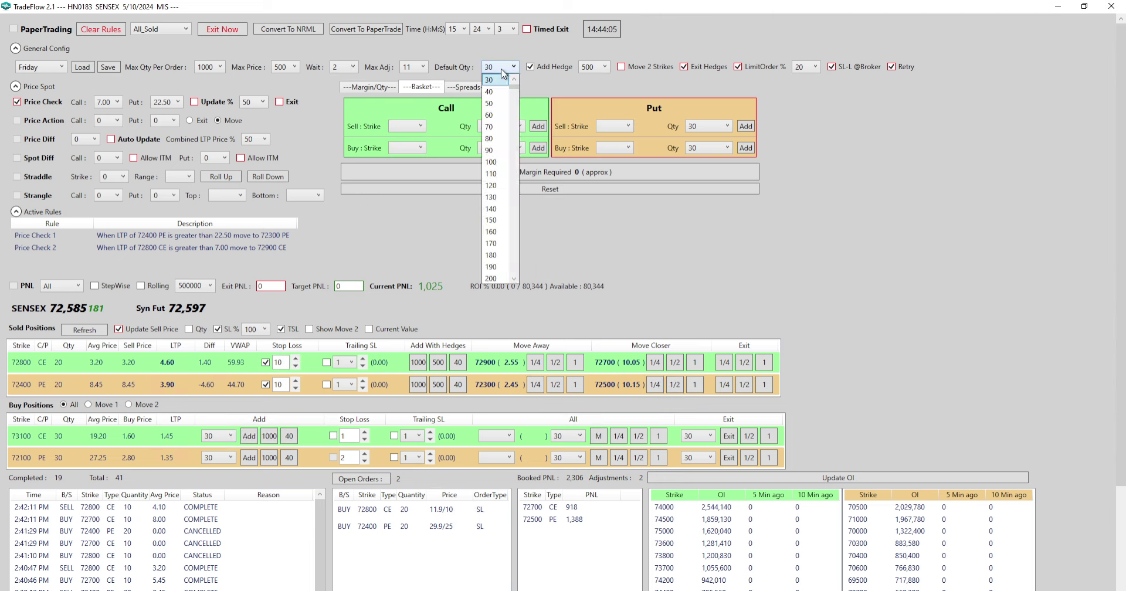
click(494, 163)
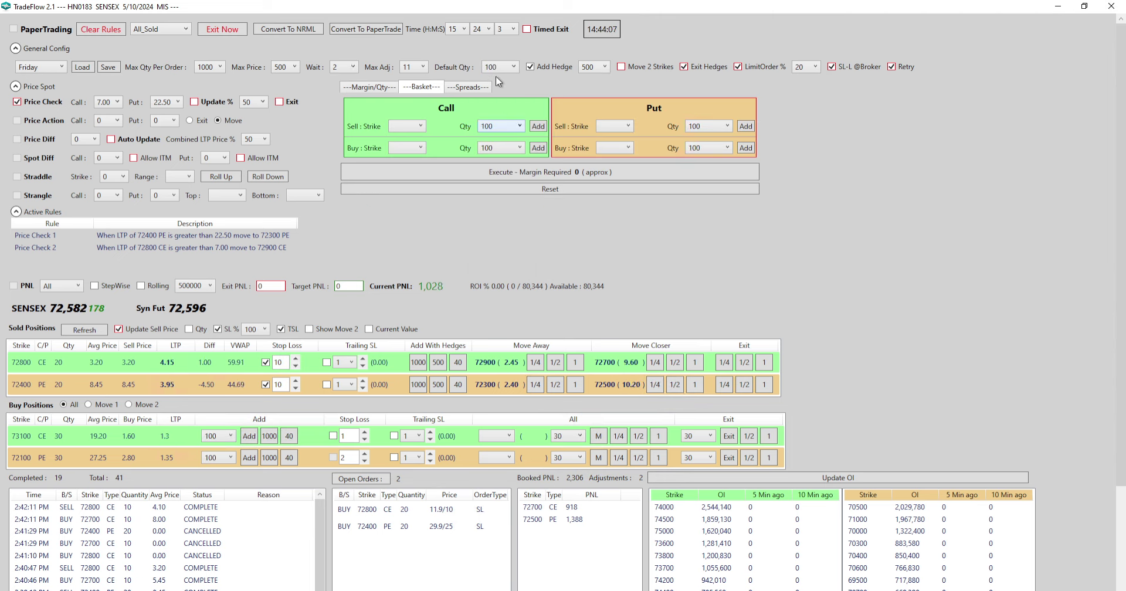
- Show the Strangle strike list under Margin/Qty and turn on the Qty option for Sold Positions
click(359, 88)
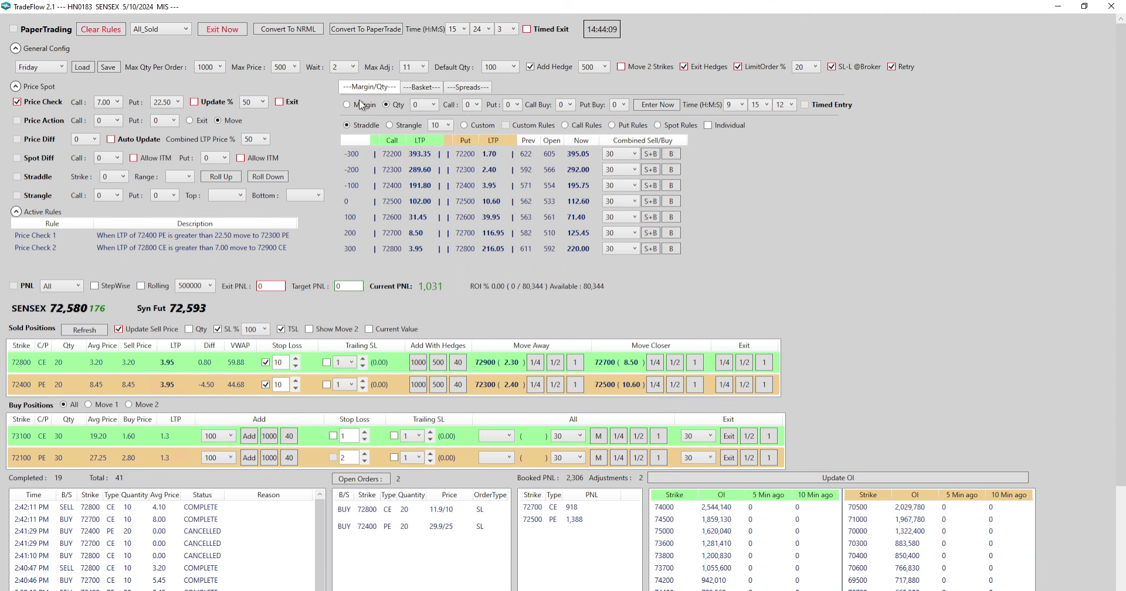
click(390, 125)
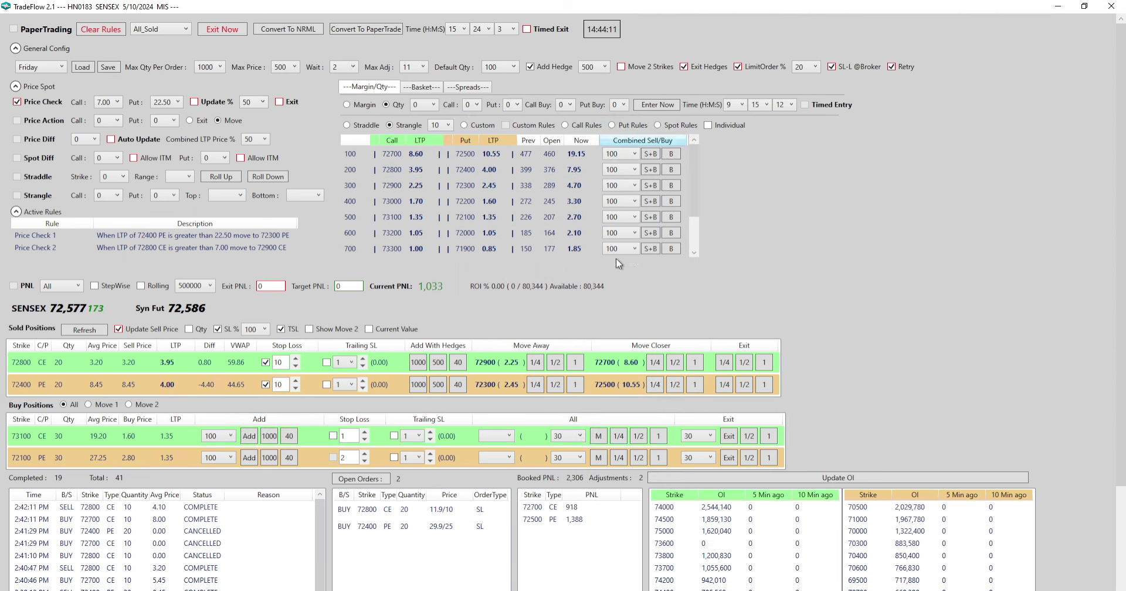
click(189, 329)
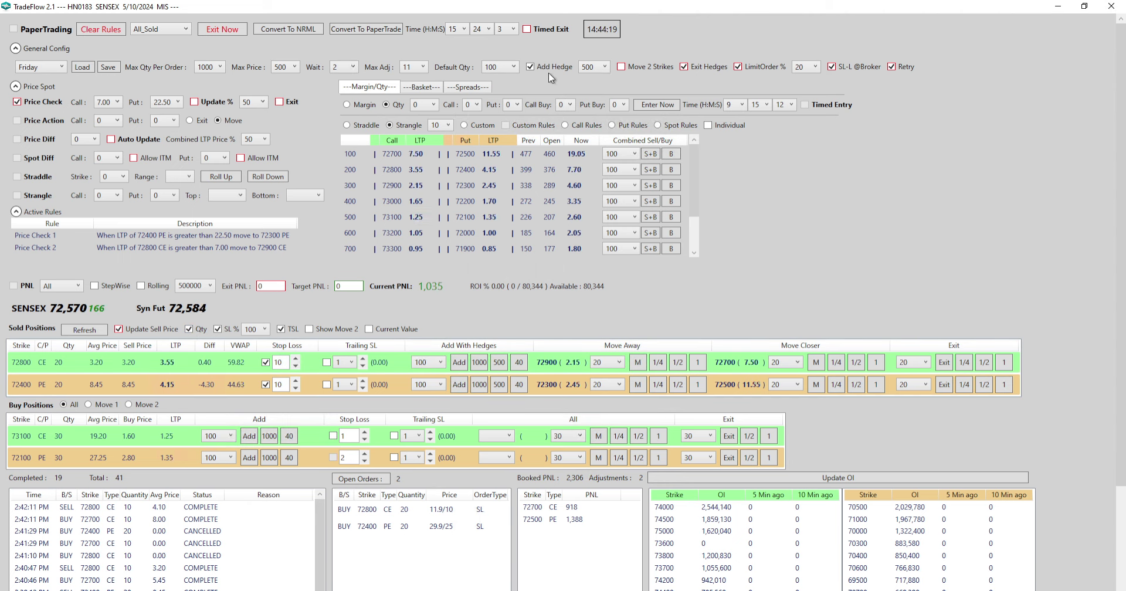
- Select 500 as the Add Hedge distance and turn Add Hedge off
click(592, 69)
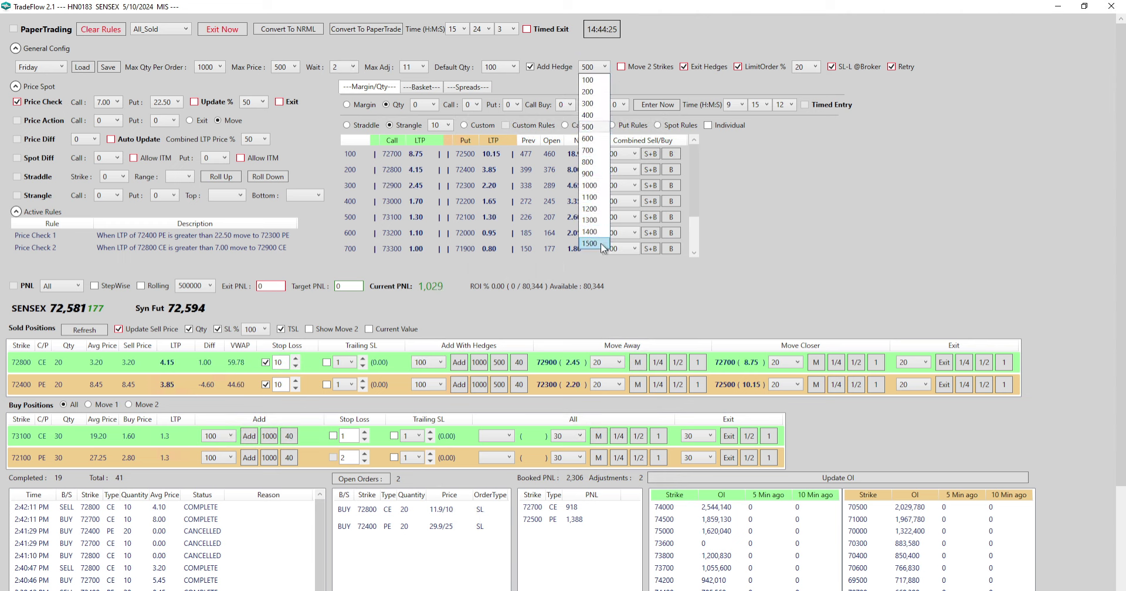
click(545, 92)
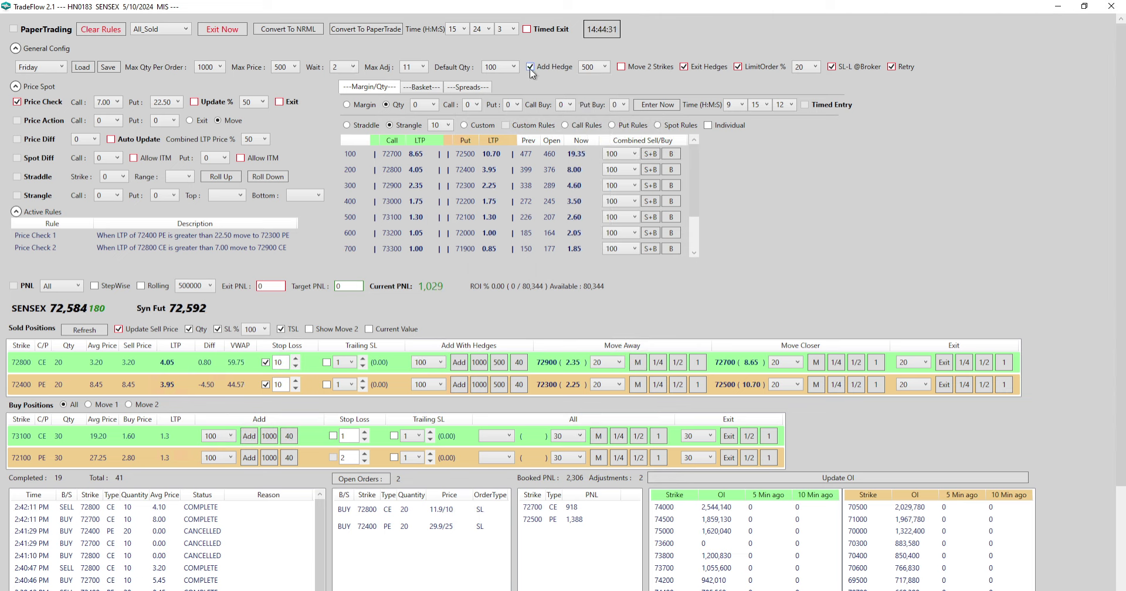
click(594, 71)
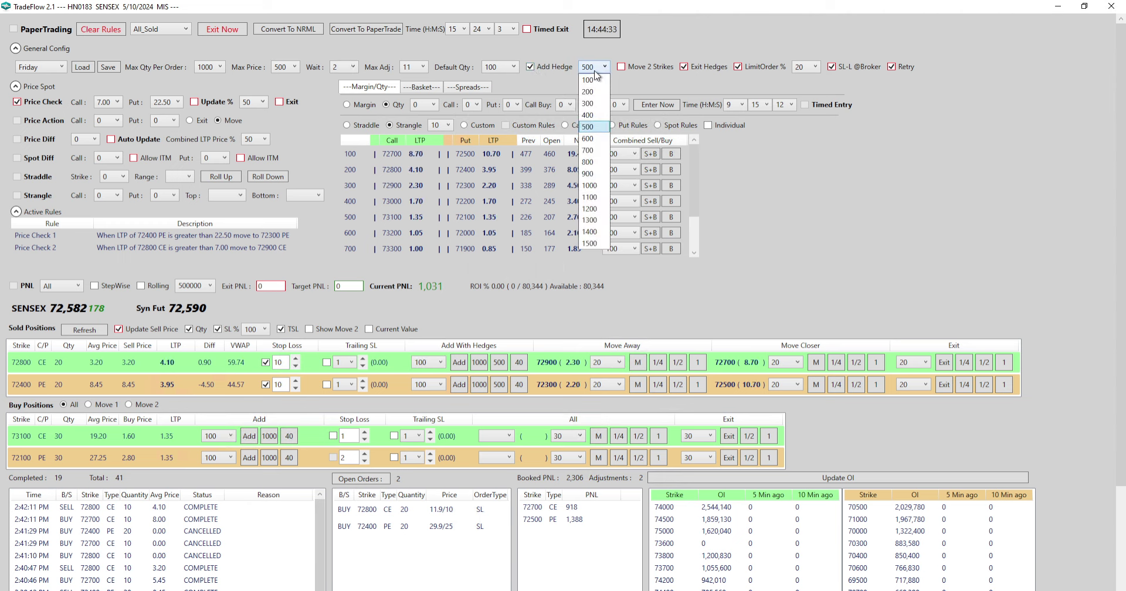
click(598, 129)
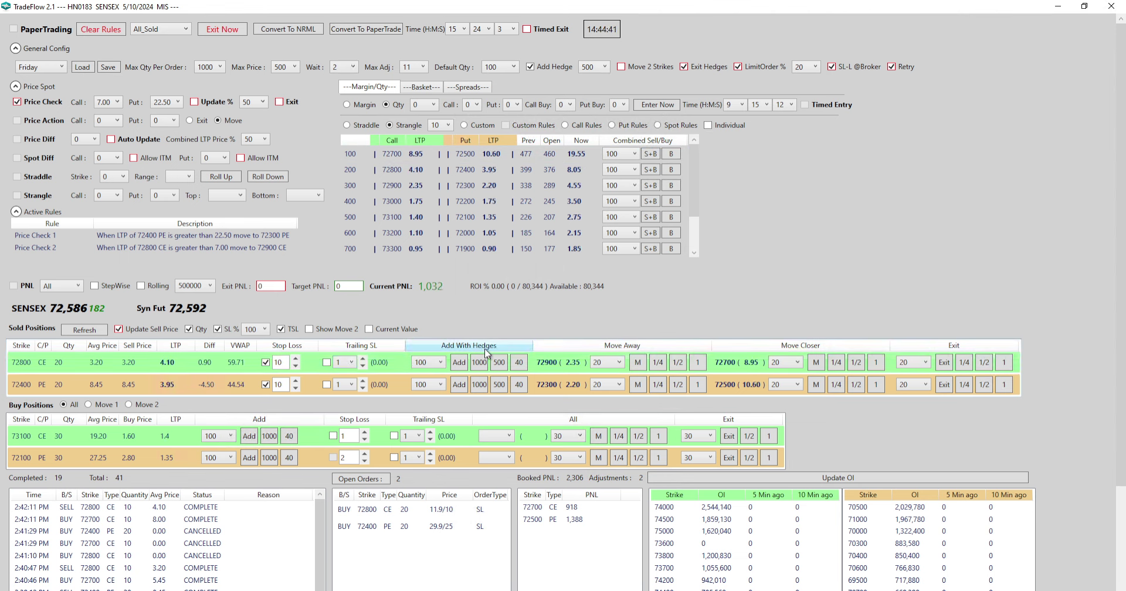
click(546, 68)
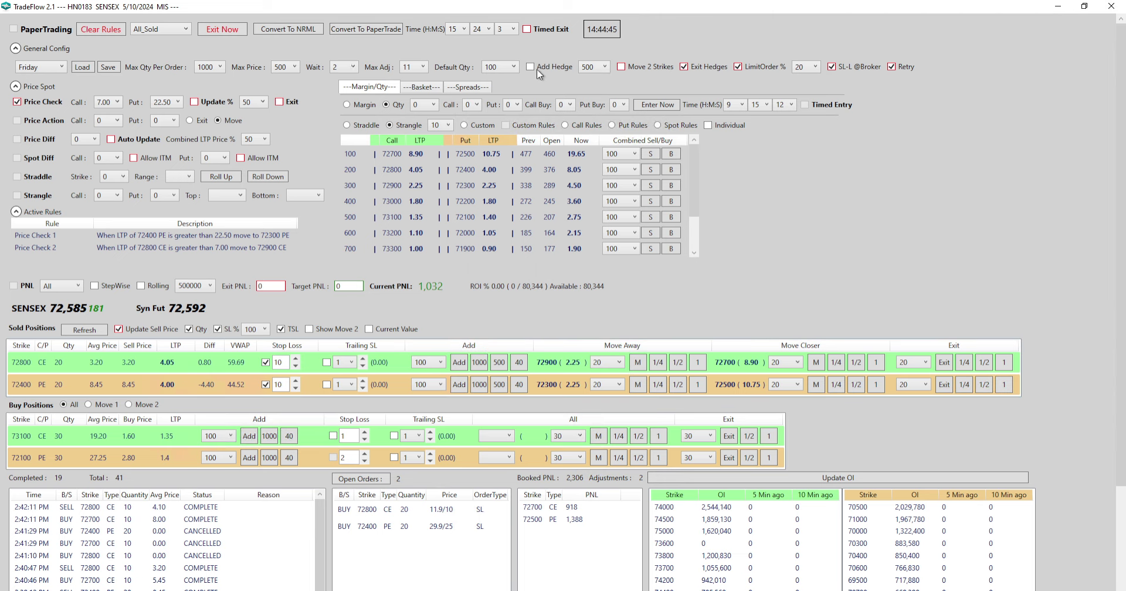
- Fully exit the sold 72800 CE and 72400 PE positions, followed by the bought 73100 CE and 72100 PE positions
click(1007, 362)
click(1007, 364)
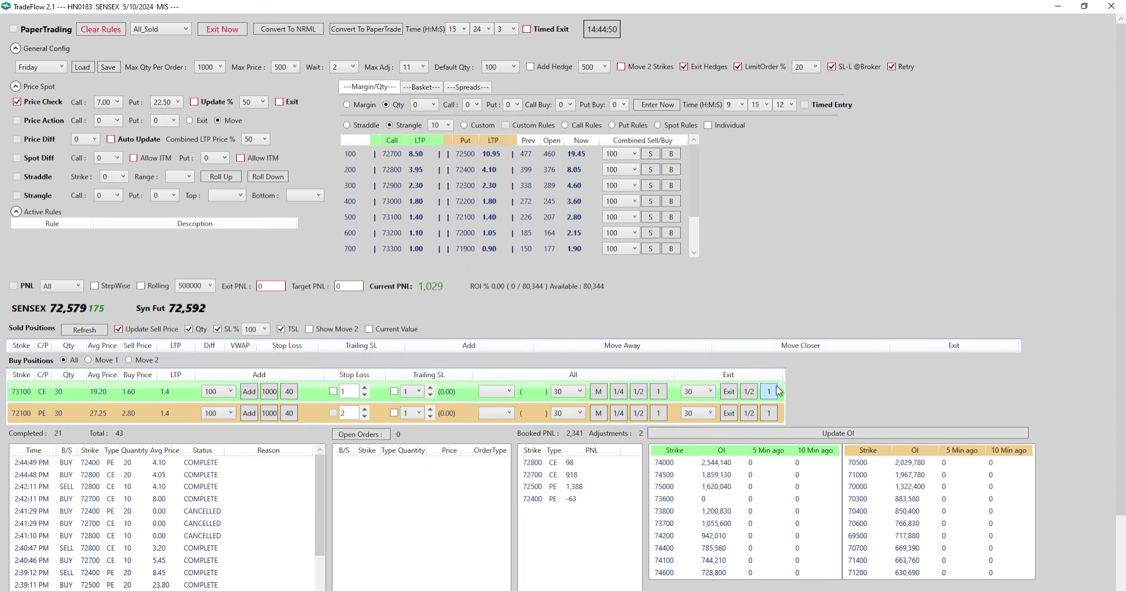
click(769, 392)
click(769, 391)
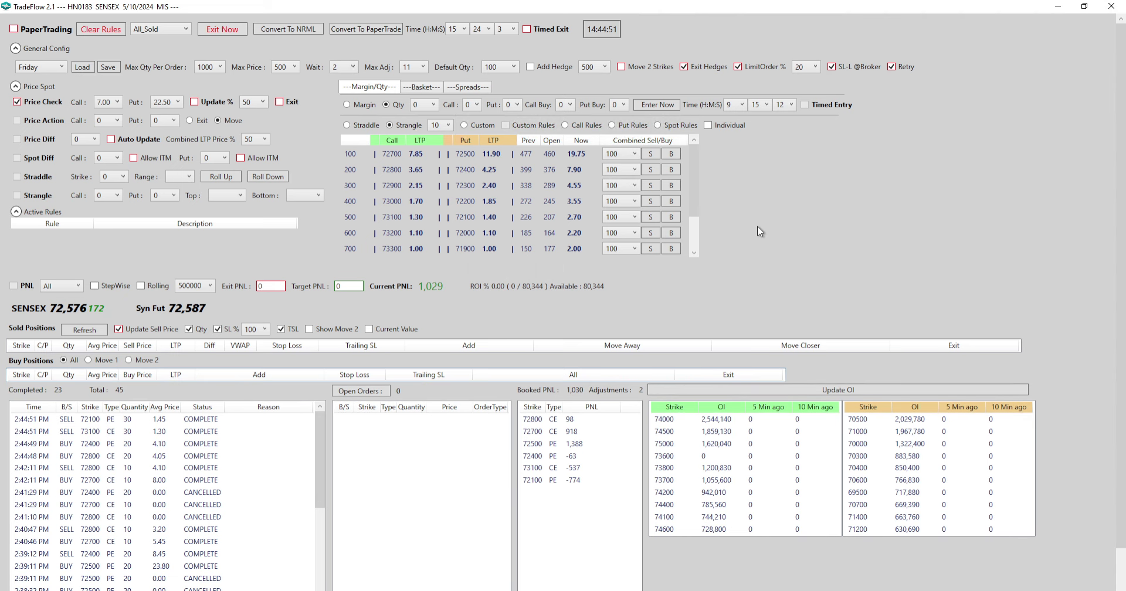
- Turn Add Hedge on and switch the strike list to Straddle
click(538, 68)
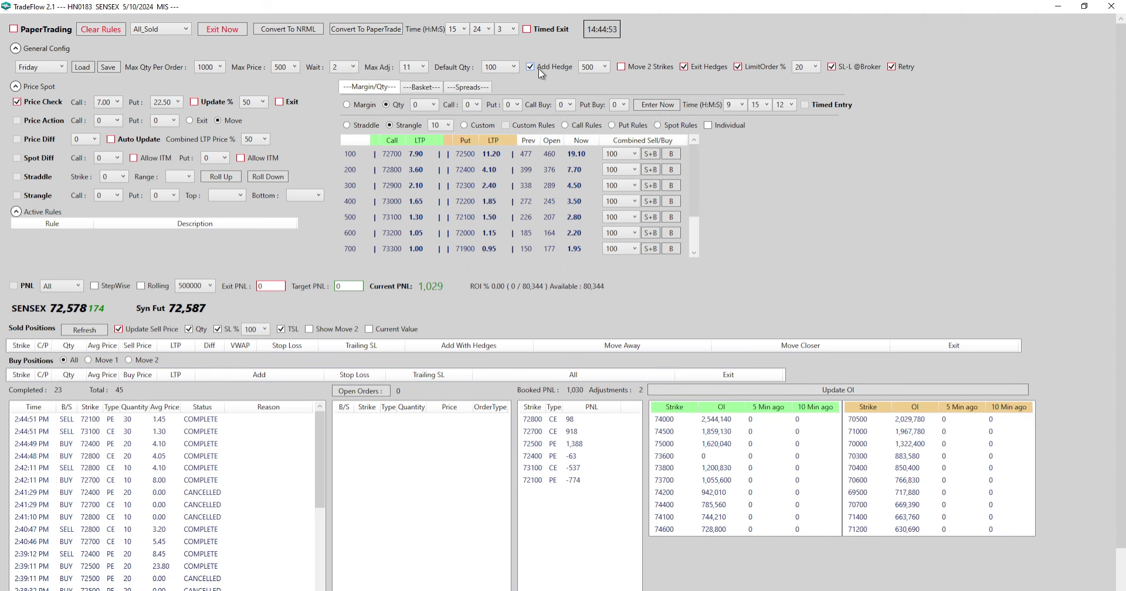
click(347, 125)
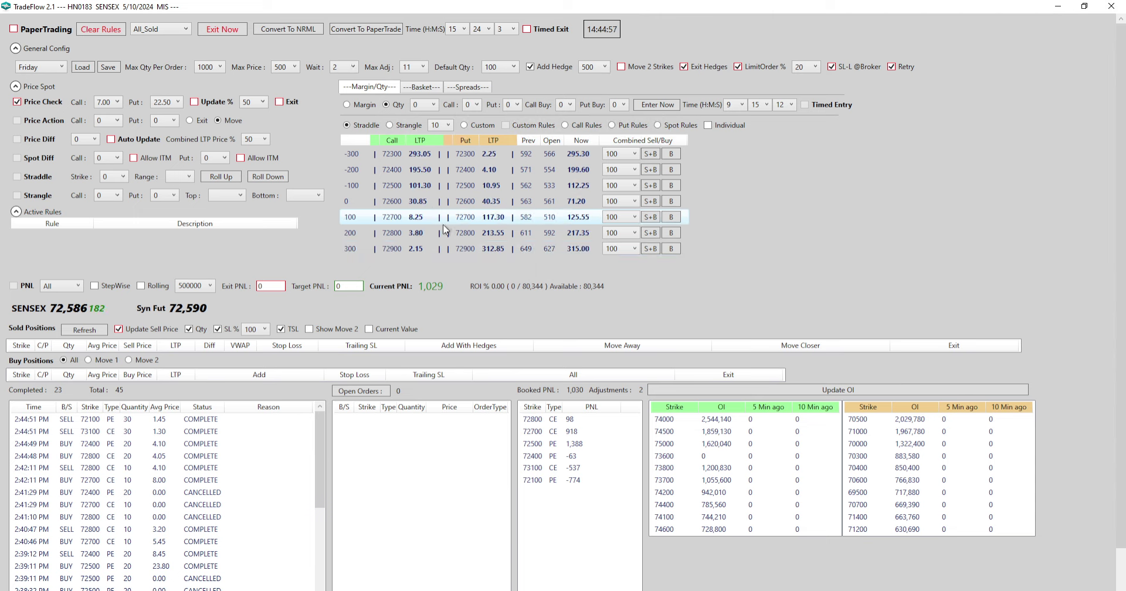
- Sell the 72600 straddle with hedges at a default quantity of 20, and select the 73100 CE buy in the completed orders
click(500, 69)
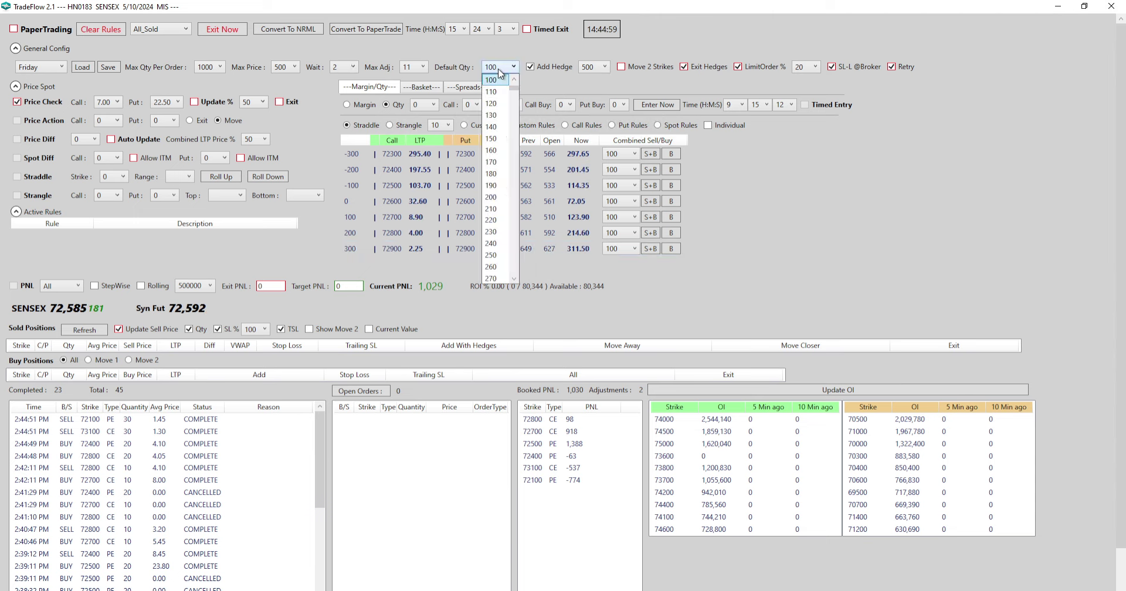
scroll(500, 73, up, 3)
click(496, 91)
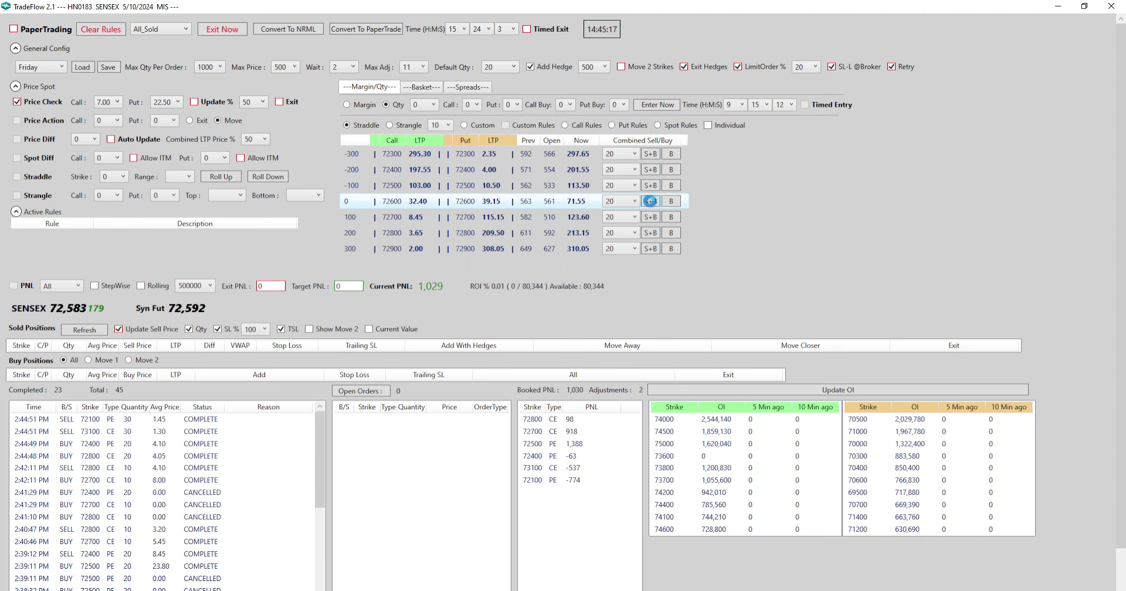
click(649, 201)
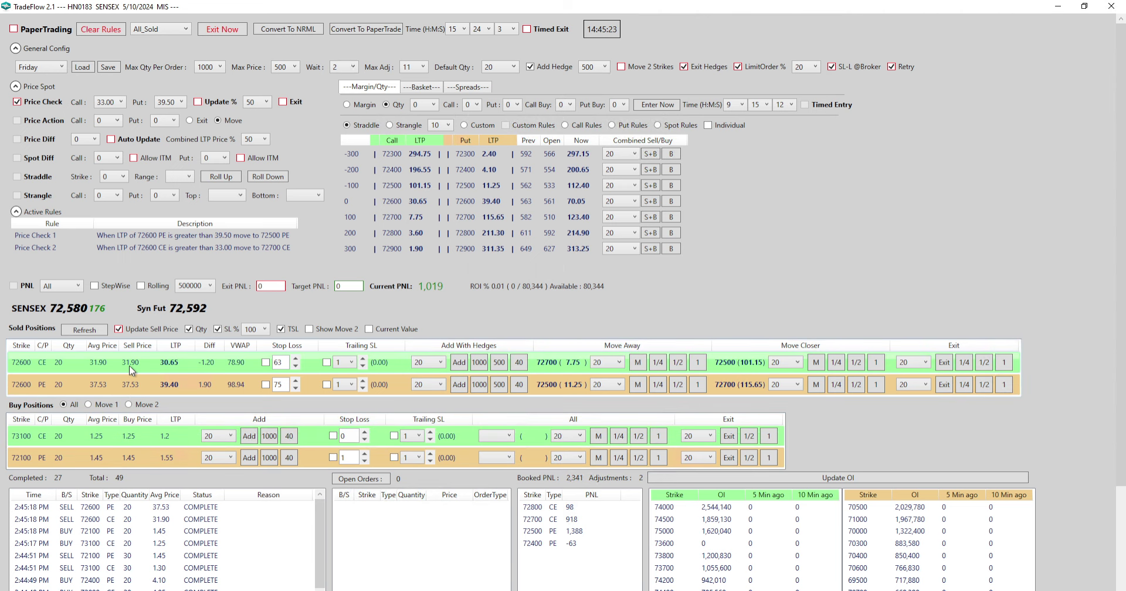
click(81, 547)
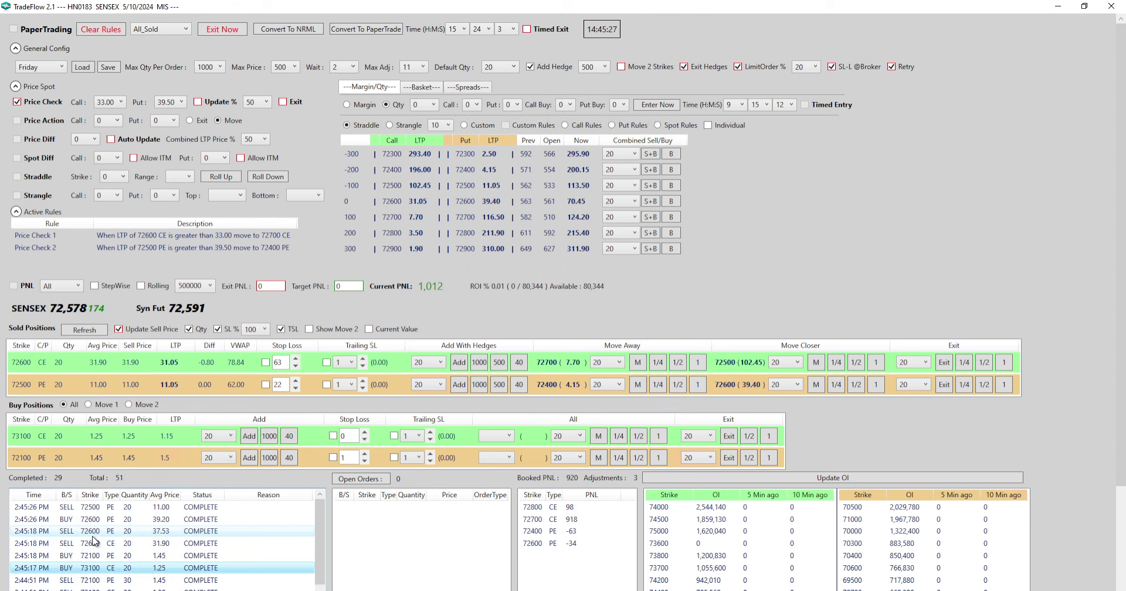
- Turn off Price Check, and switch Add Hedge off and back on
click(41, 103)
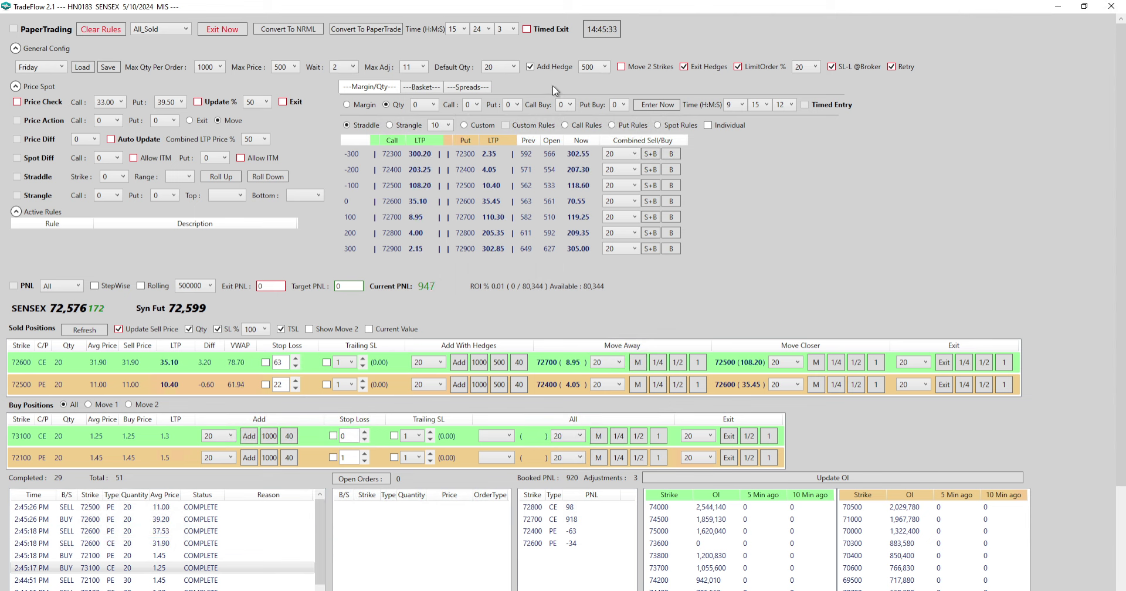
click(531, 67)
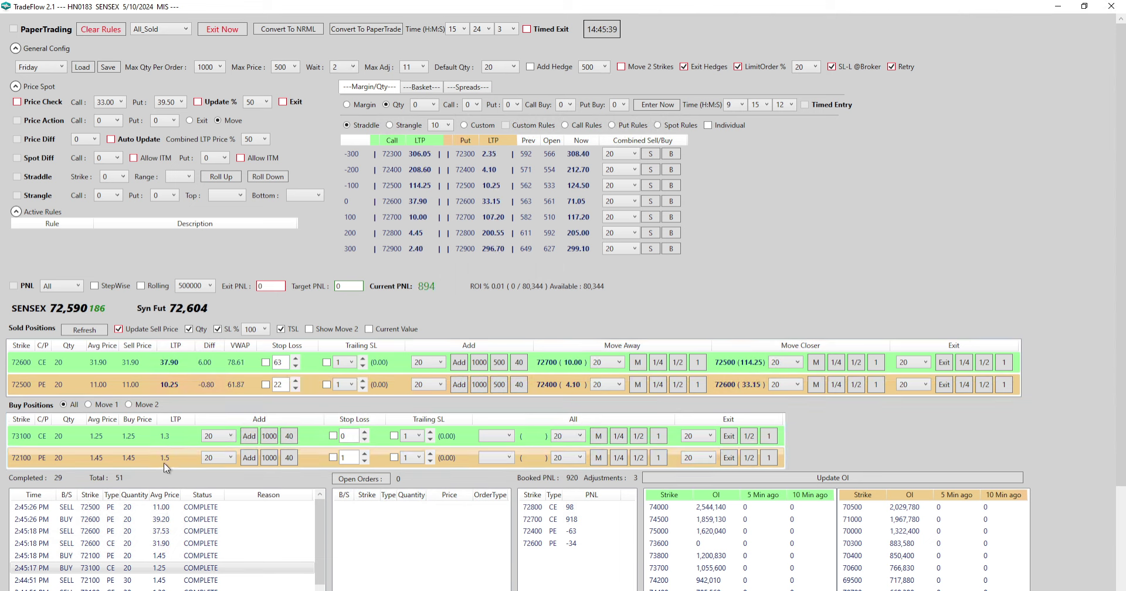
click(531, 67)
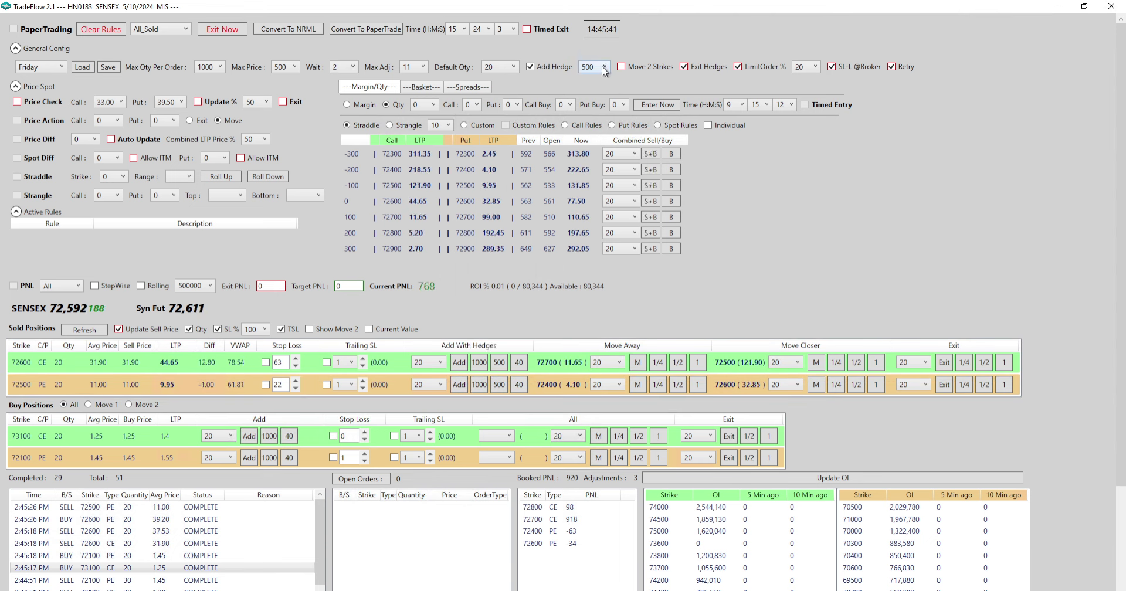
- Change the exit scope to All and exit every sold and bought position immediately
click(165, 31)
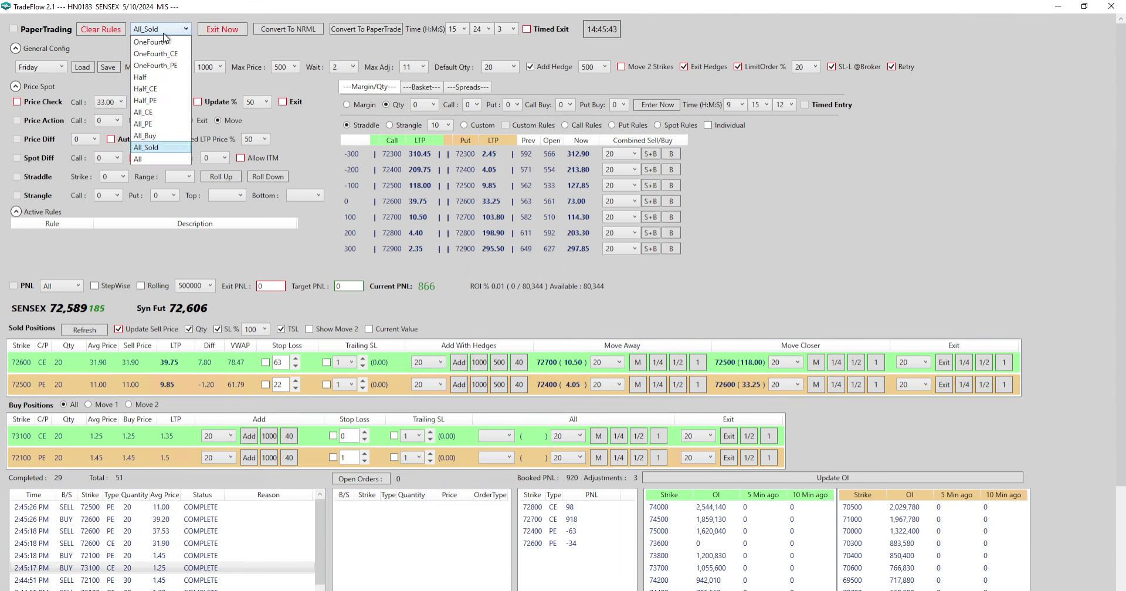
click(160, 164)
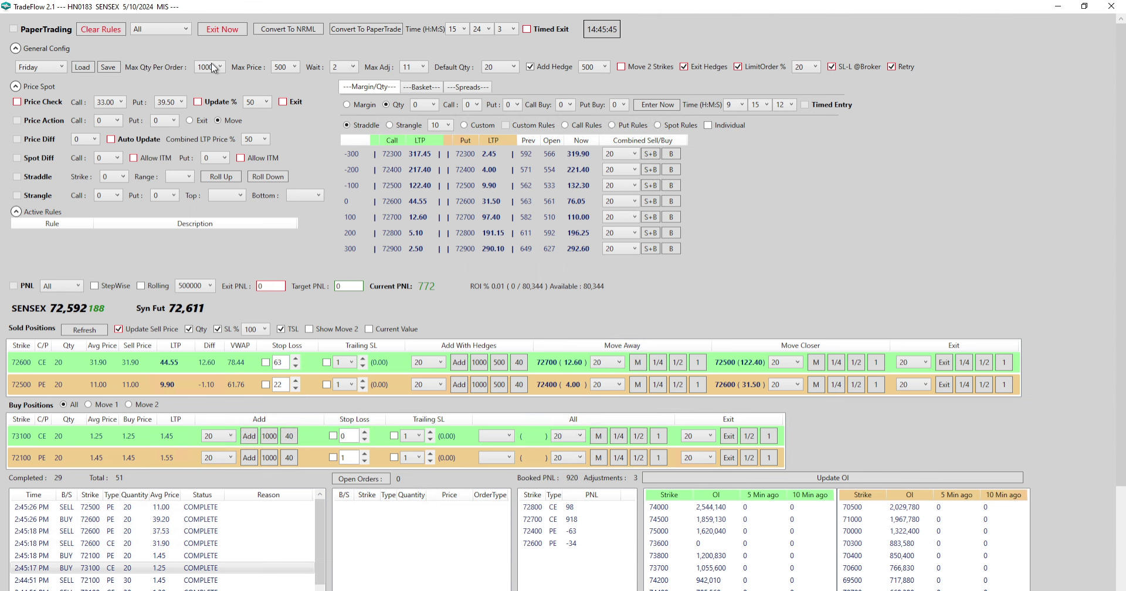
click(223, 34)
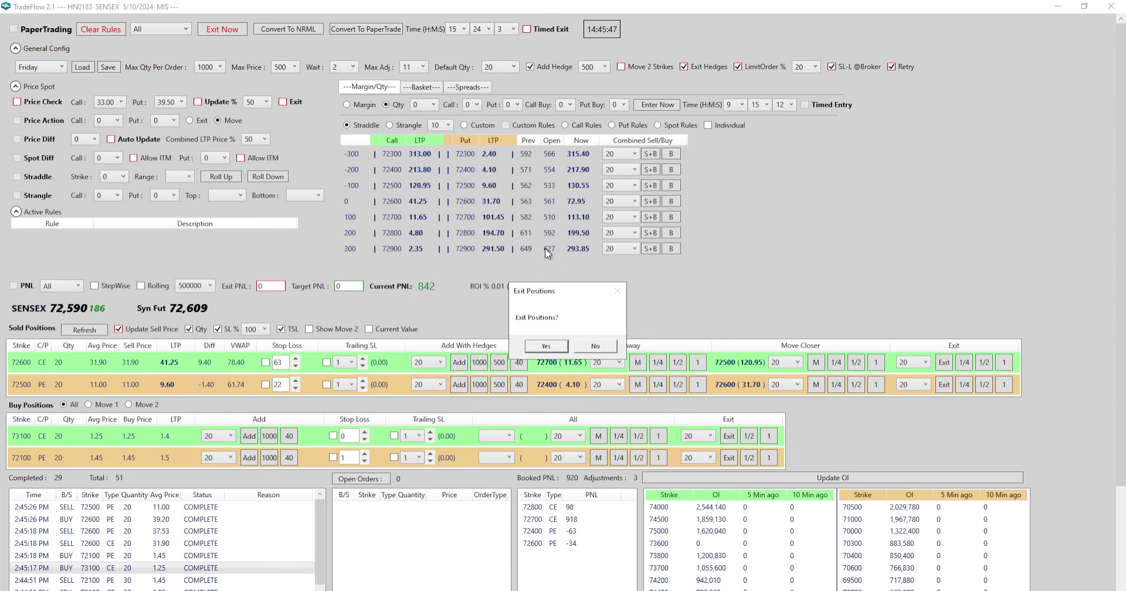
click(549, 348)
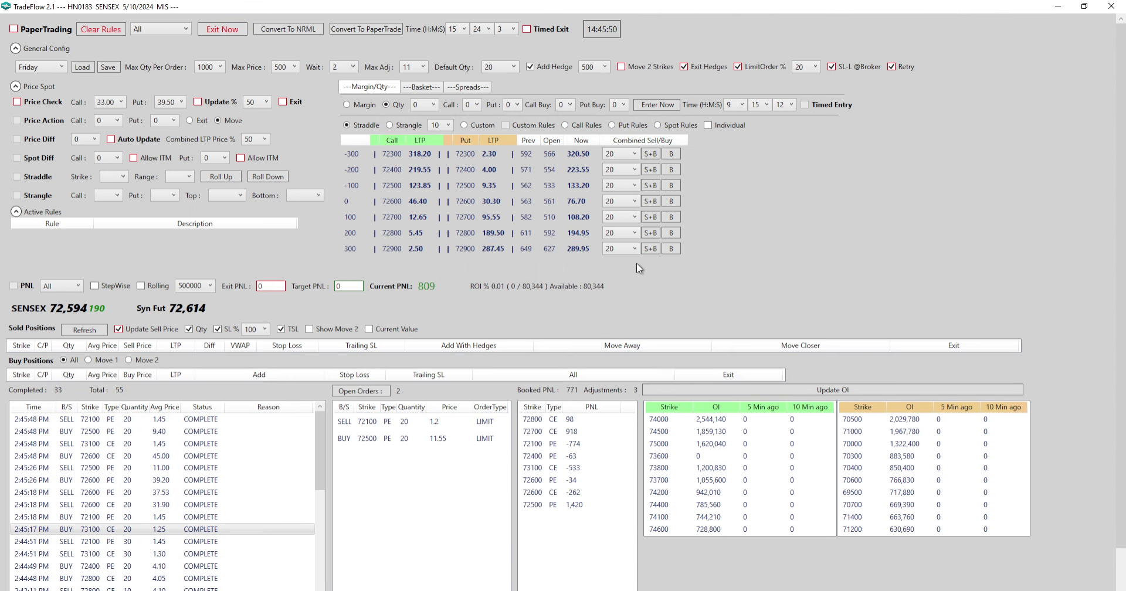
- Set the Add Hedge distance to 200 and sell the 72600 straddle with hedges at a quantity of 20
click(604, 66)
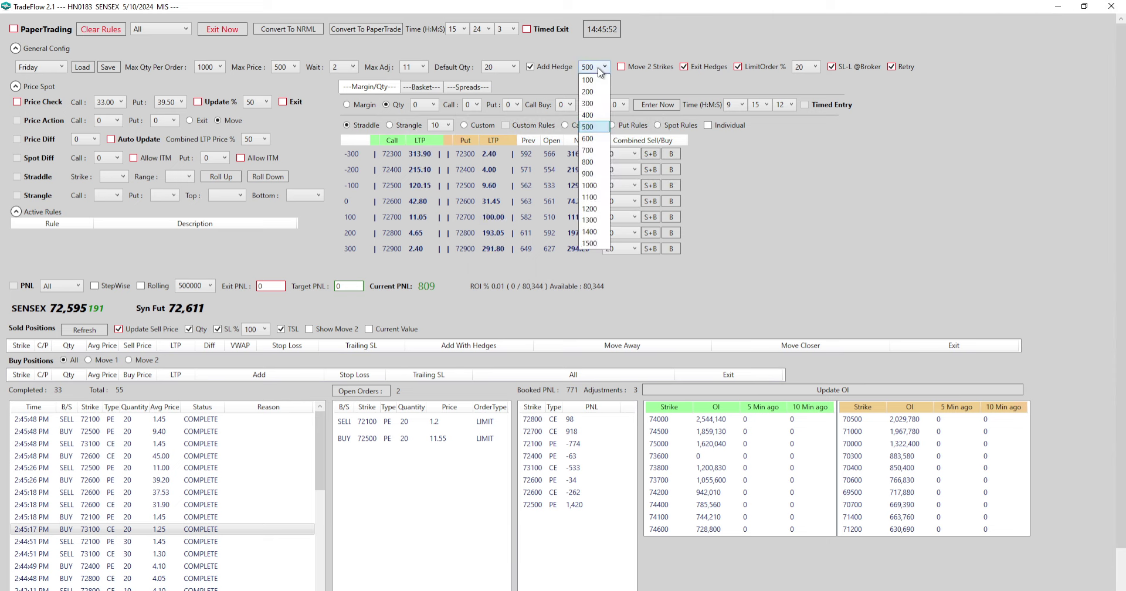
click(593, 91)
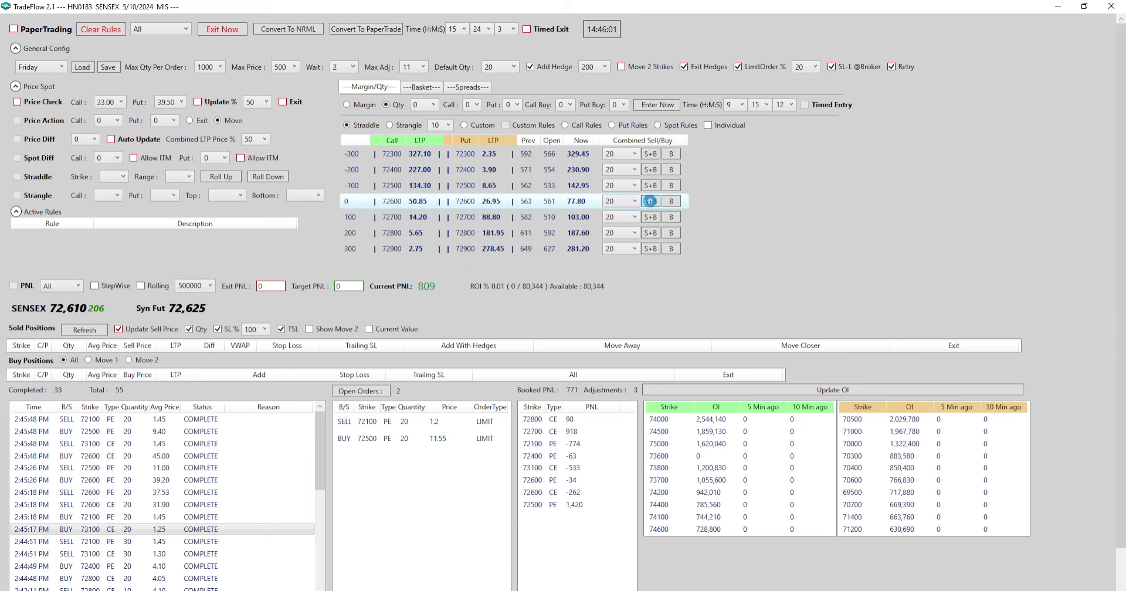
click(650, 201)
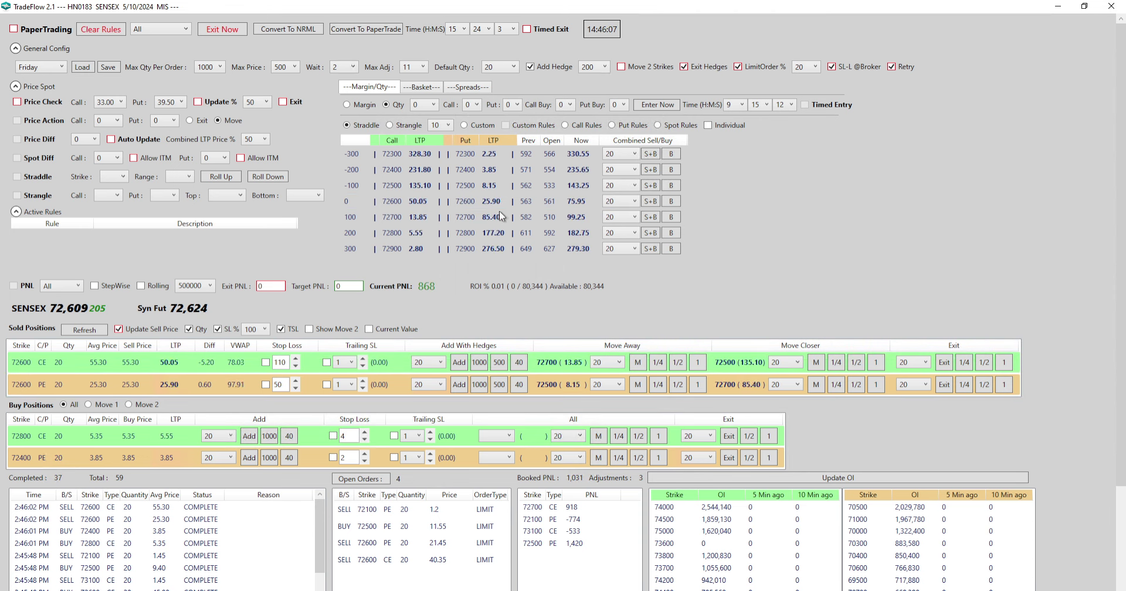
- Set the Add Hedge distance to 300, and switch Add Hedge off and back on
click(604, 66)
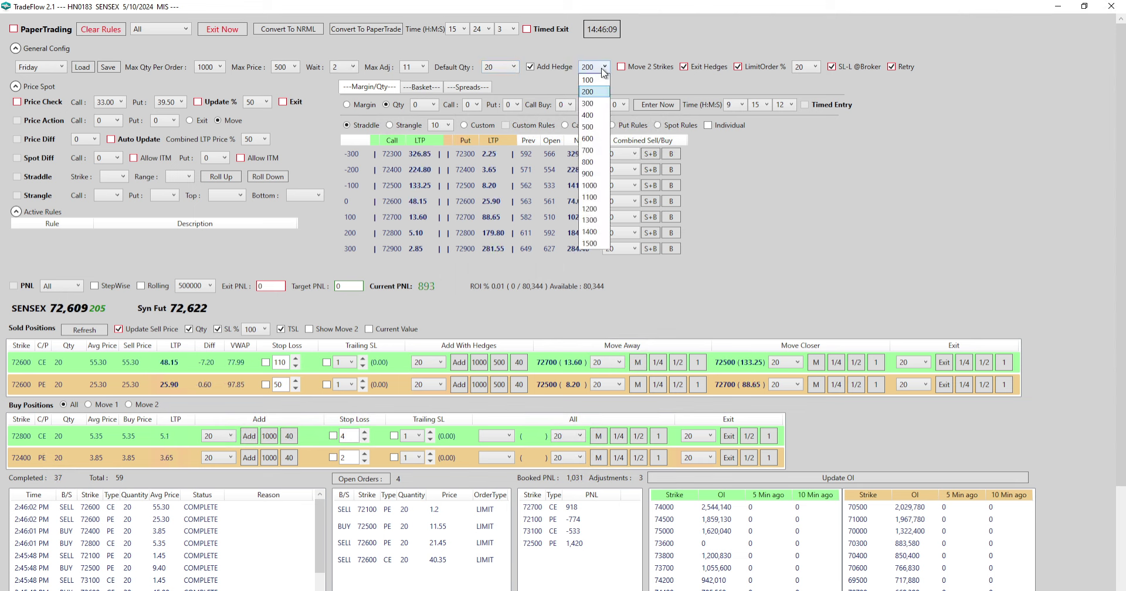
click(599, 104)
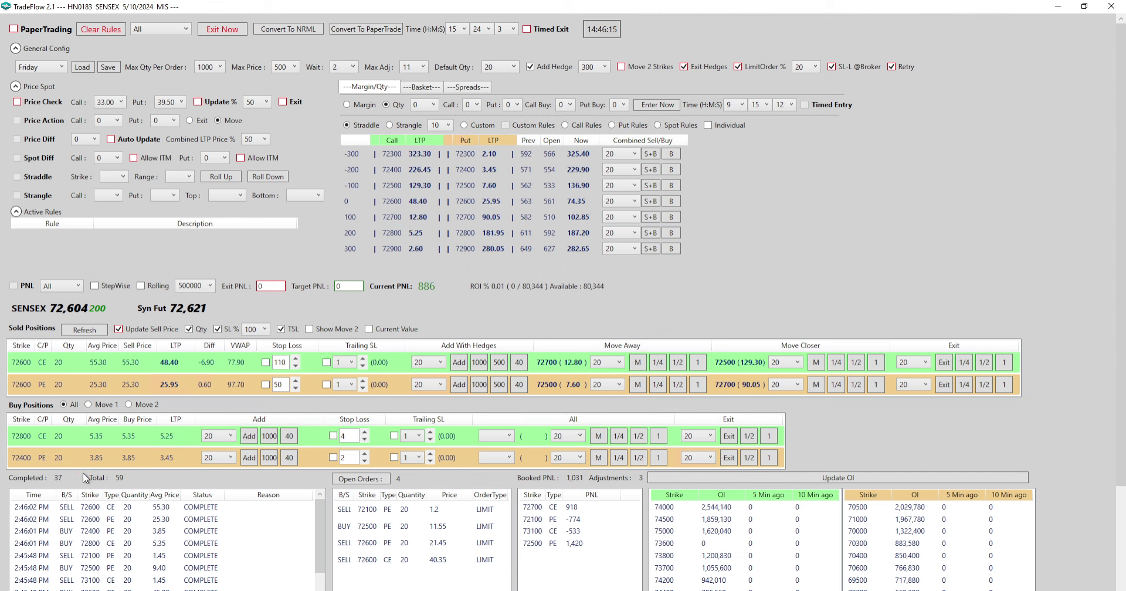
click(552, 69)
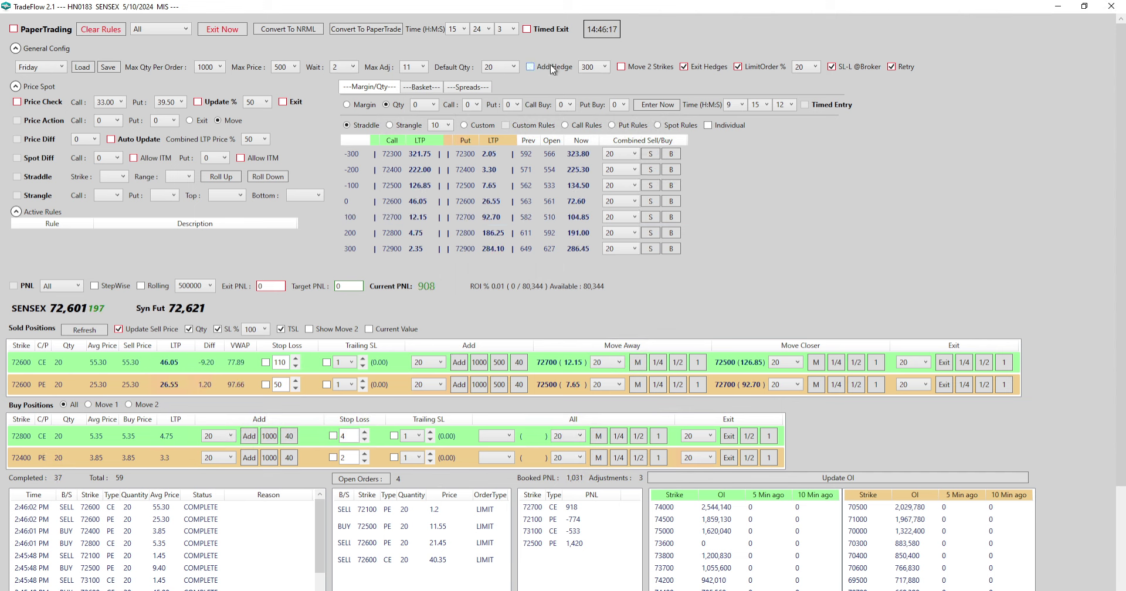
click(552, 69)
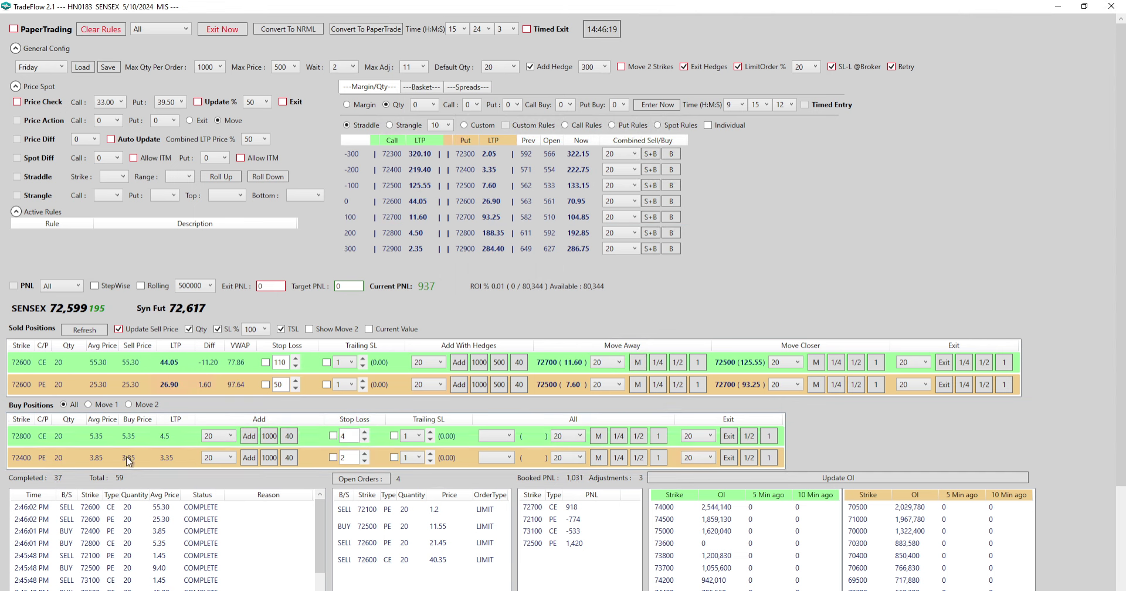
click(597, 69)
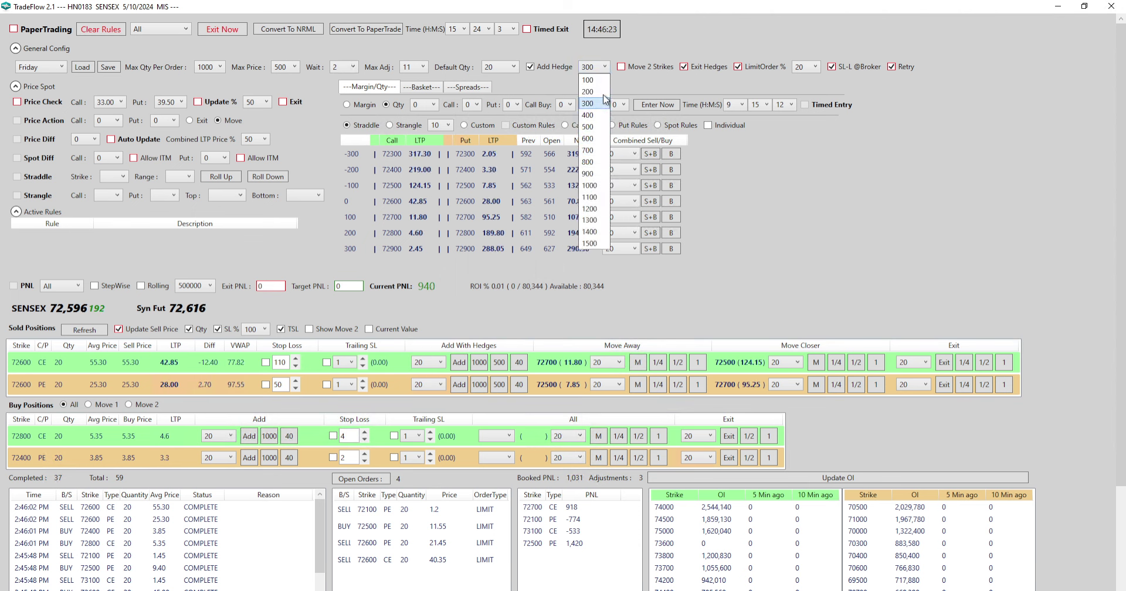
click(864, 197)
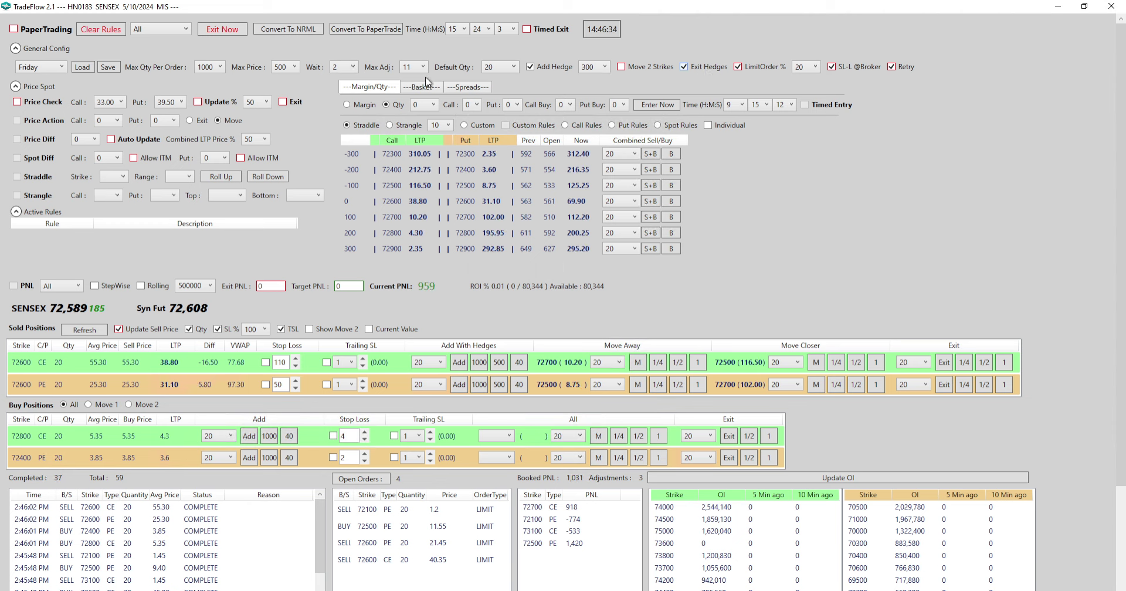
- Review the available scopes for the immediate exit and the PNL exit, keeping both on All
click(177, 30)
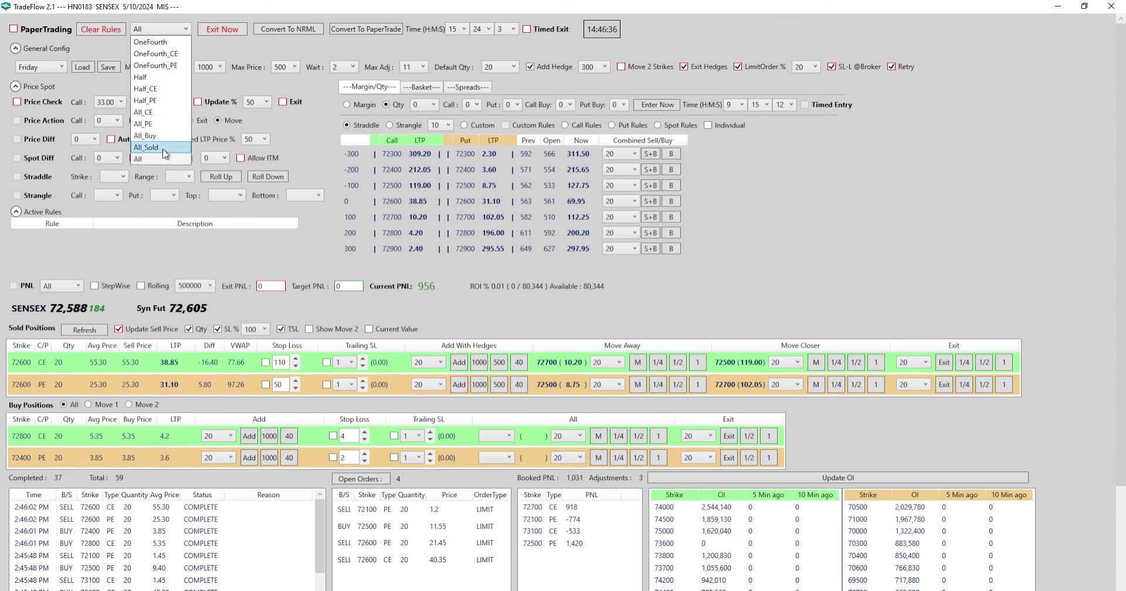
click(139, 159)
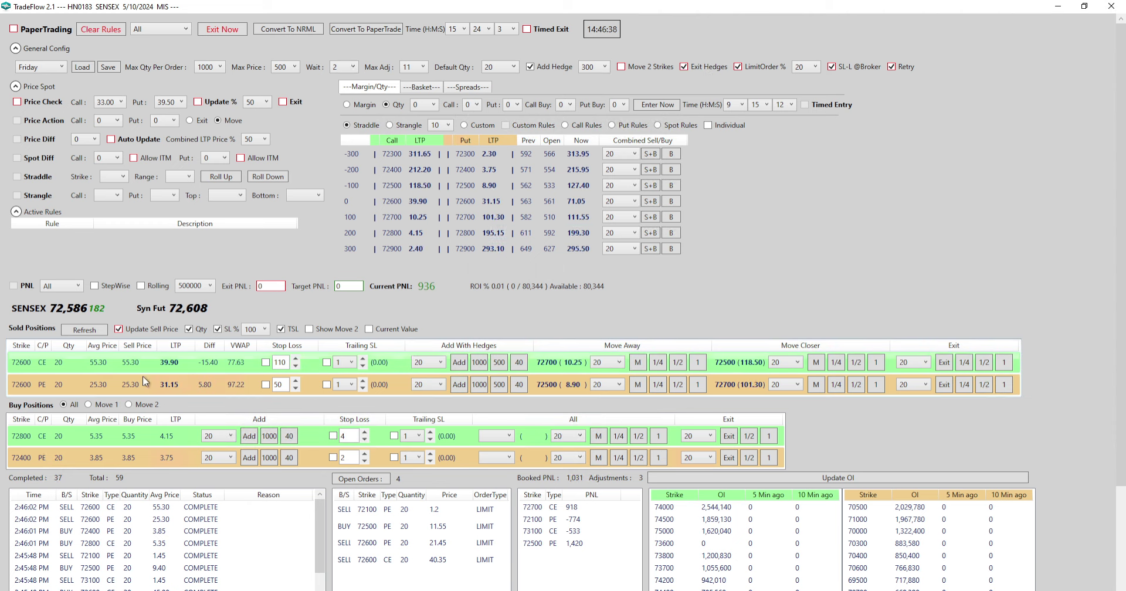
click(70, 288)
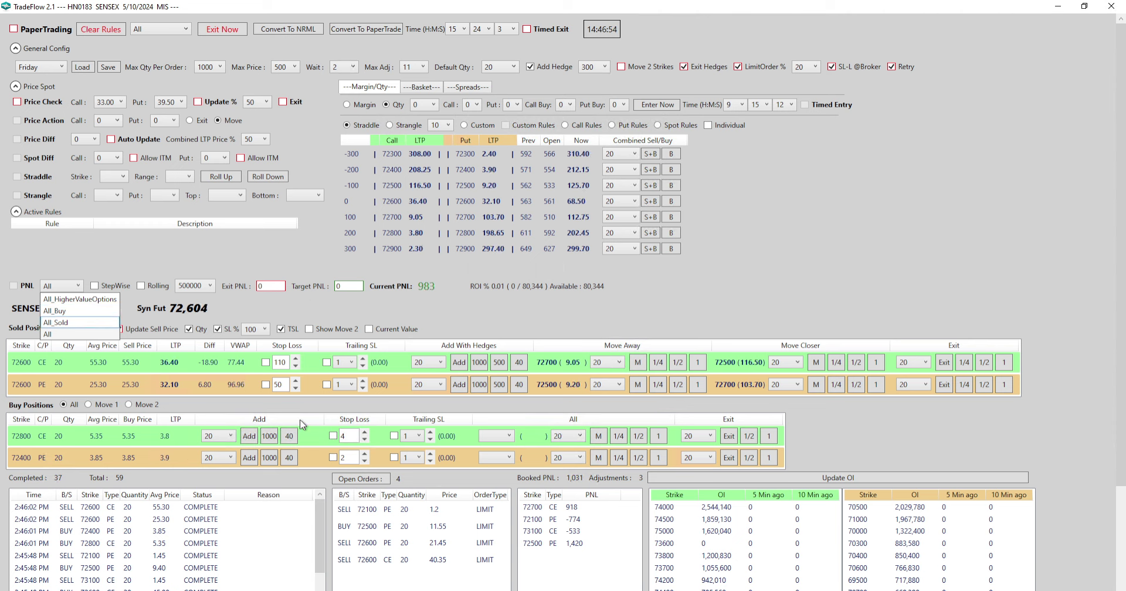
click(806, 269)
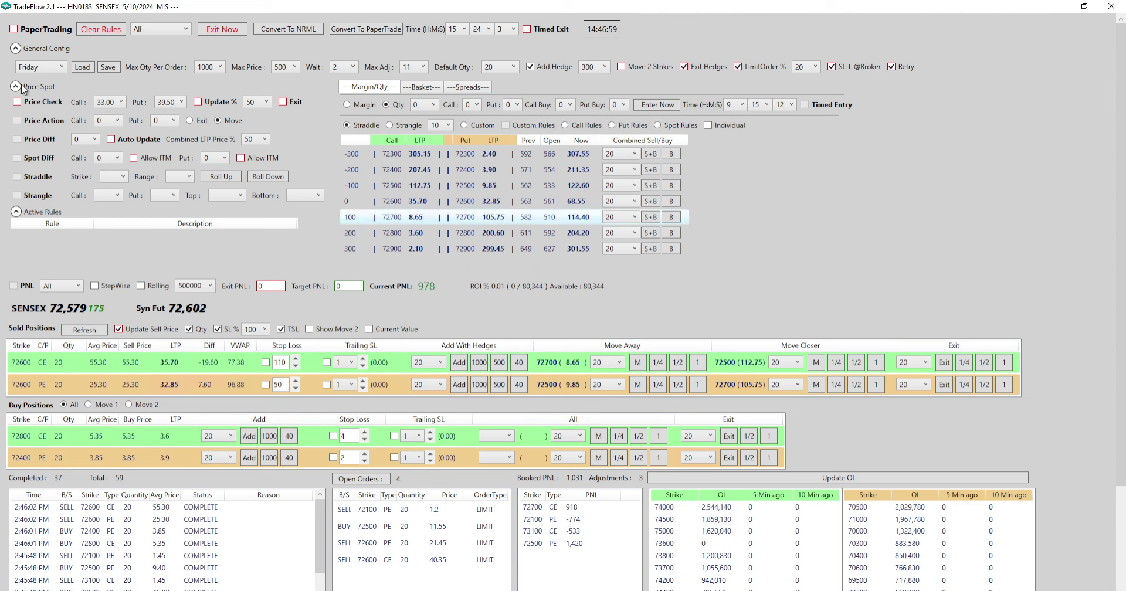
- Save the Friday configuration and collapse the General Config section
click(107, 68)
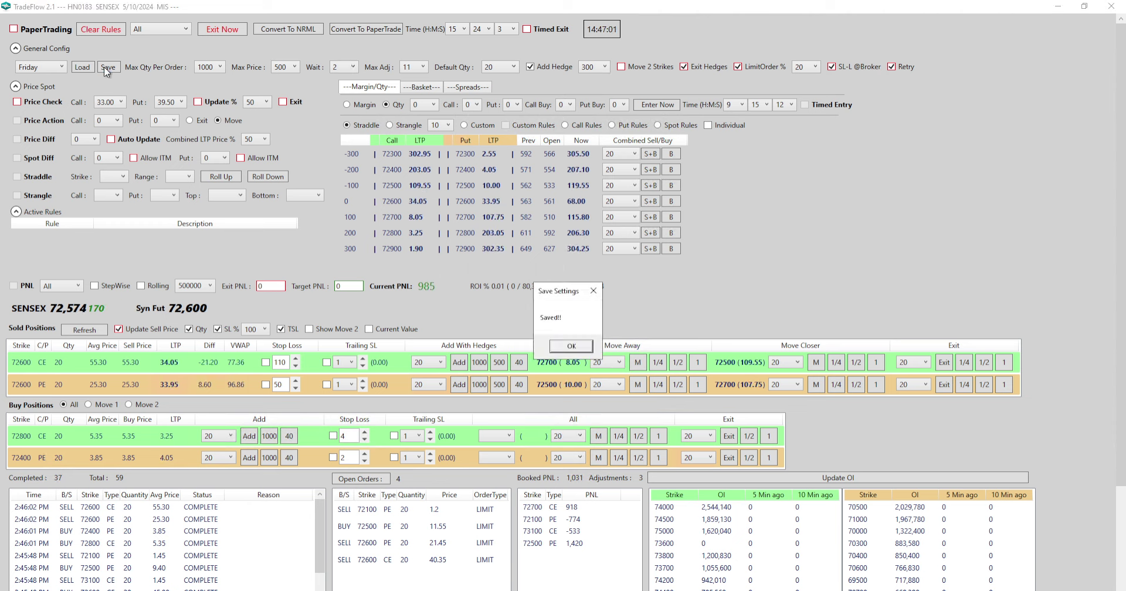
click(560, 350)
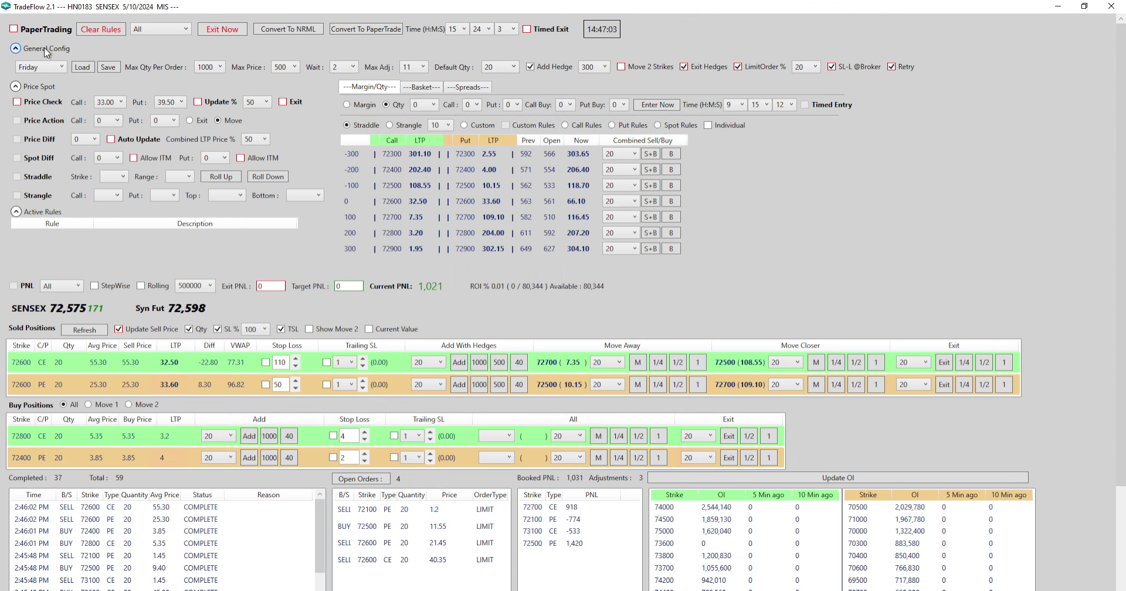
click(16, 49)
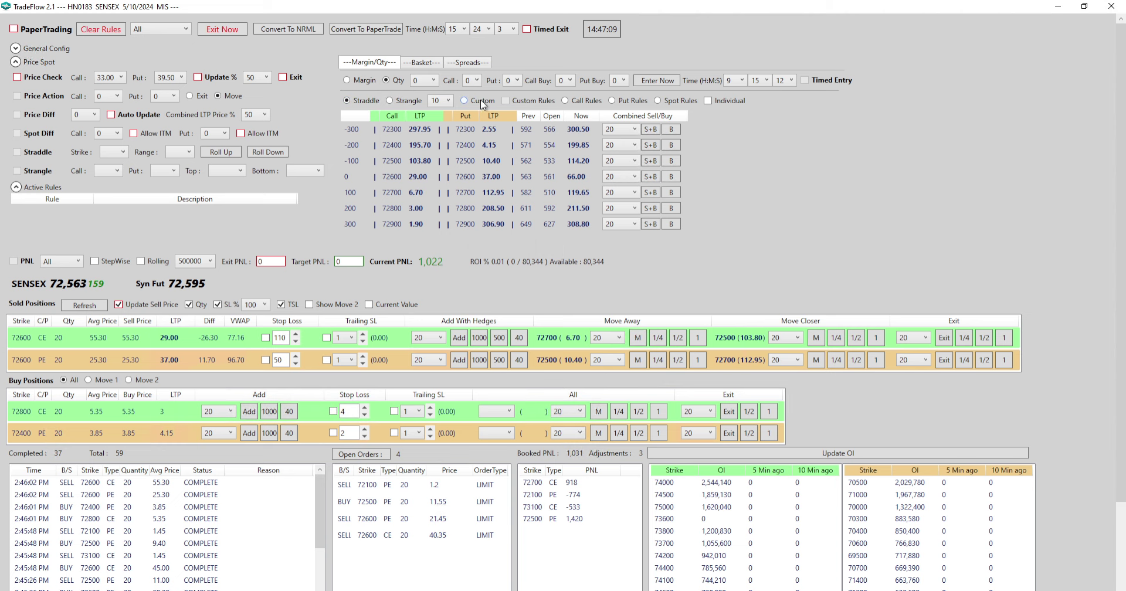
- Create a call rule that exits All when the 72600 call's LTP is GreaterThan 45.00
click(579, 101)
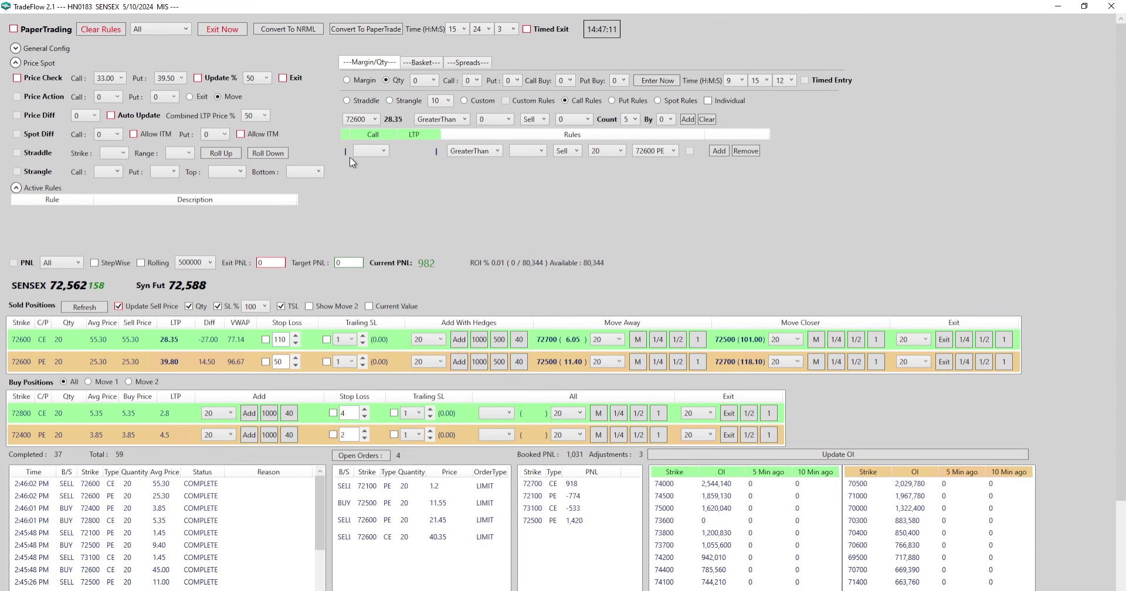
click(371, 151)
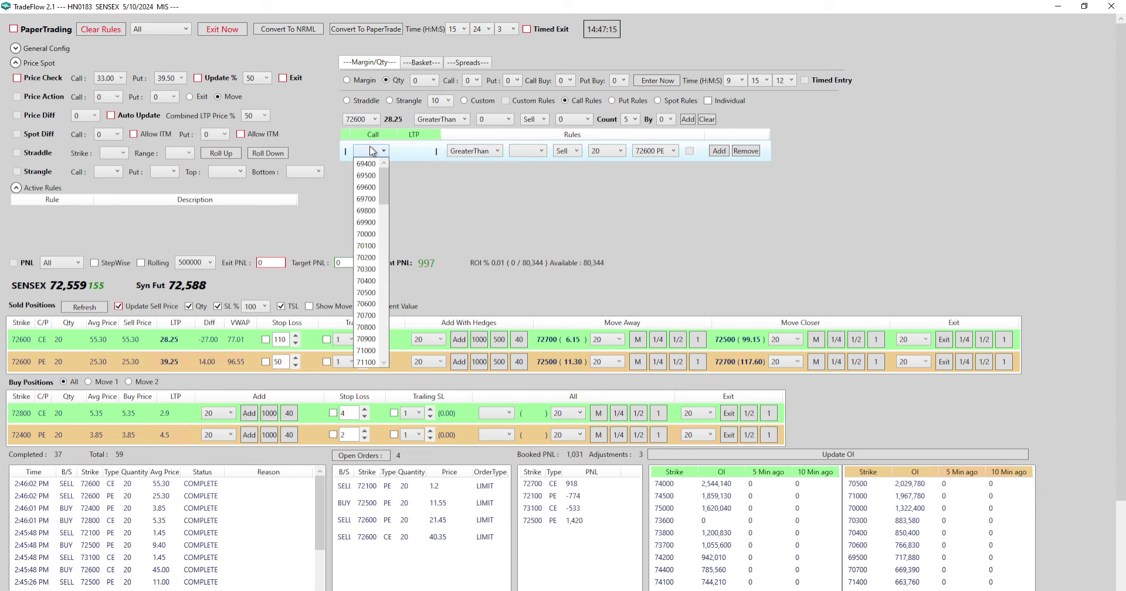
scroll(369, 246, down, 5)
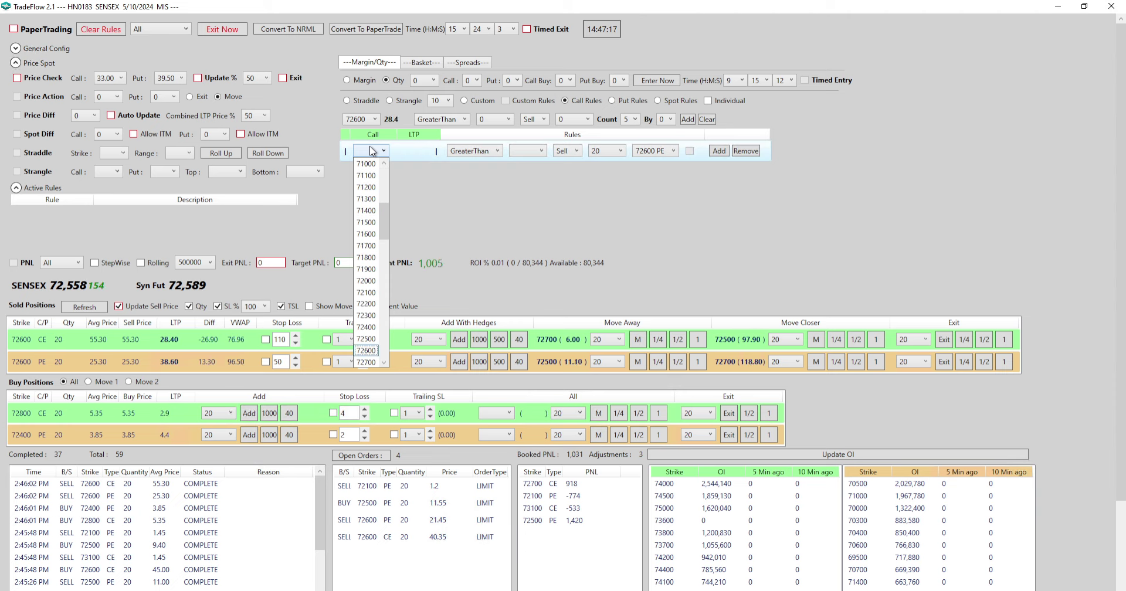
click(366, 258)
click(540, 150)
click(528, 350)
click(567, 151)
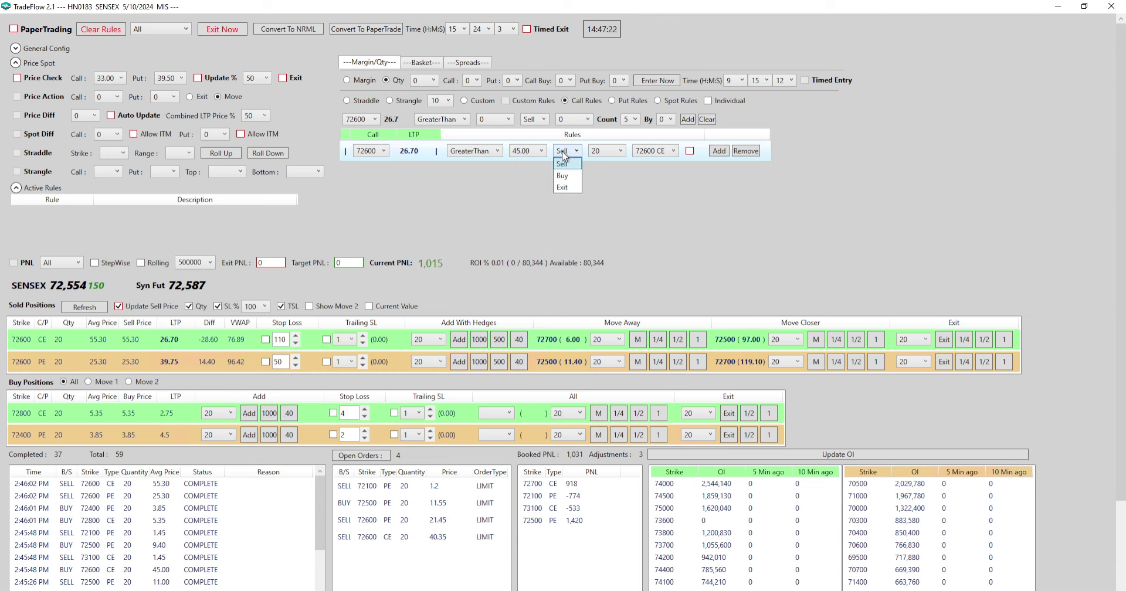
click(572, 185)
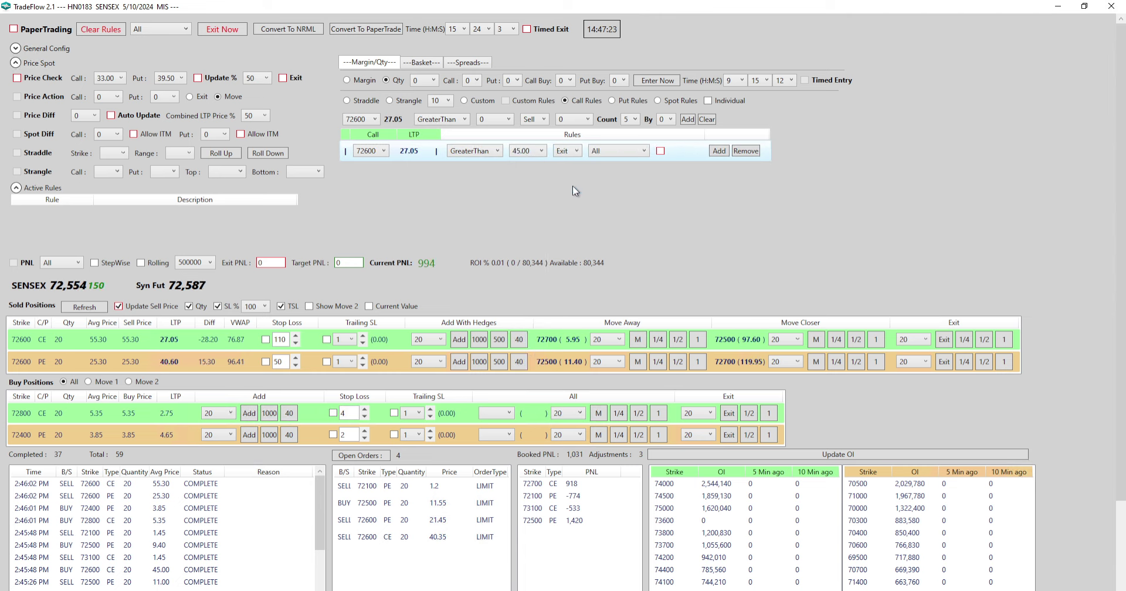
- Activate the 72600 call exit rule, deactivate it again, and look through its action choices
click(660, 152)
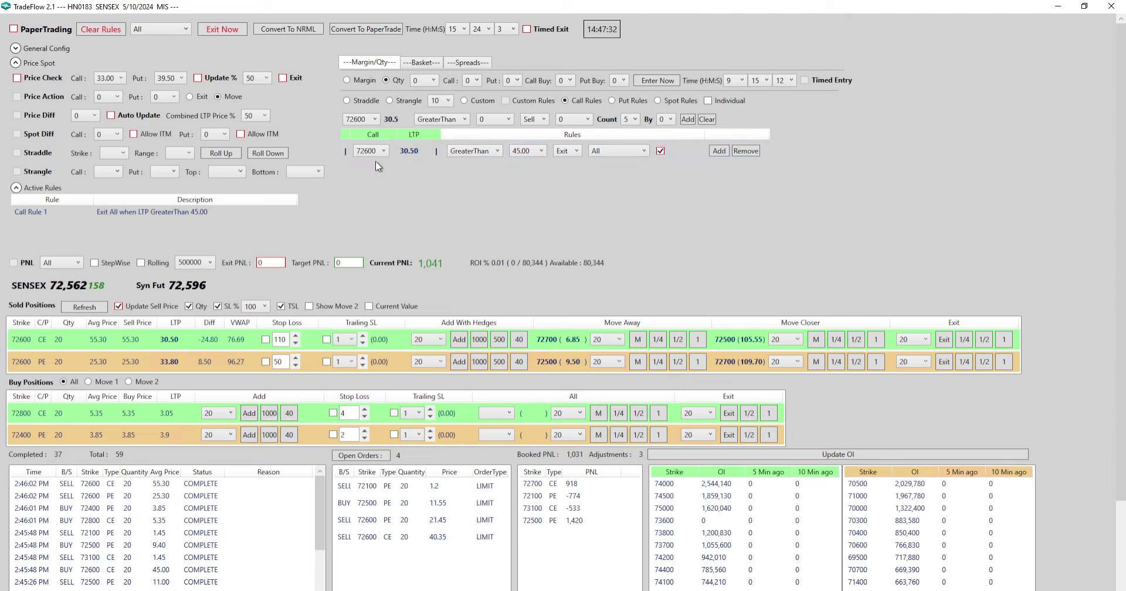
click(661, 152)
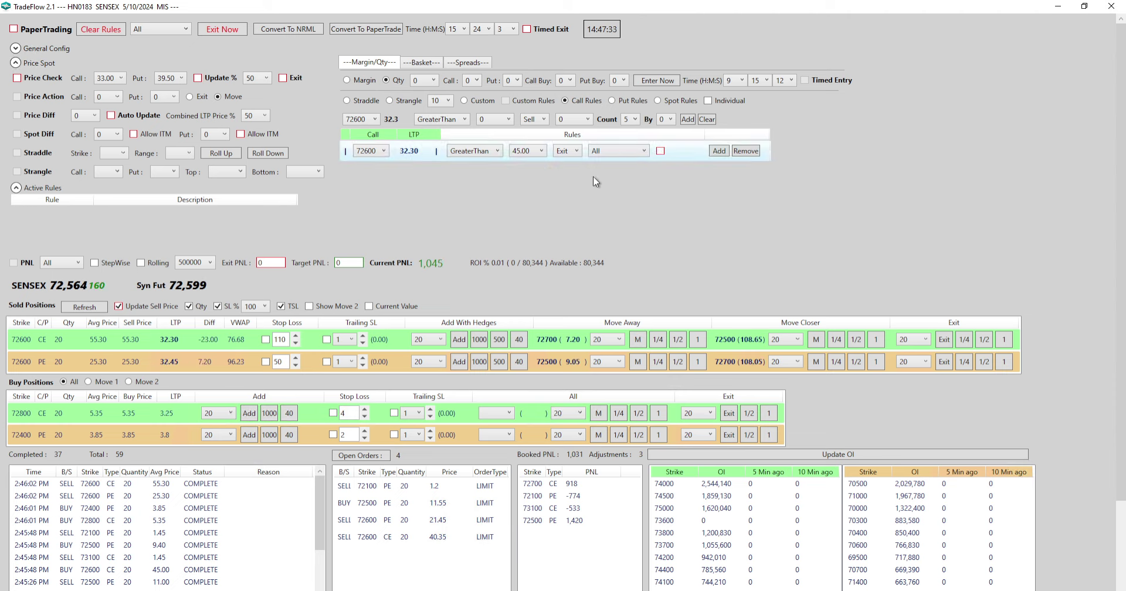
click(567, 153)
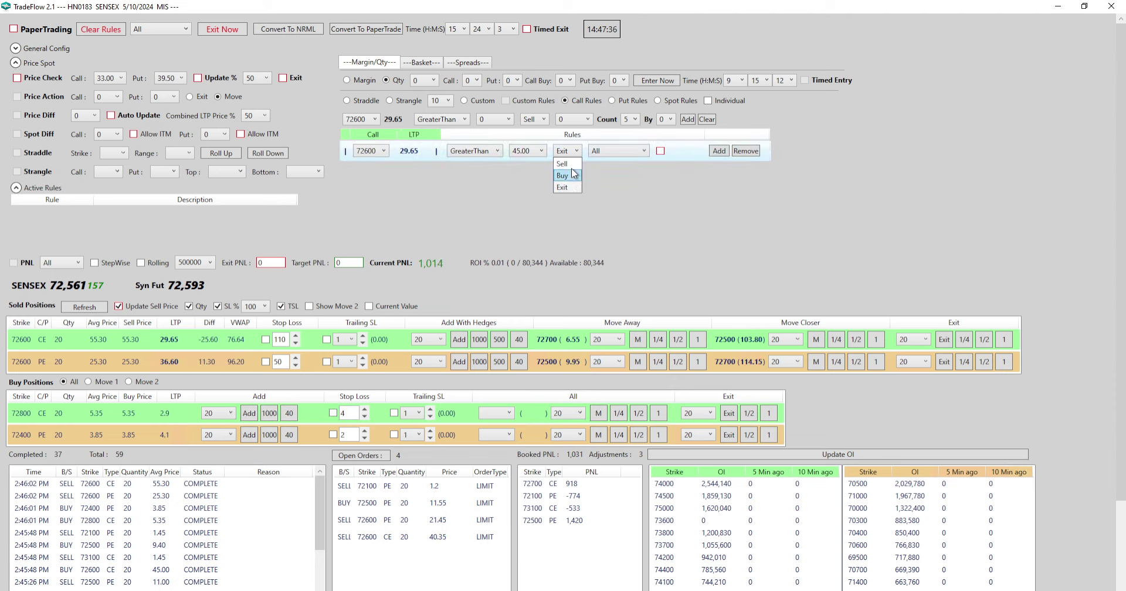
click(600, 174)
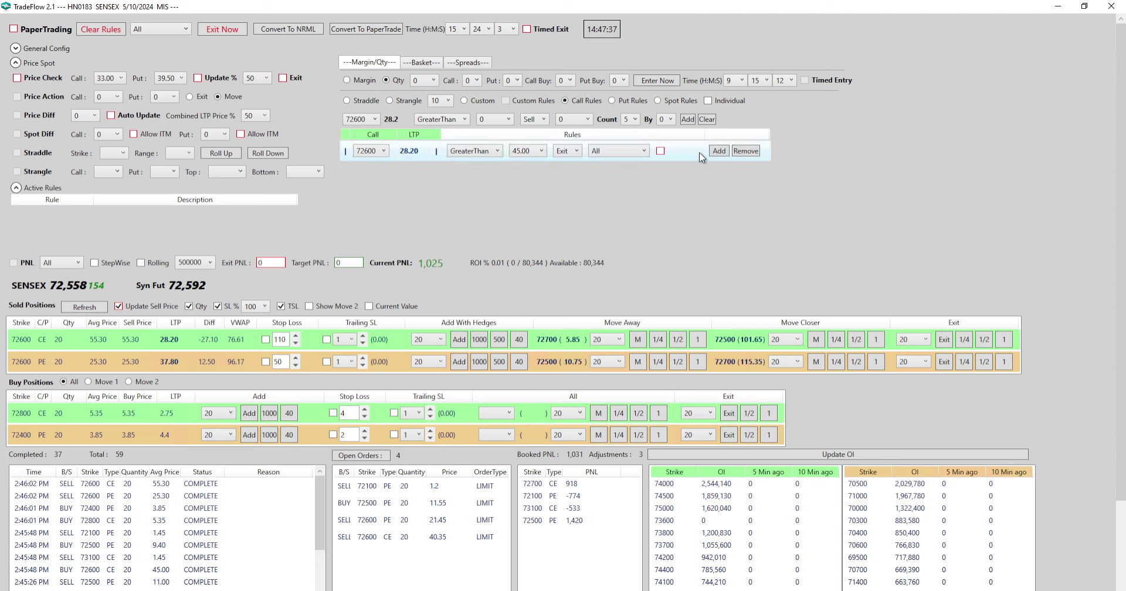
- Add a second call rule on the 72600 strike that uses the LessThan condition
click(719, 150)
click(385, 174)
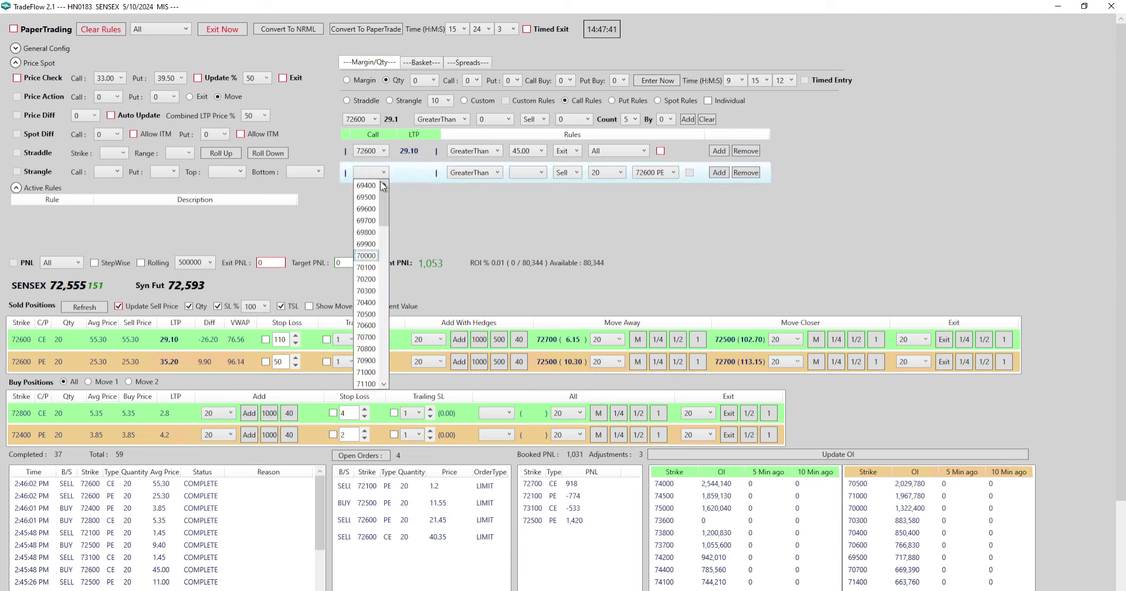
scroll(380, 180, down, 10)
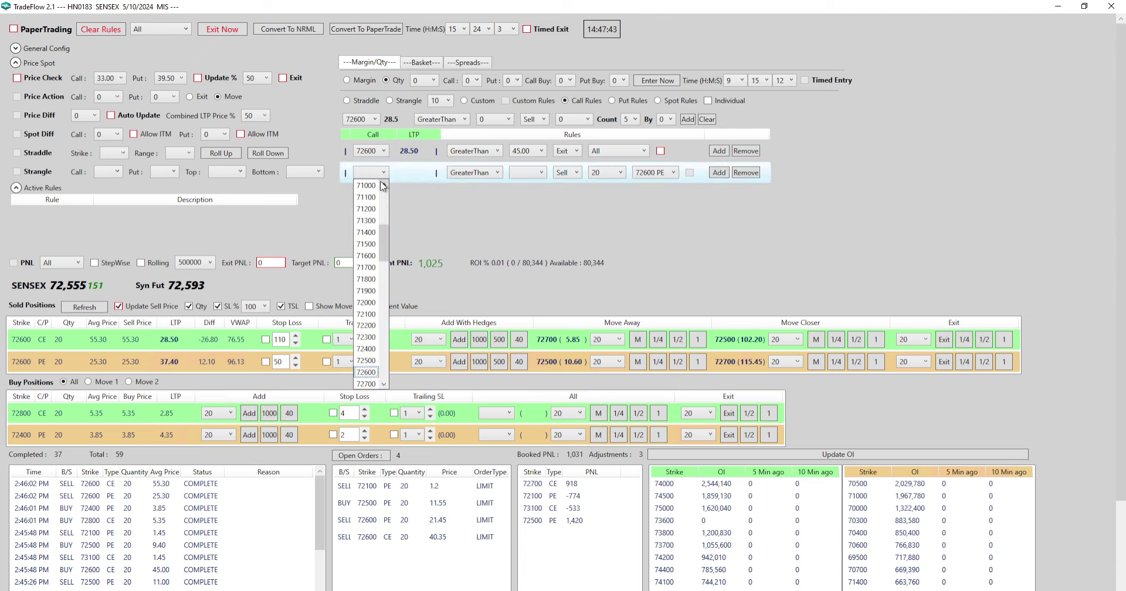
click(380, 182)
click(482, 173)
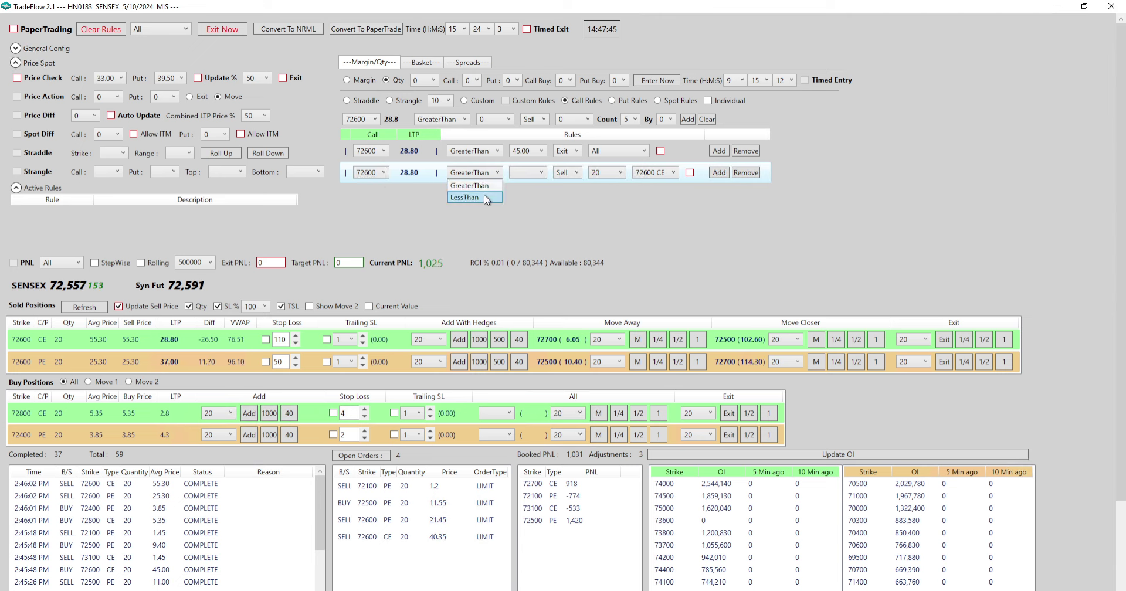
click(484, 197)
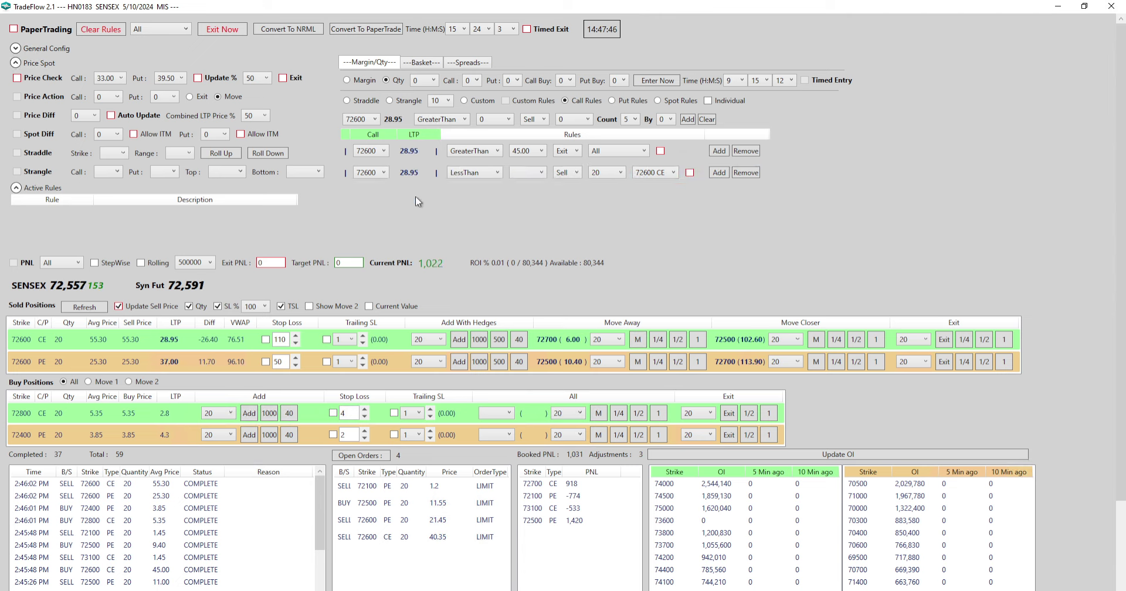
- Set the second 72600 call rule's LTP threshold to 2.00 and its action to Exit All
click(527, 172)
key(2)
key(Return)
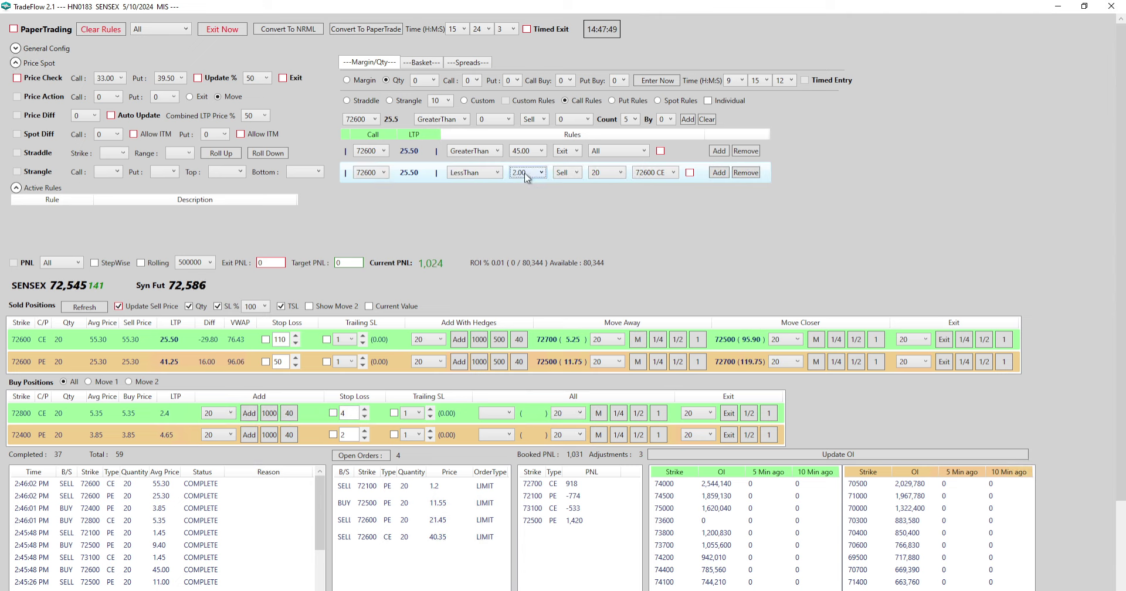
click(572, 172)
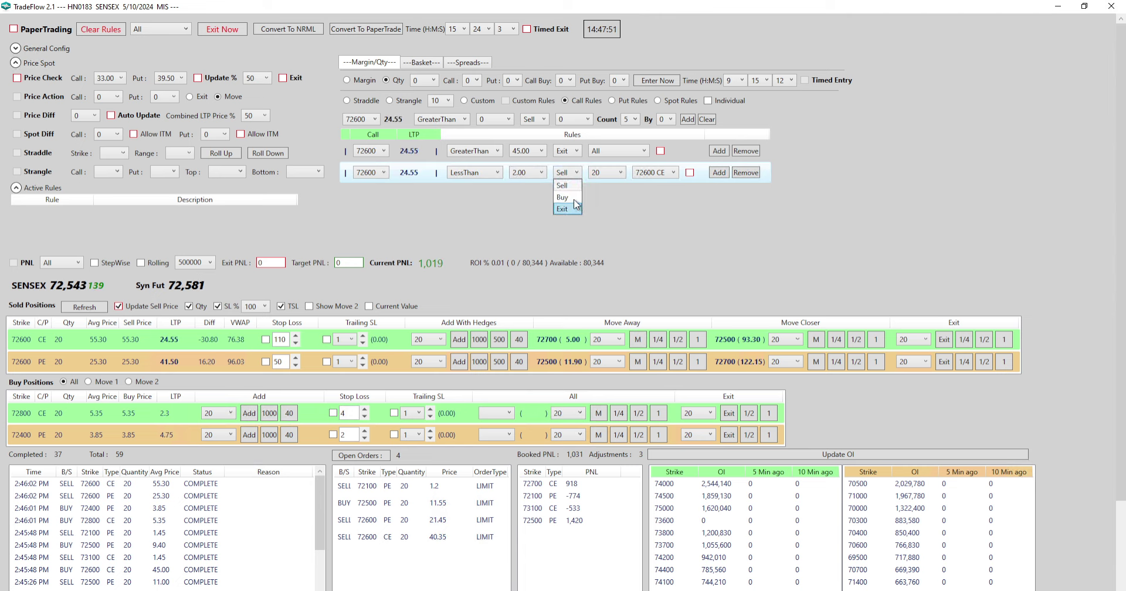
click(573, 209)
click(621, 172)
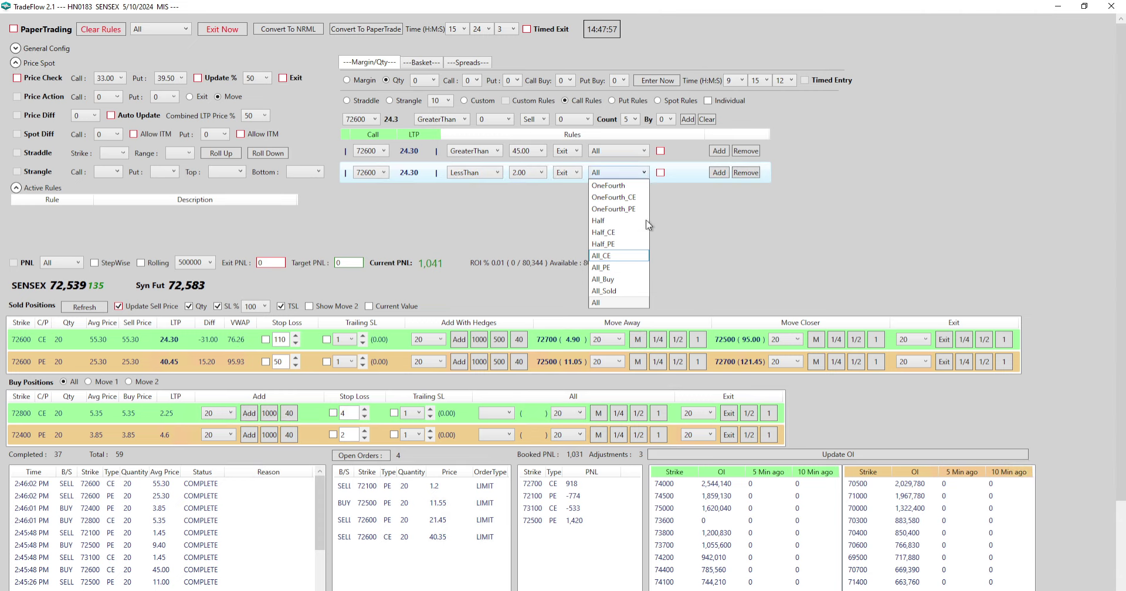
click(685, 242)
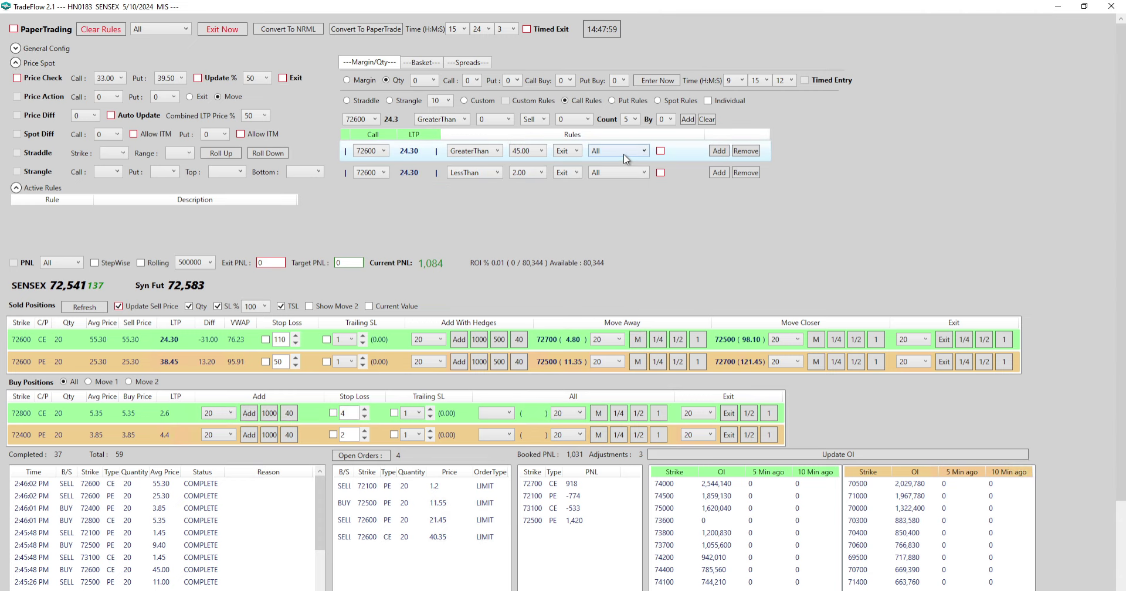
- Create and activate a spot rule that exits All_CE when SENSEX spot is GreaterThan 73000
click(612, 101)
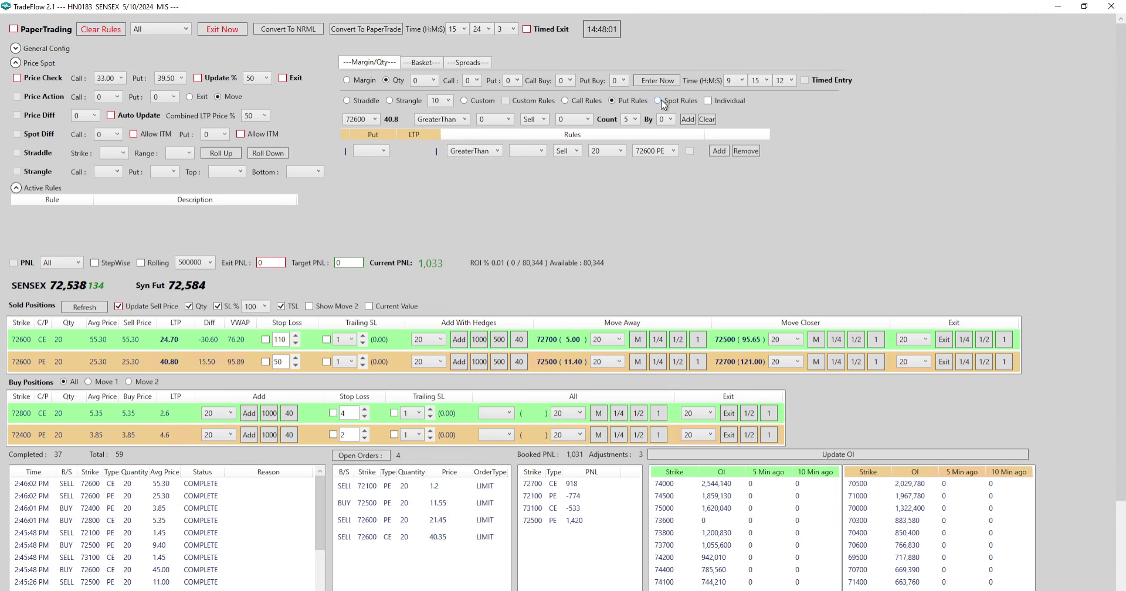
click(659, 100)
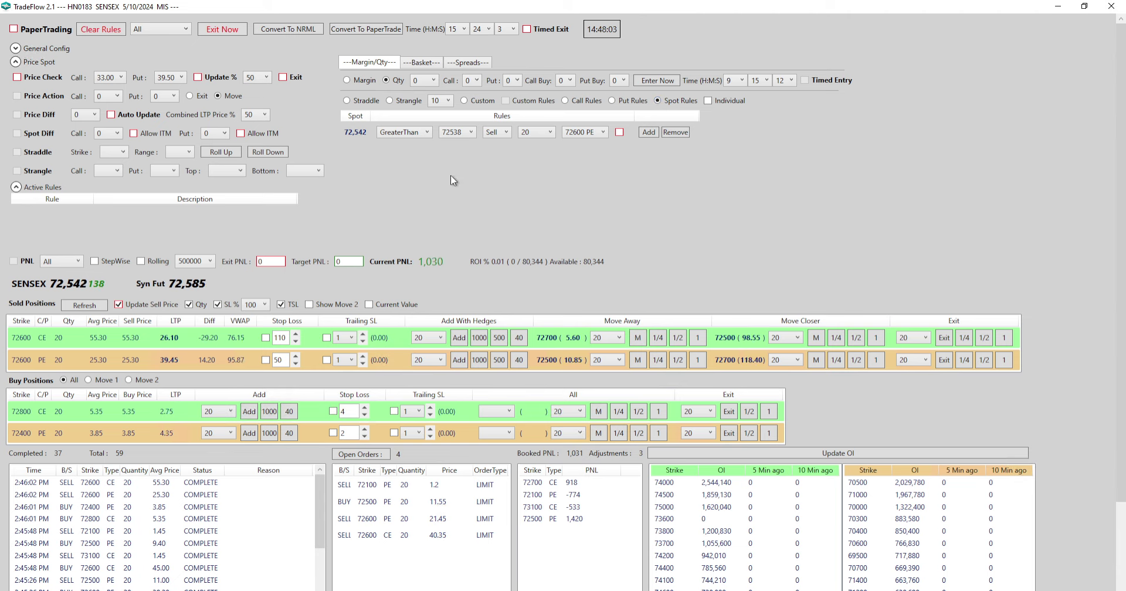
click(468, 135)
key(End)
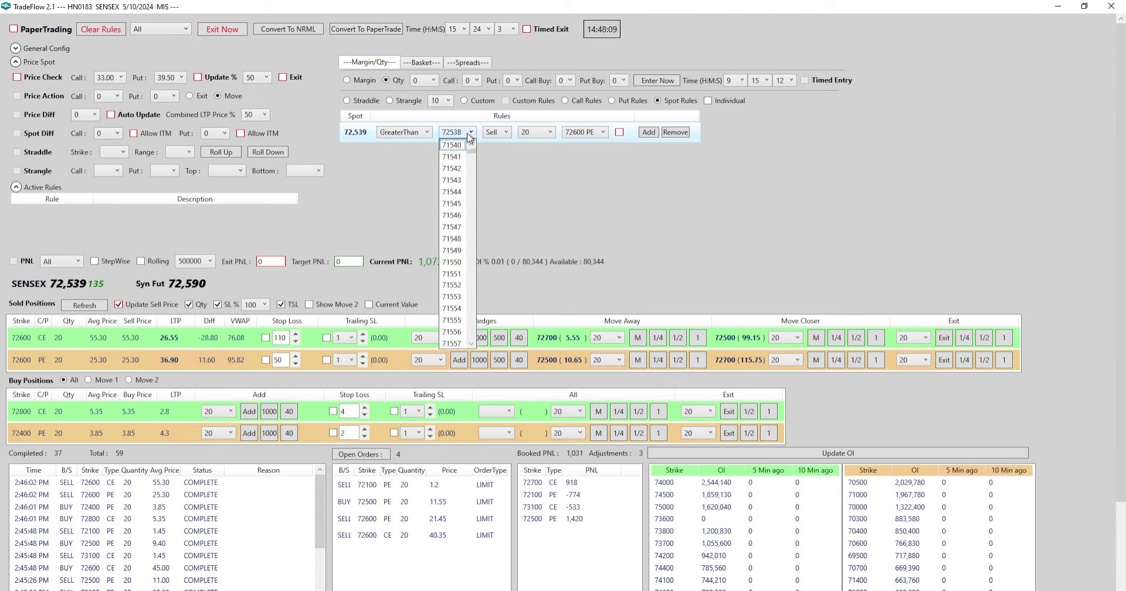
key(Return)
click(497, 132)
click(496, 167)
click(541, 132)
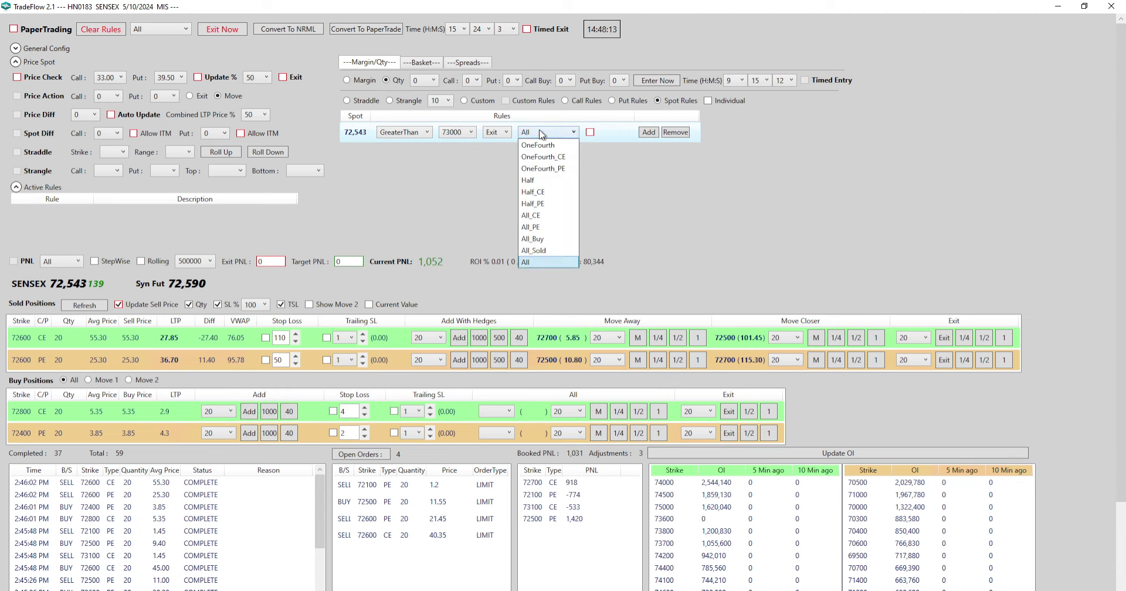
click(566, 216)
click(590, 132)
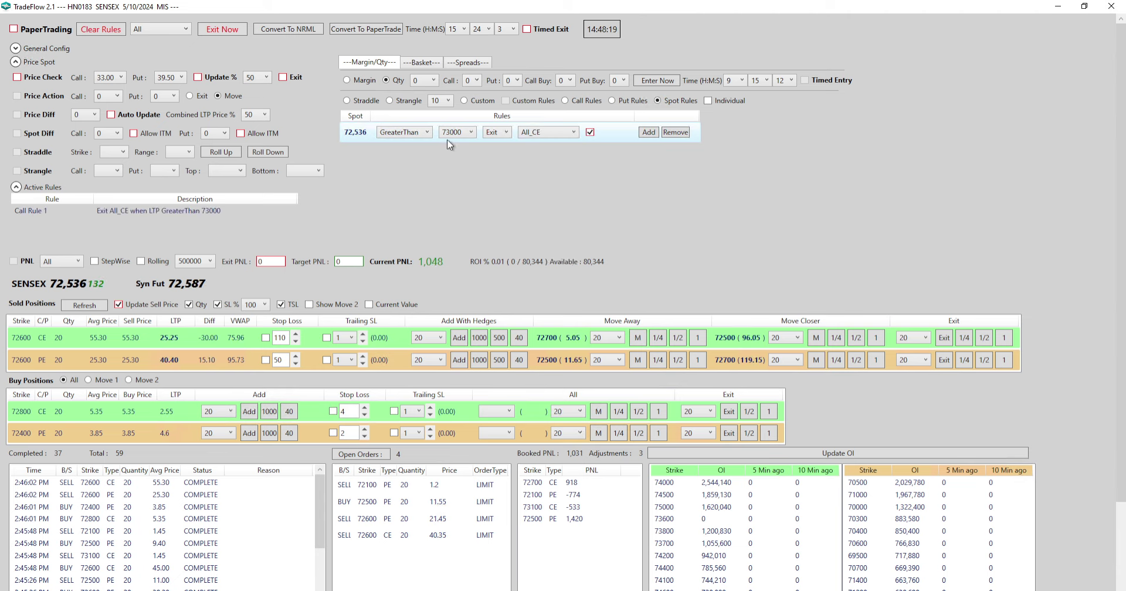
- Add and activate a second spot rule that exits All_PE when SENSEX spot is LessThan 72000
click(649, 132)
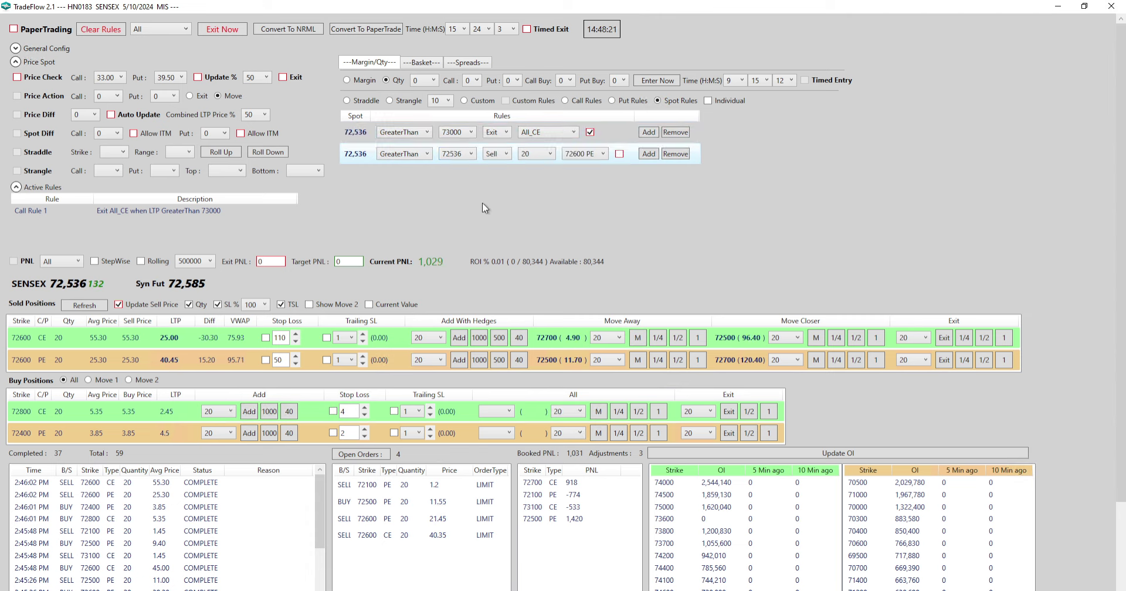
click(427, 154)
click(399, 177)
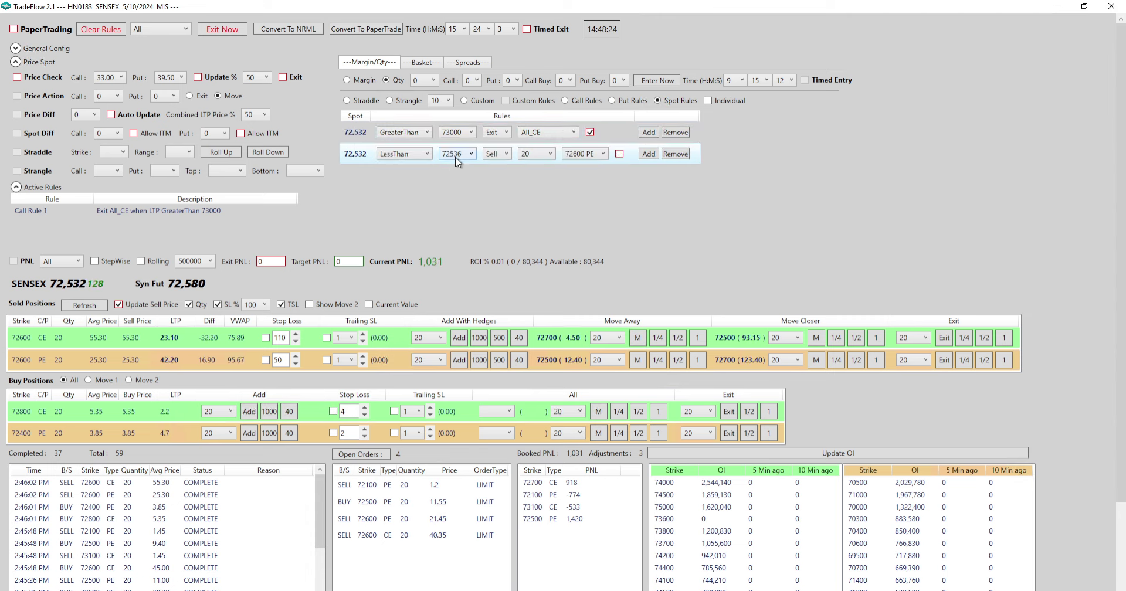
click(456, 156)
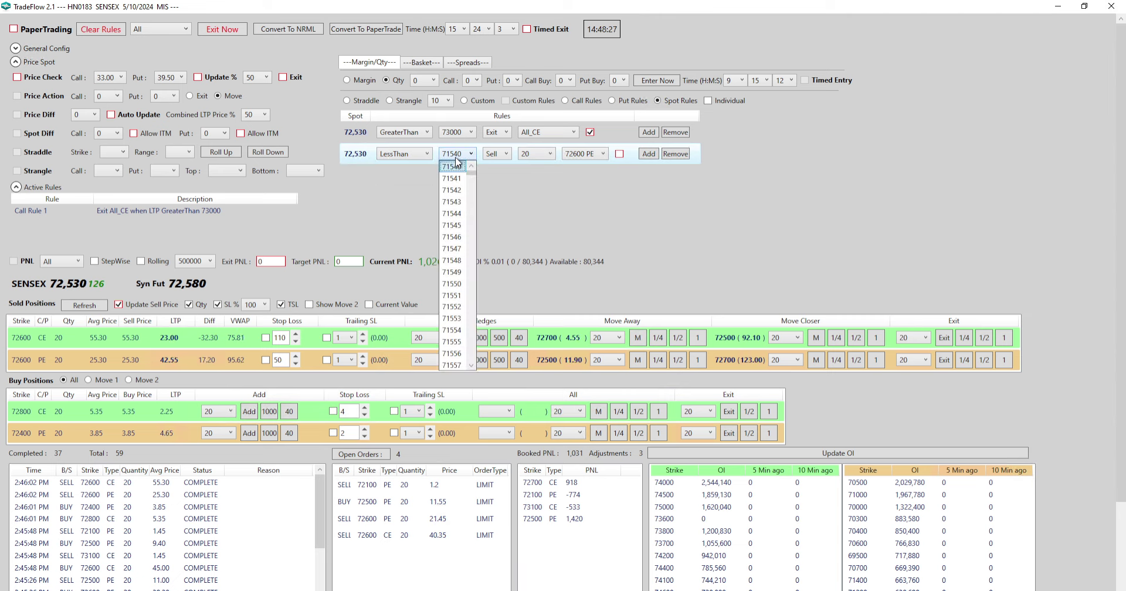
text(72000)
click(484, 155)
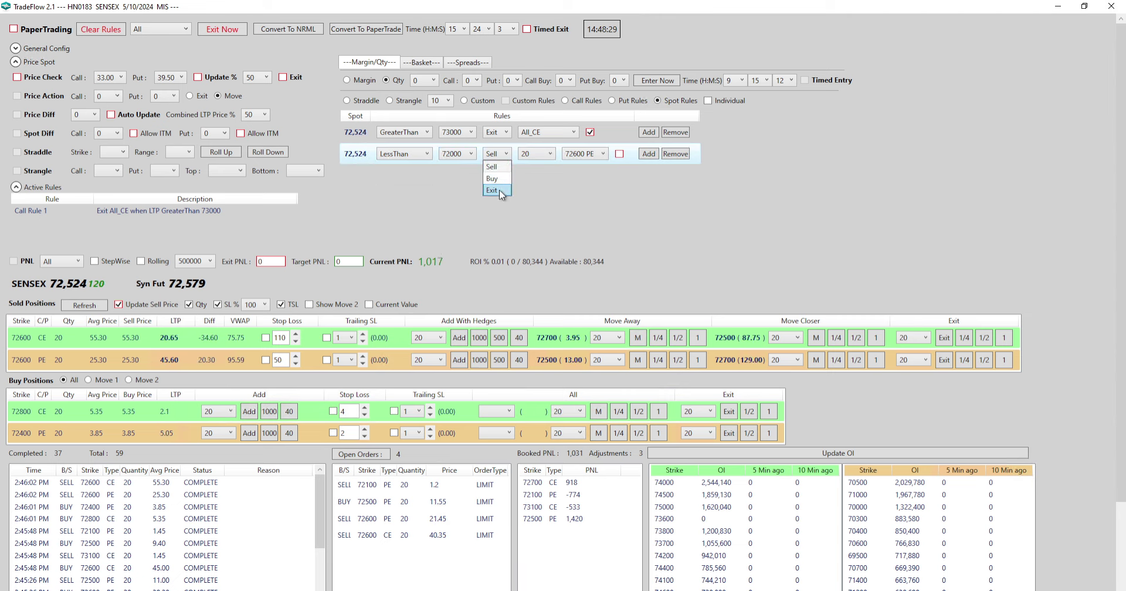
click(499, 189)
click(545, 154)
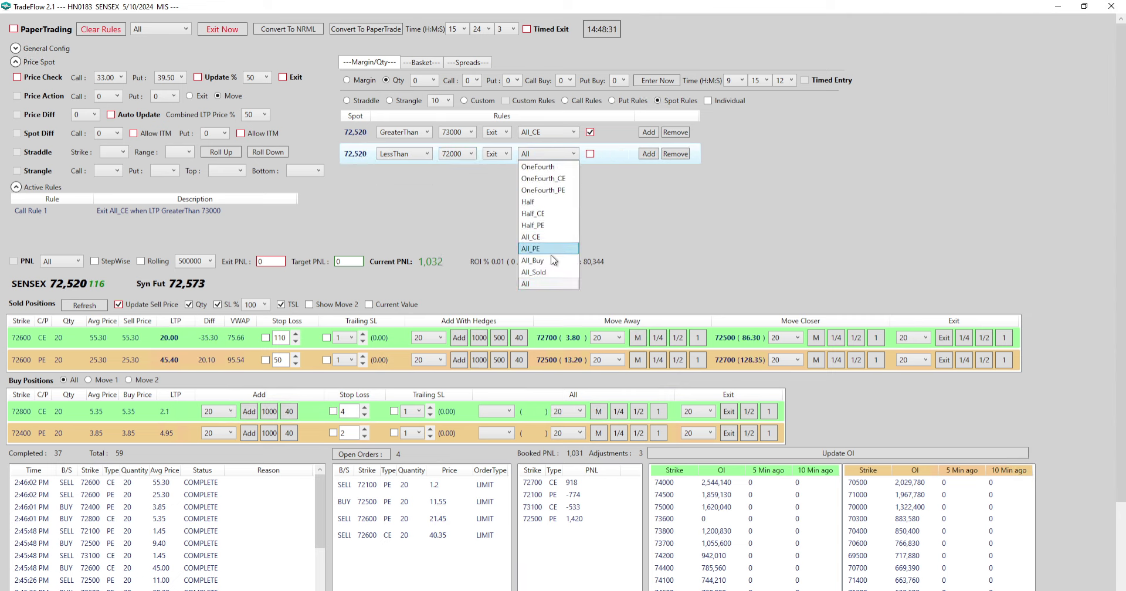
click(533, 248)
click(590, 154)
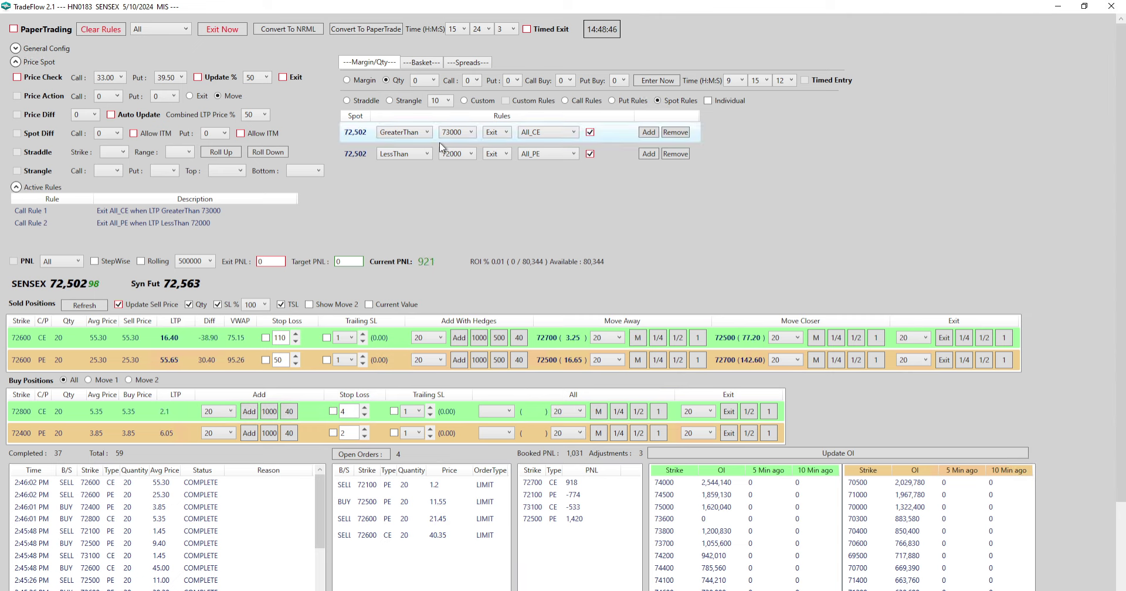
- Look through the exit scopes of the 73000 spot rule without changing it, and deactivate both spot rules
click(573, 133)
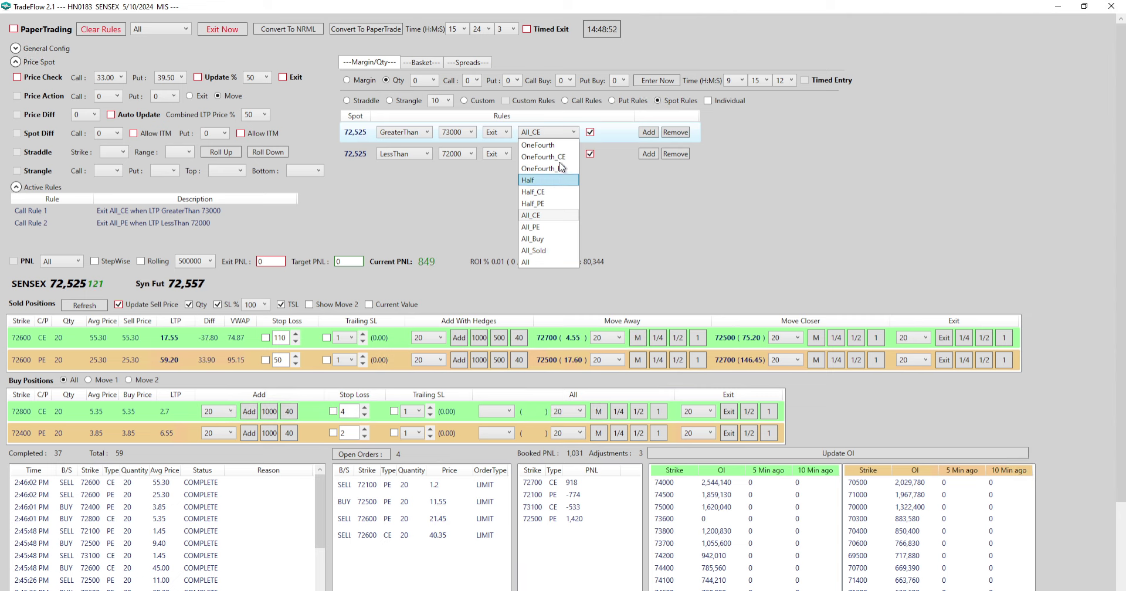
click(708, 234)
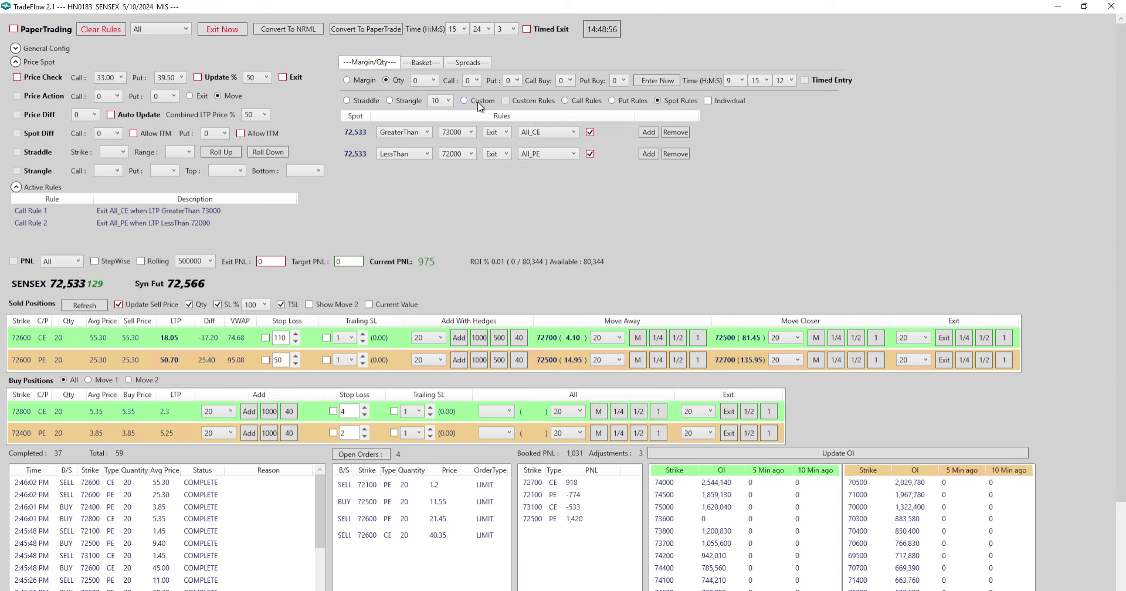
click(590, 132)
click(590, 153)
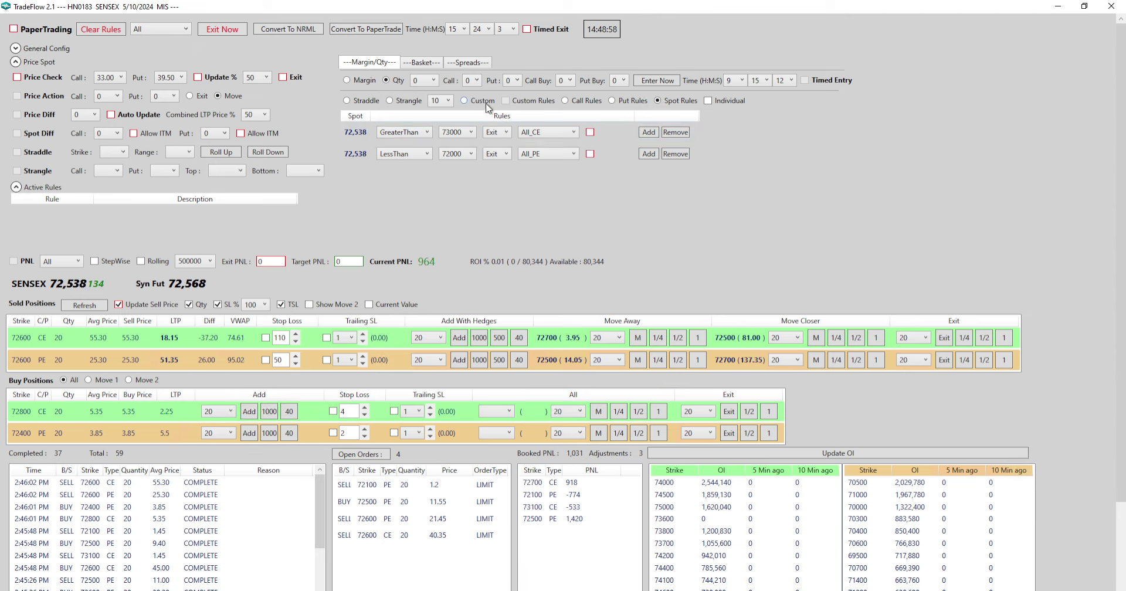
- Create a custom rule on the 72500 call and put that exits All when their combined price is GreaterThan 120.00
click(485, 101)
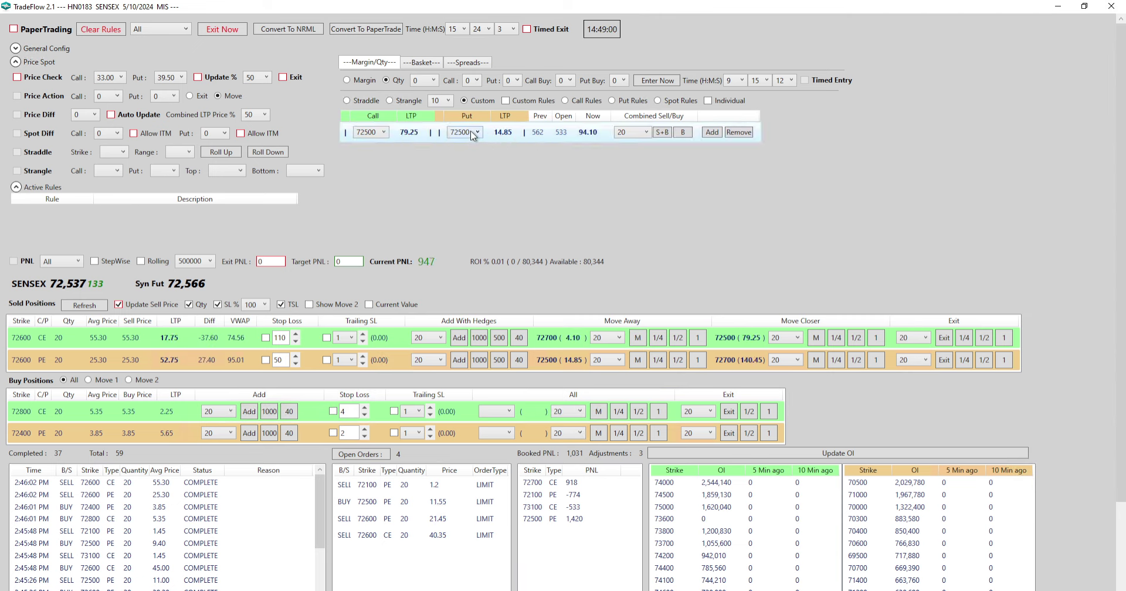
click(531, 102)
click(692, 132)
click(695, 321)
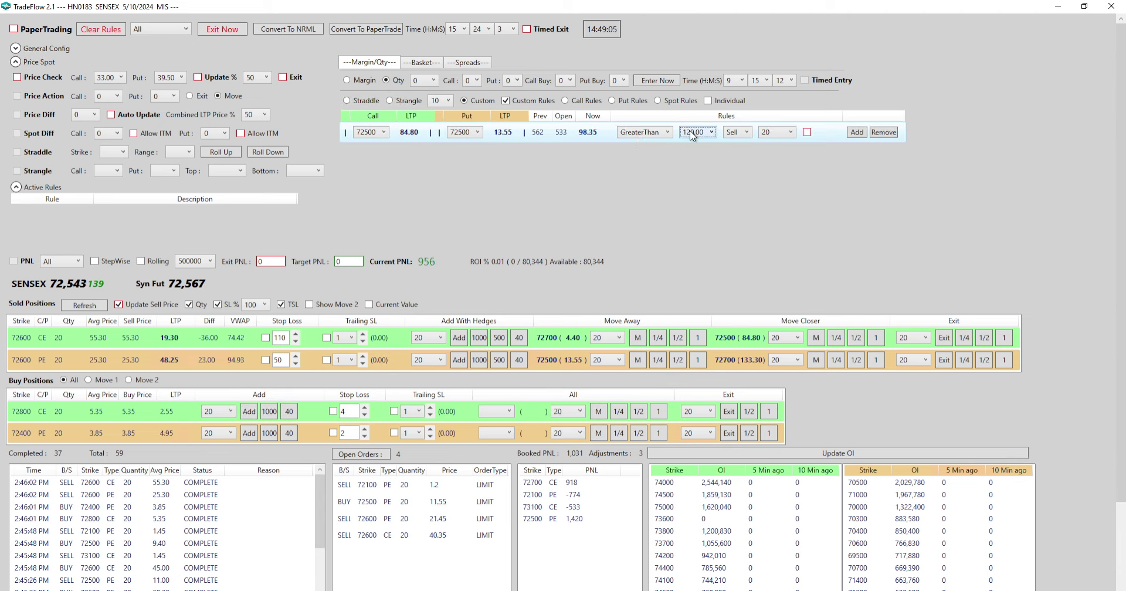
click(744, 133)
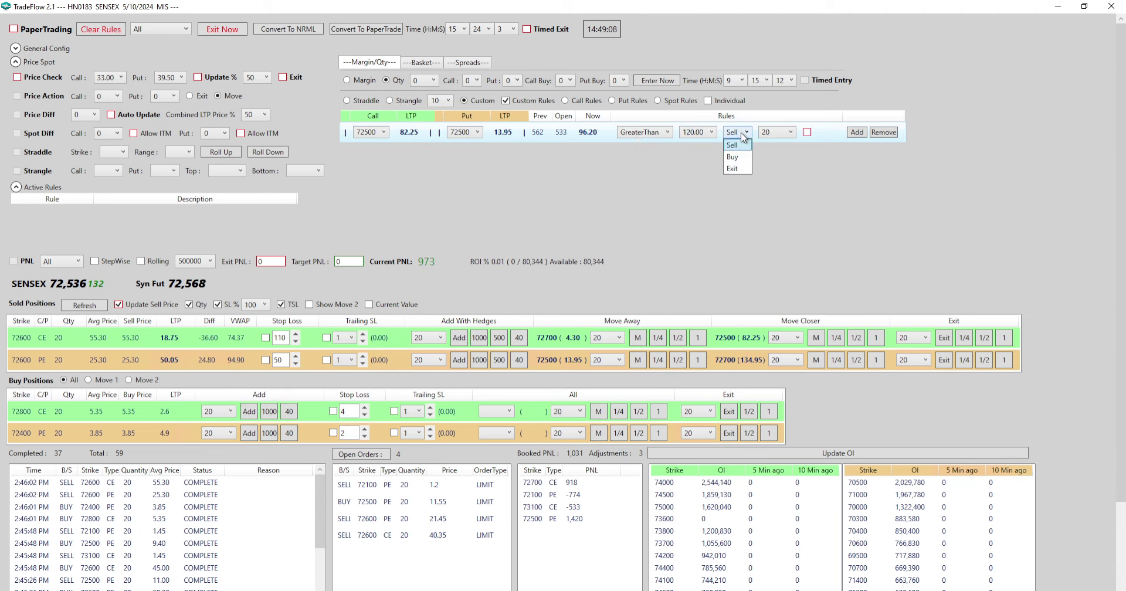
click(741, 169)
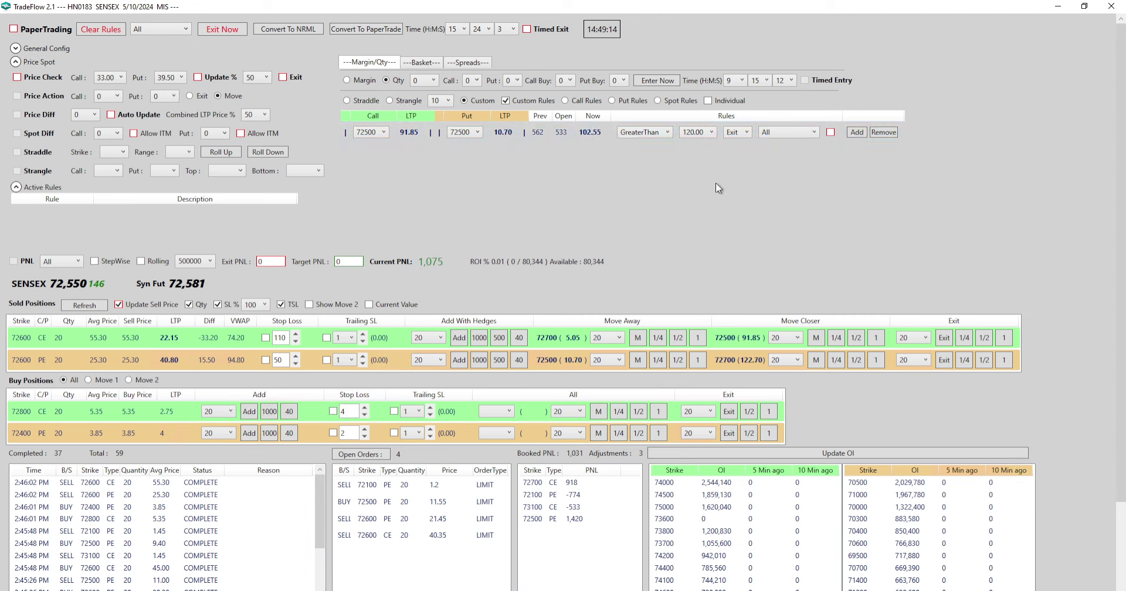
click(772, 134)
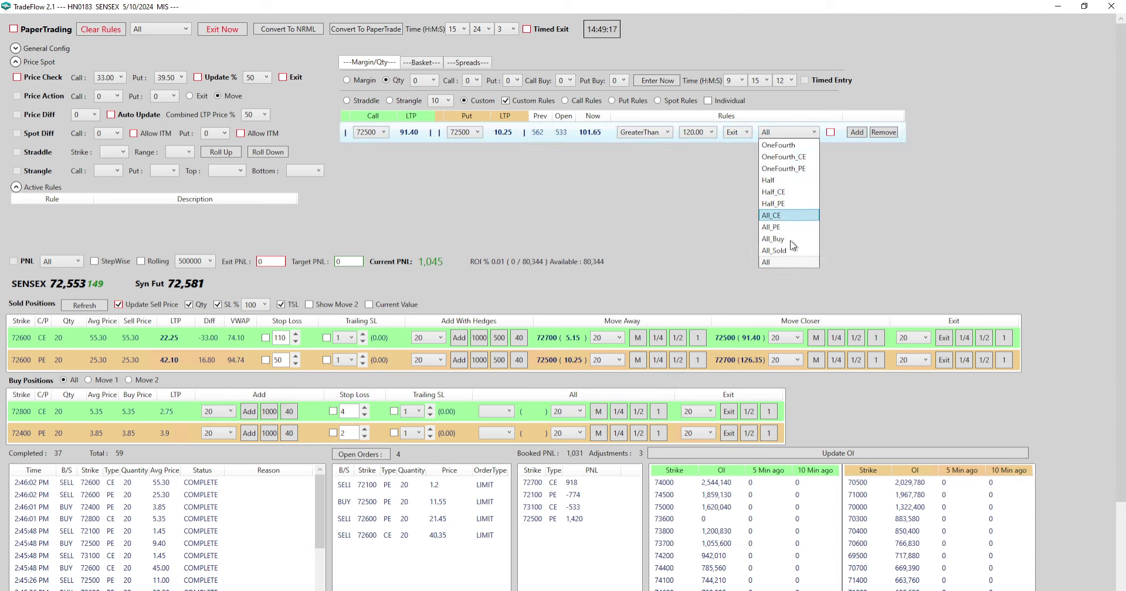
click(879, 183)
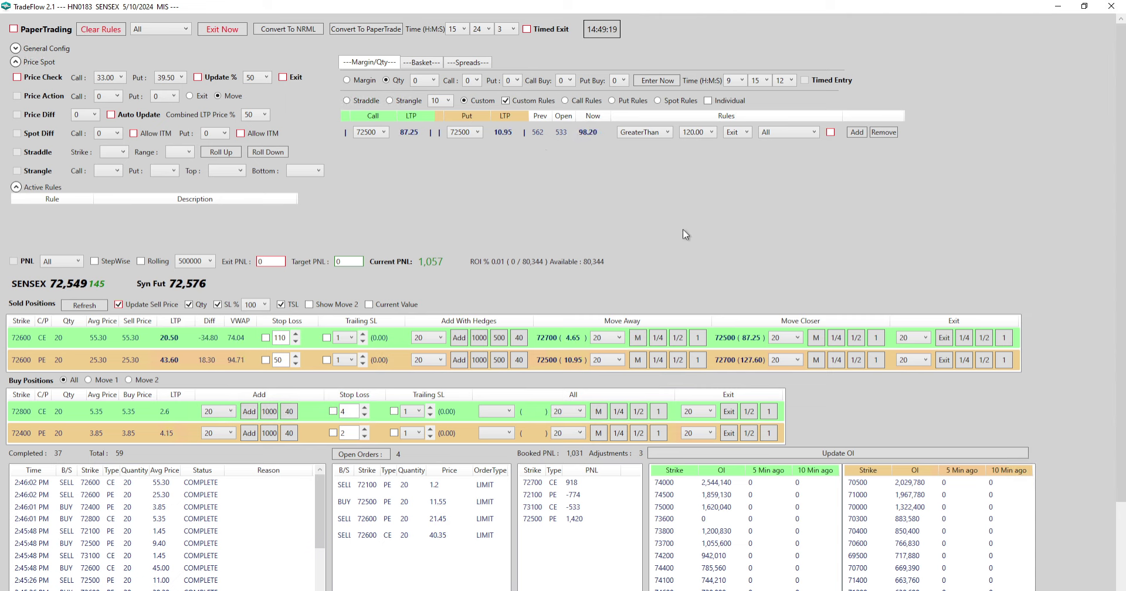
- Change the 73000 spot rule's action to Buy a quantity of 20 of the 74500 CE
click(658, 101)
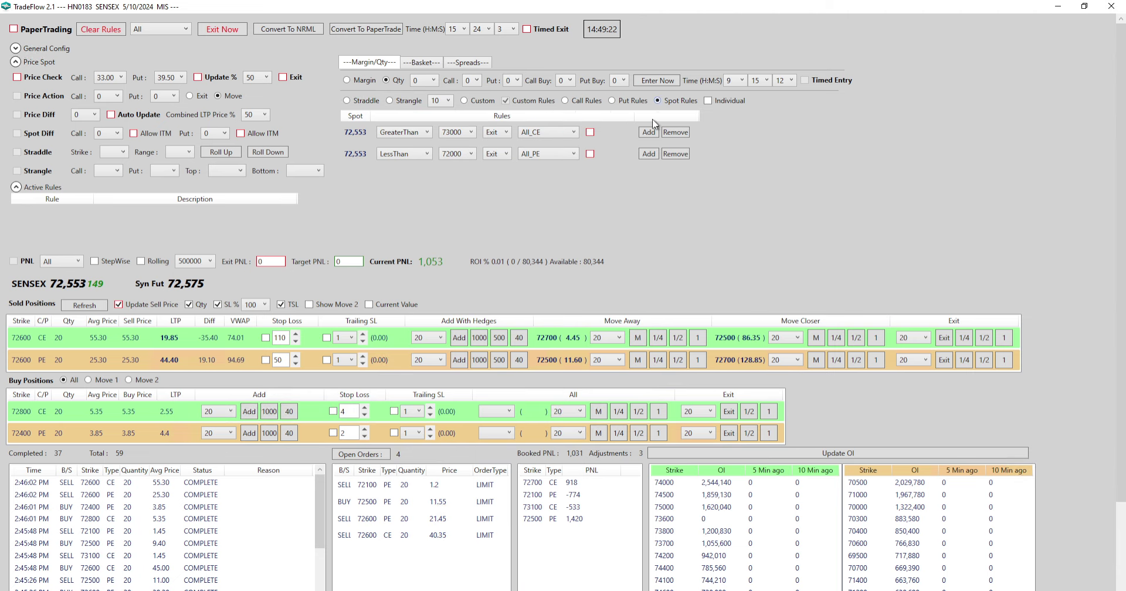
click(453, 134)
click(487, 133)
click(492, 133)
click(498, 156)
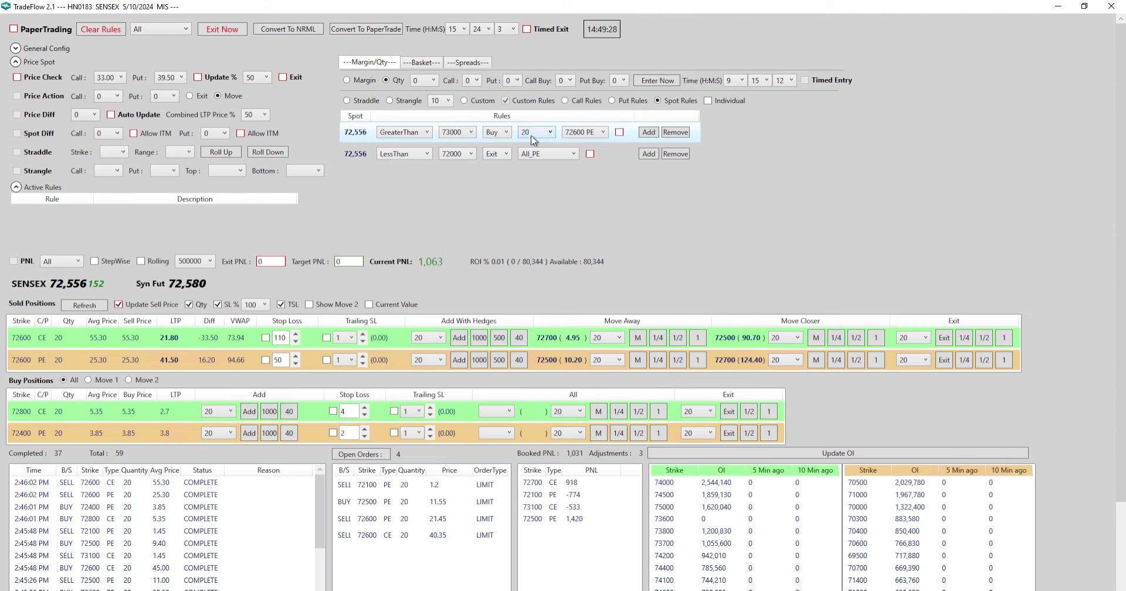
click(595, 134)
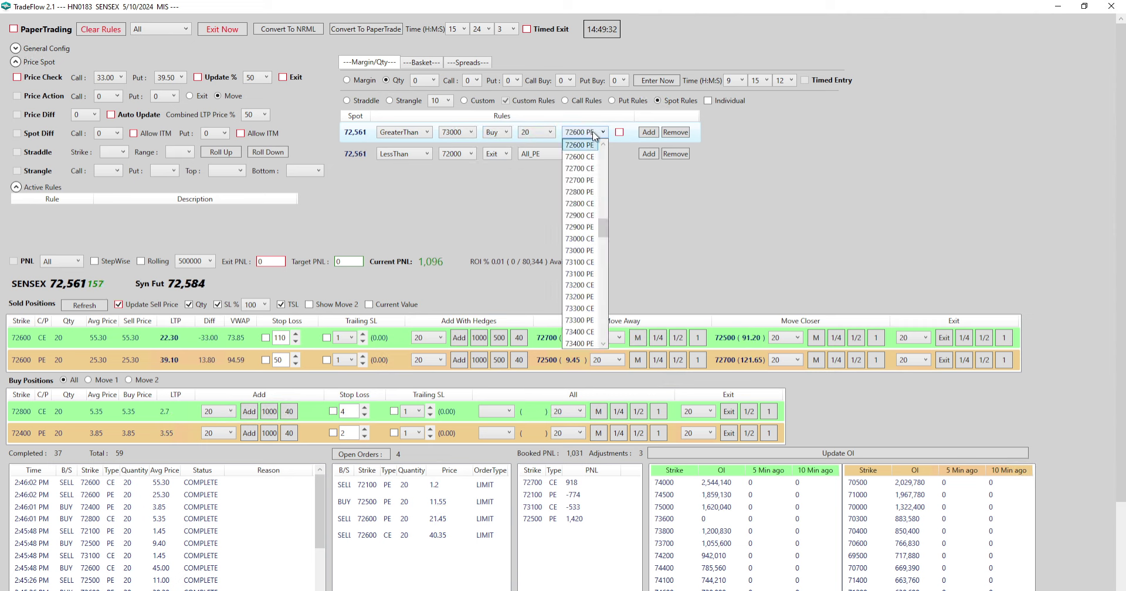
scroll(590, 240, down, 7)
click(589, 240)
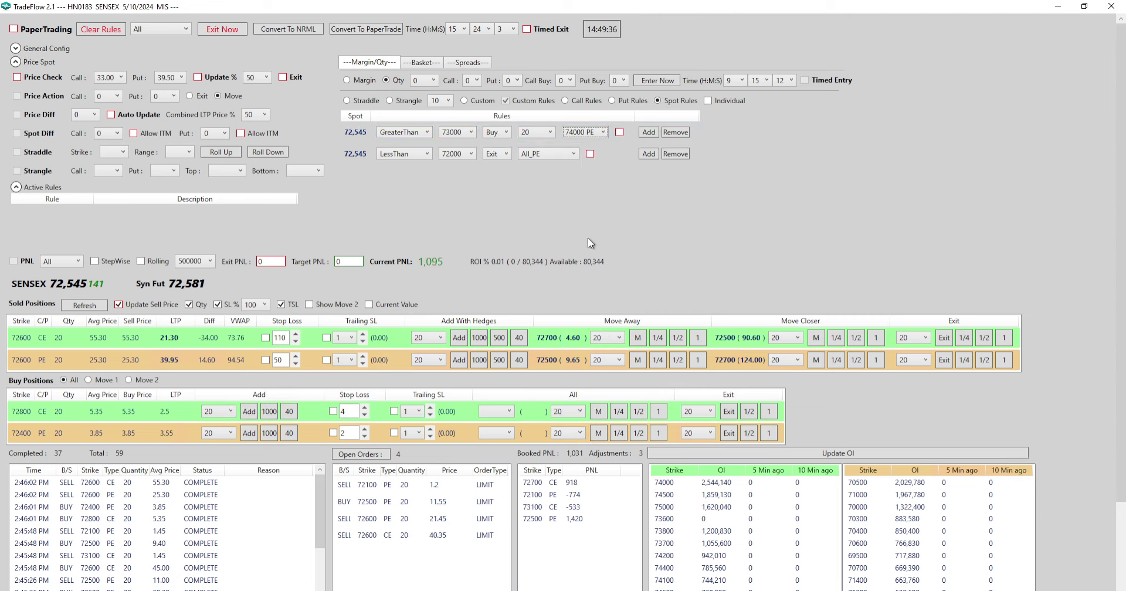
scroll(579, 132, down, 3)
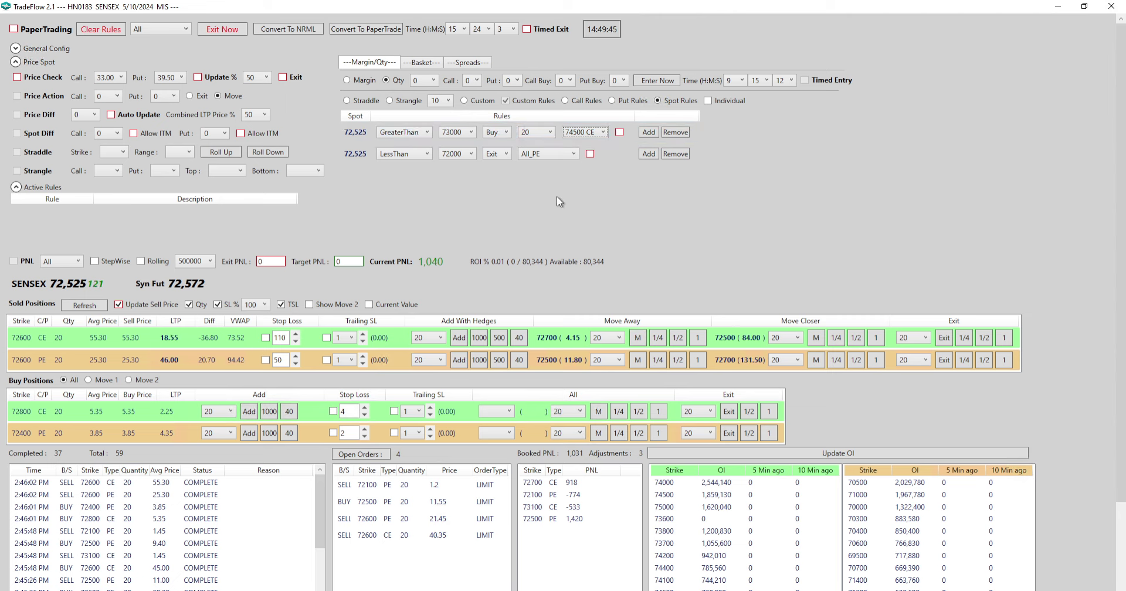
- Open the basket order form and add one extra sell leg and one extra buy leg on the call side
click(424, 62)
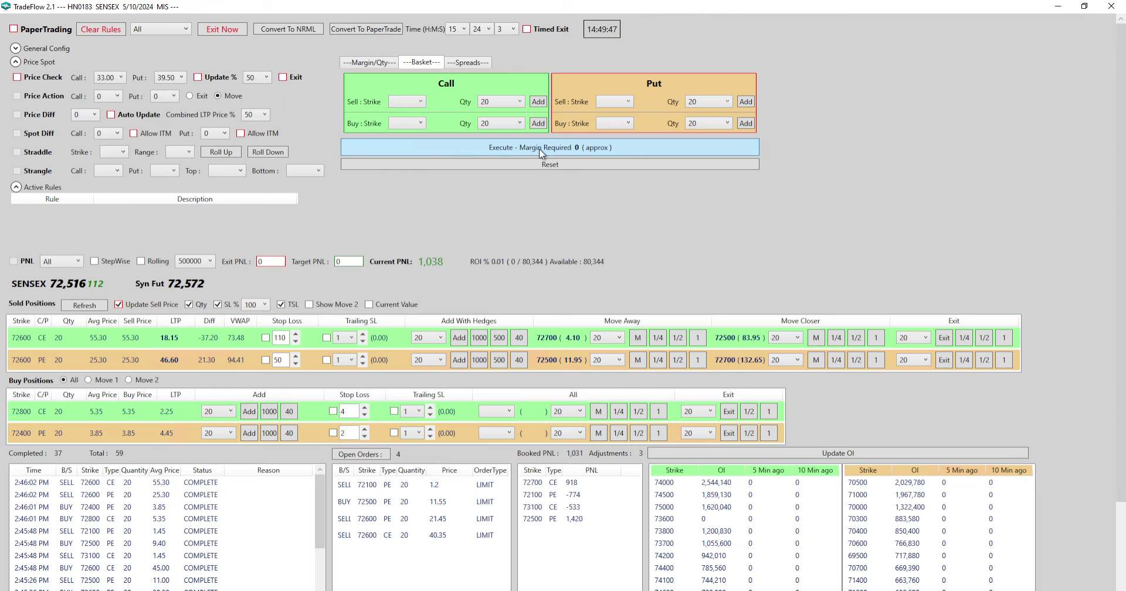
click(538, 102)
click(538, 142)
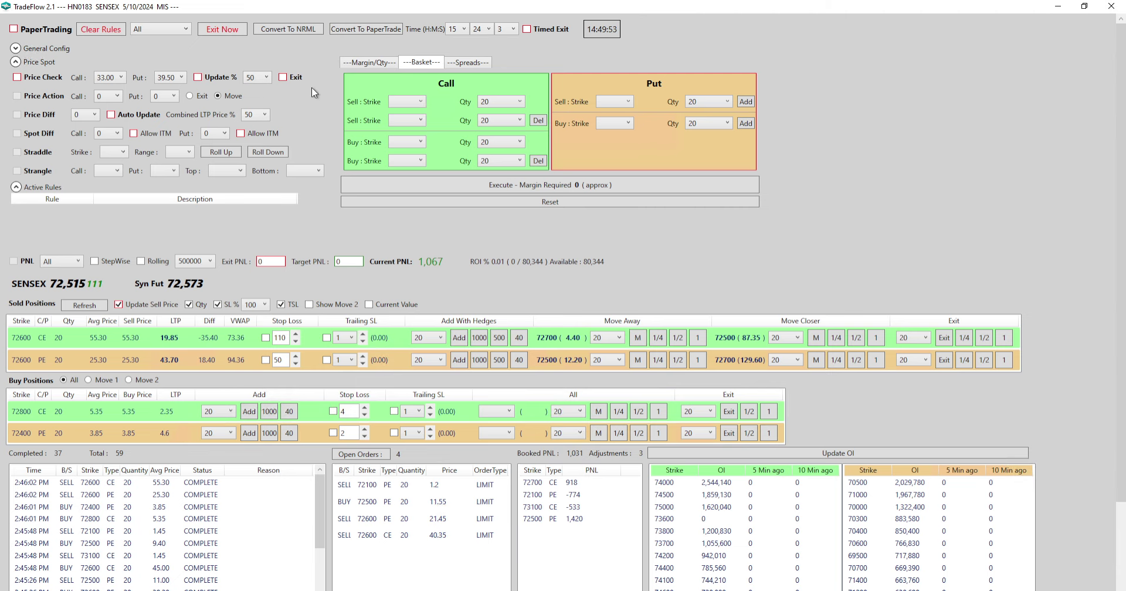
- Set the default quantity to 90 in the general configuration and bring up the call spreads
click(15, 48)
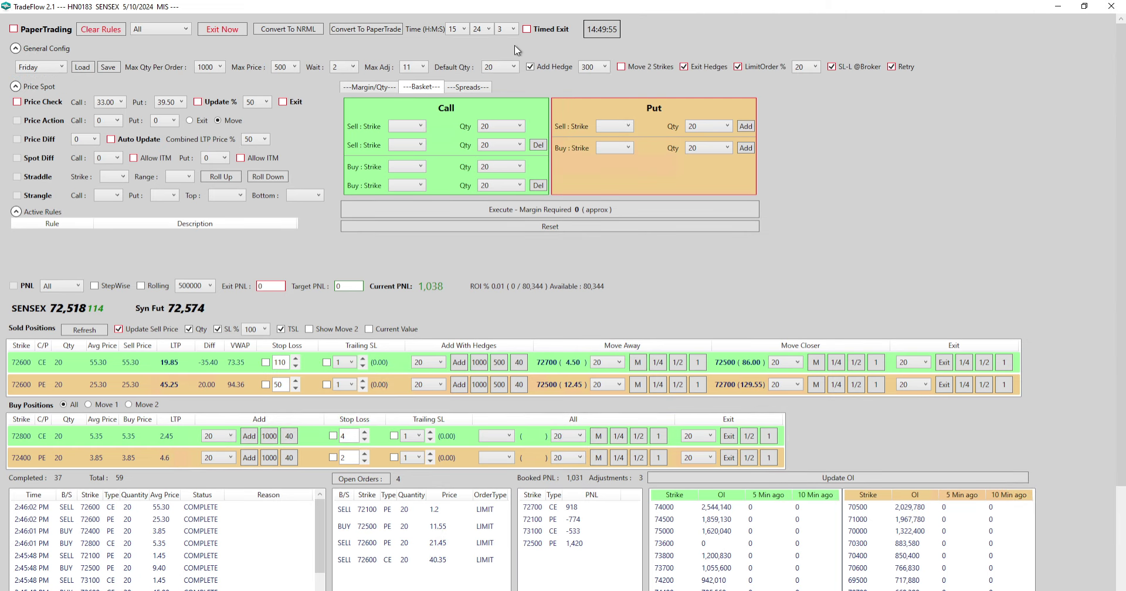
click(514, 67)
click(508, 168)
click(475, 88)
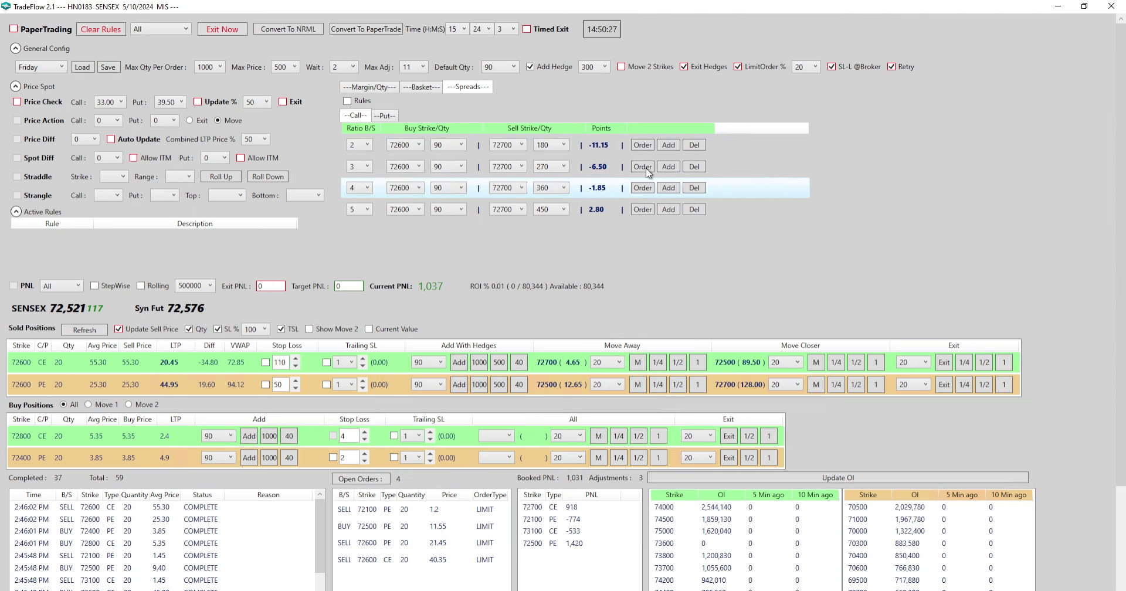
- Give the ratio 2 call spread a rule entry of 4.00 and an SL of 7.00, and hide the spread rules
click(347, 101)
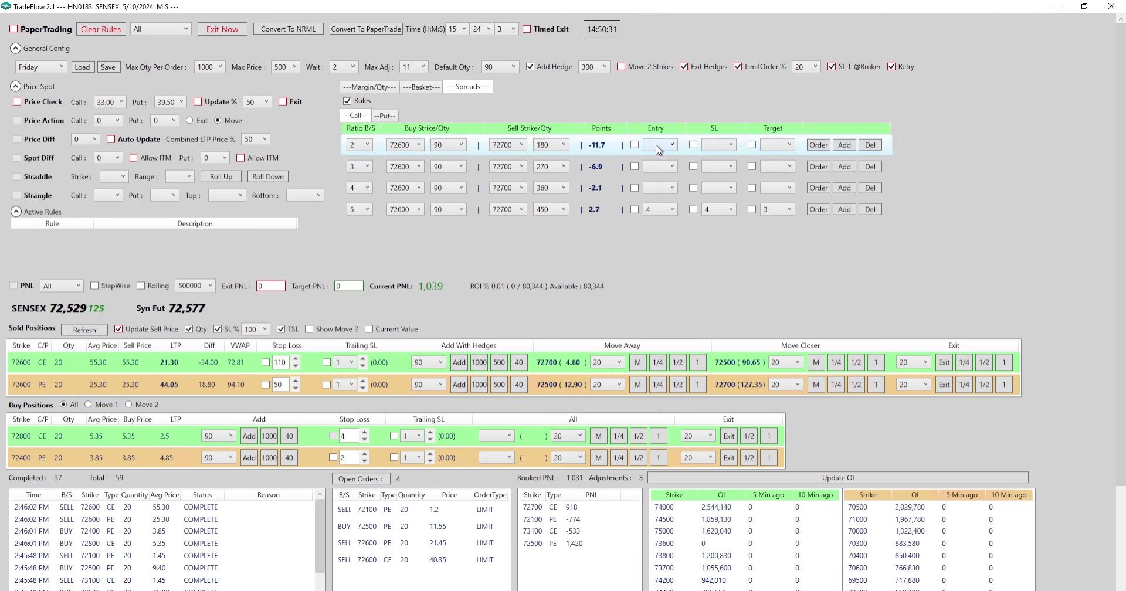
click(658, 149)
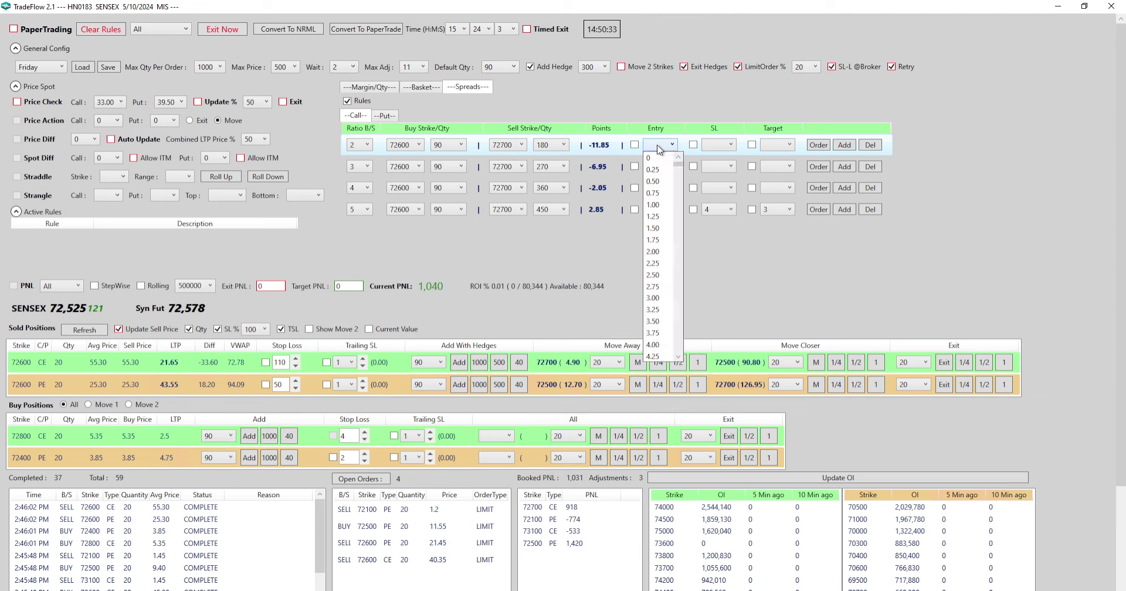
scroll(660, 245, down, 3)
click(660, 246)
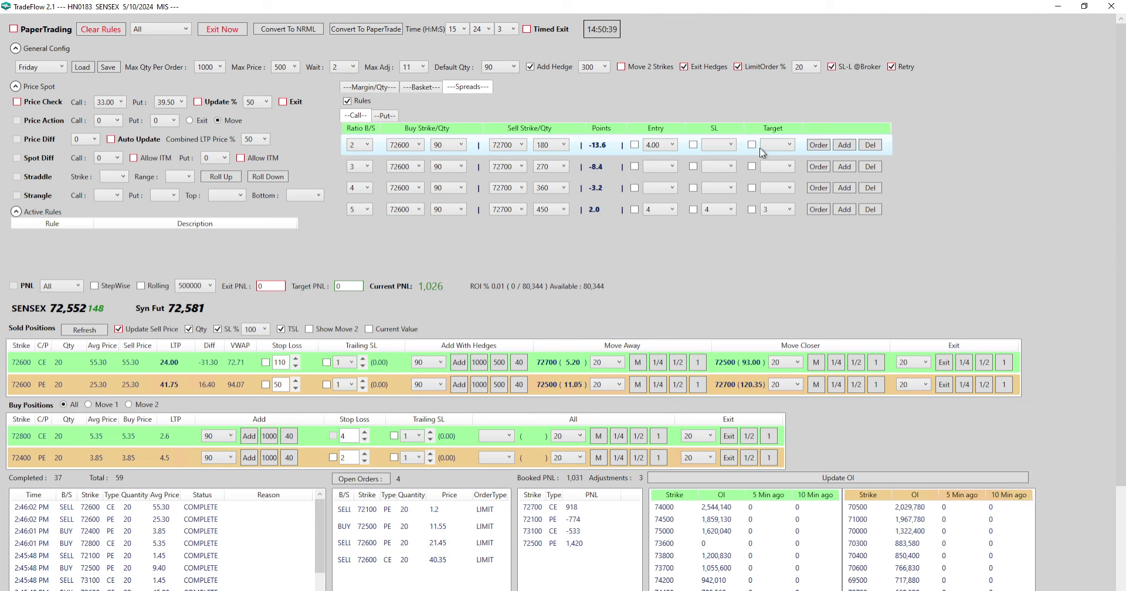
click(727, 144)
scroll(725, 305, down, 5)
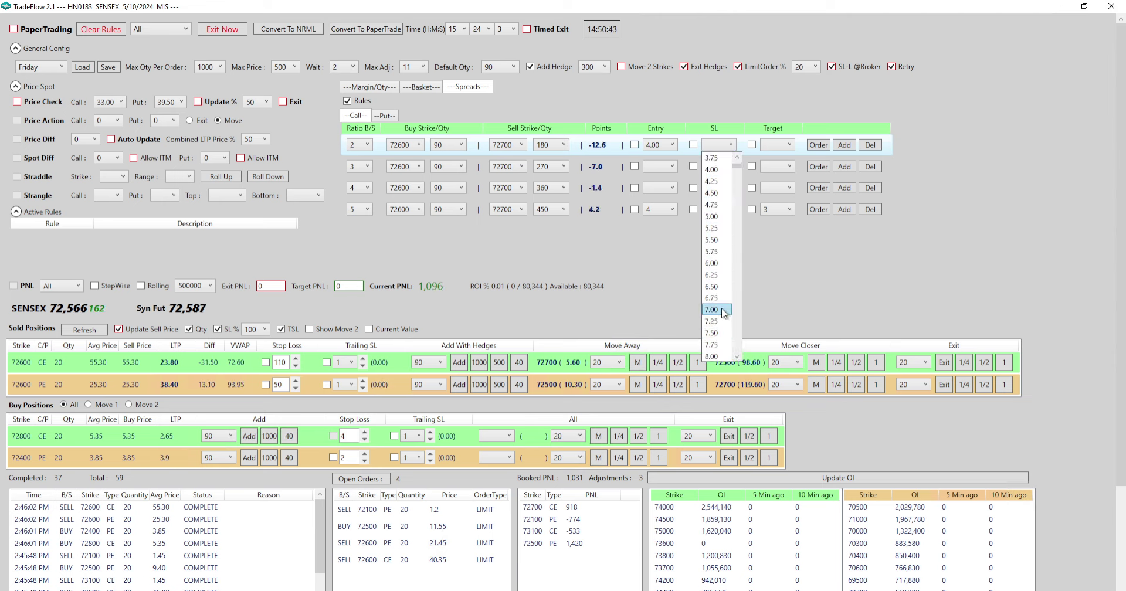
click(723, 311)
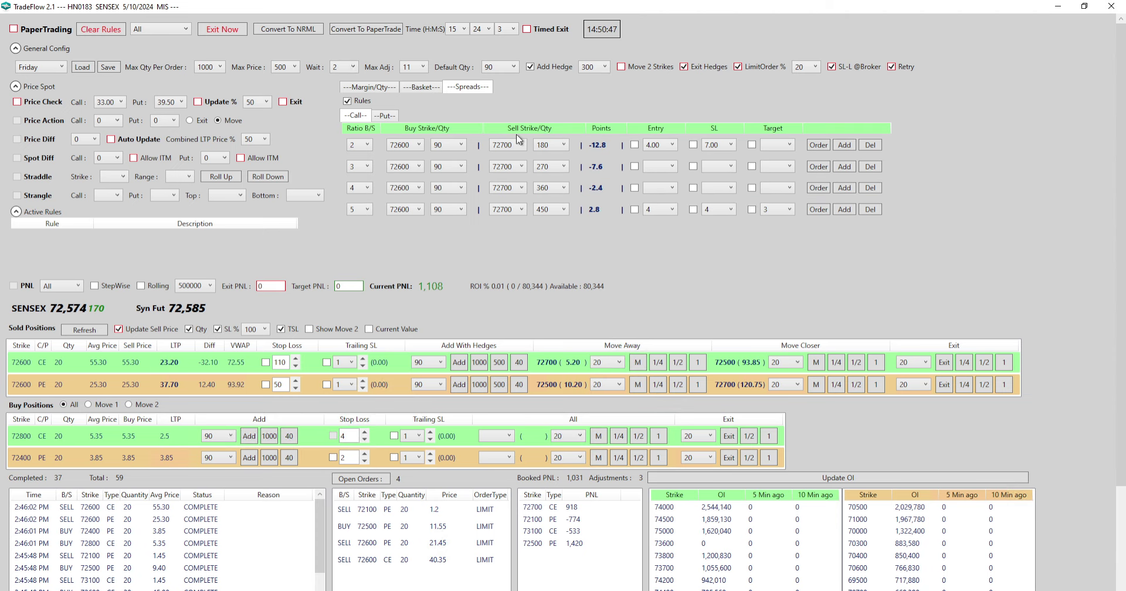
click(347, 100)
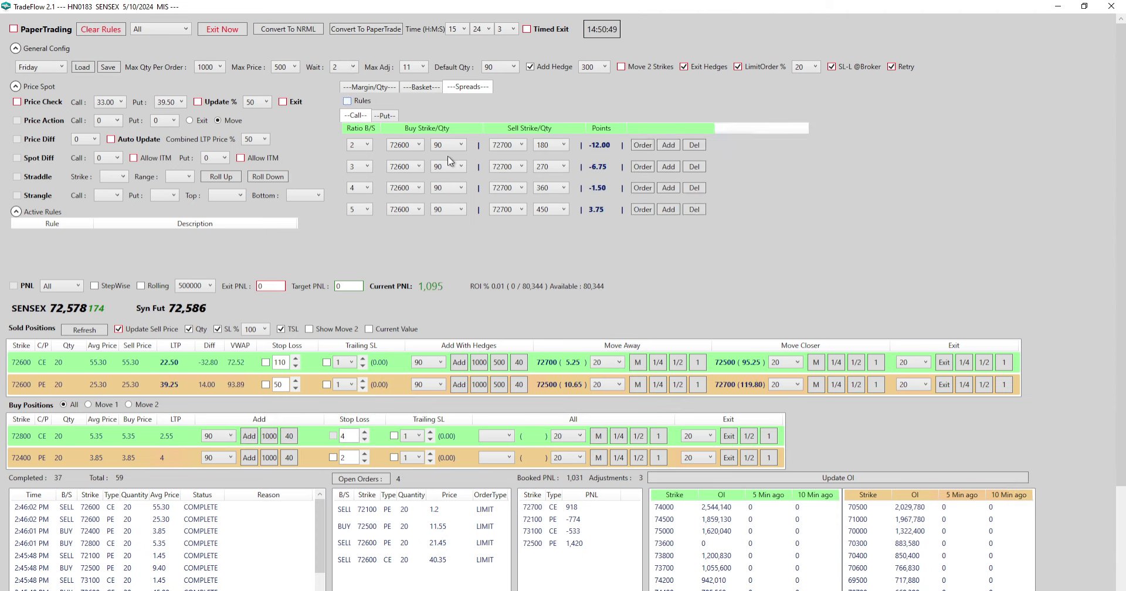
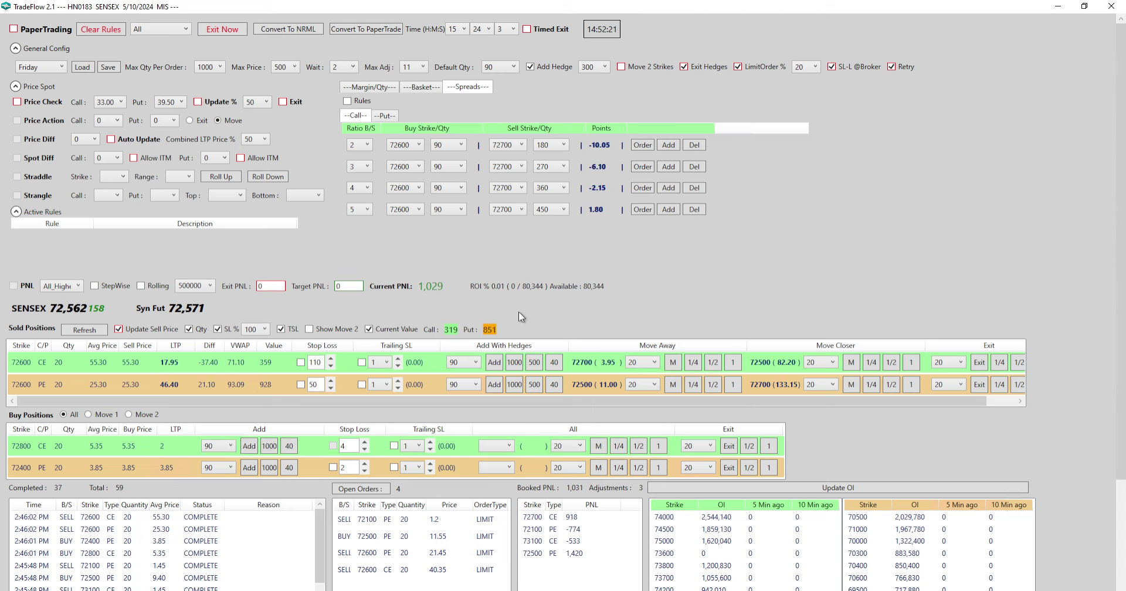
- Look through the PNL exit scopes without changing the selection, and hide the current values of the sold positions
click(77, 288)
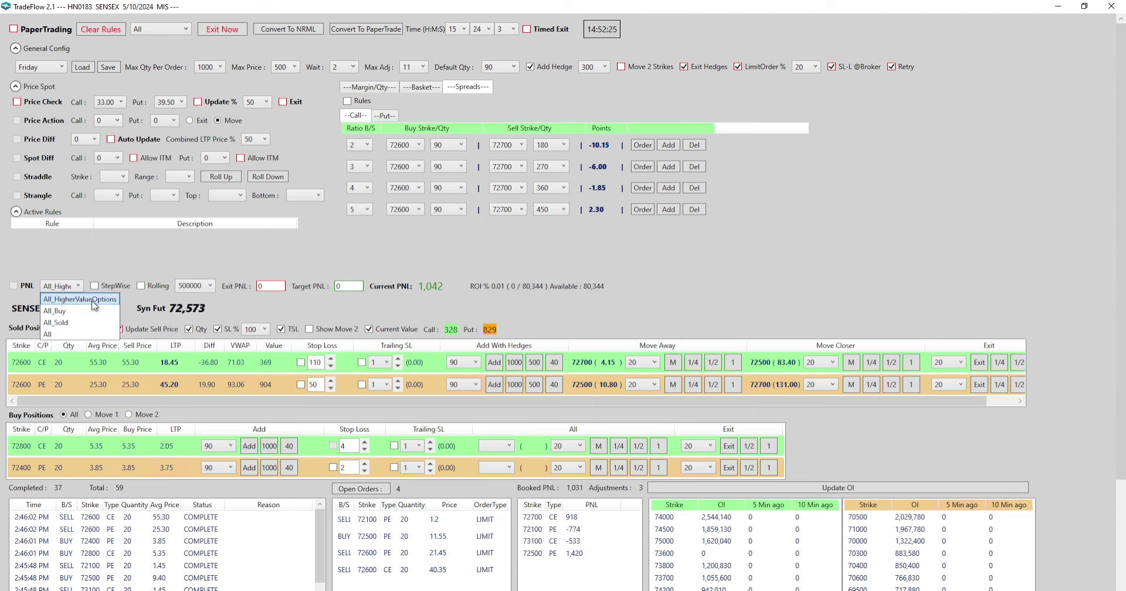
click(18, 287)
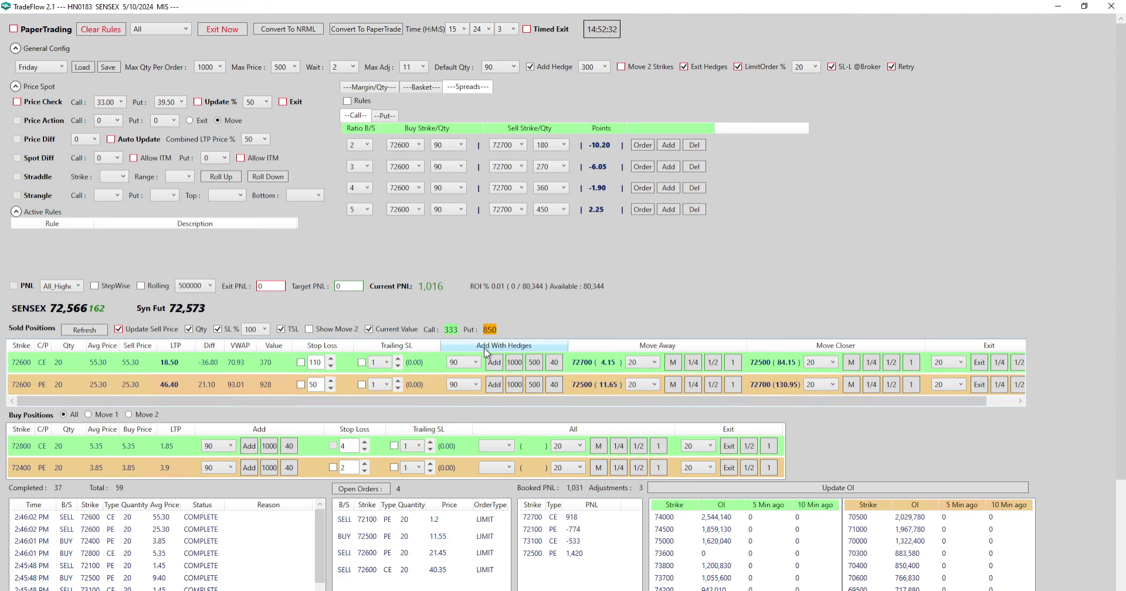
click(392, 330)
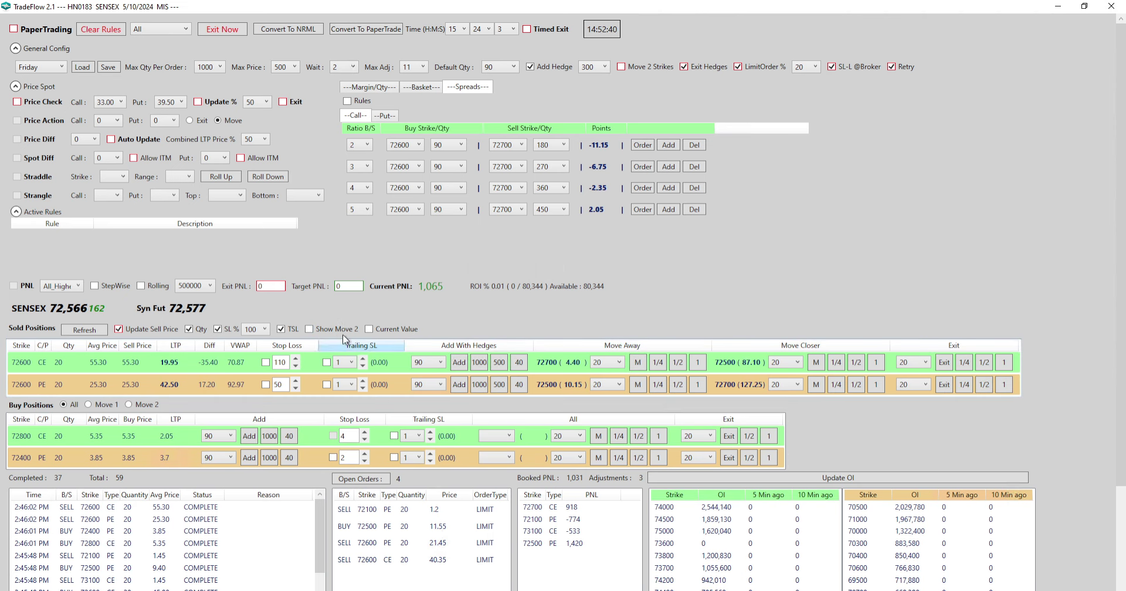
click(336, 328)
click(337, 328)
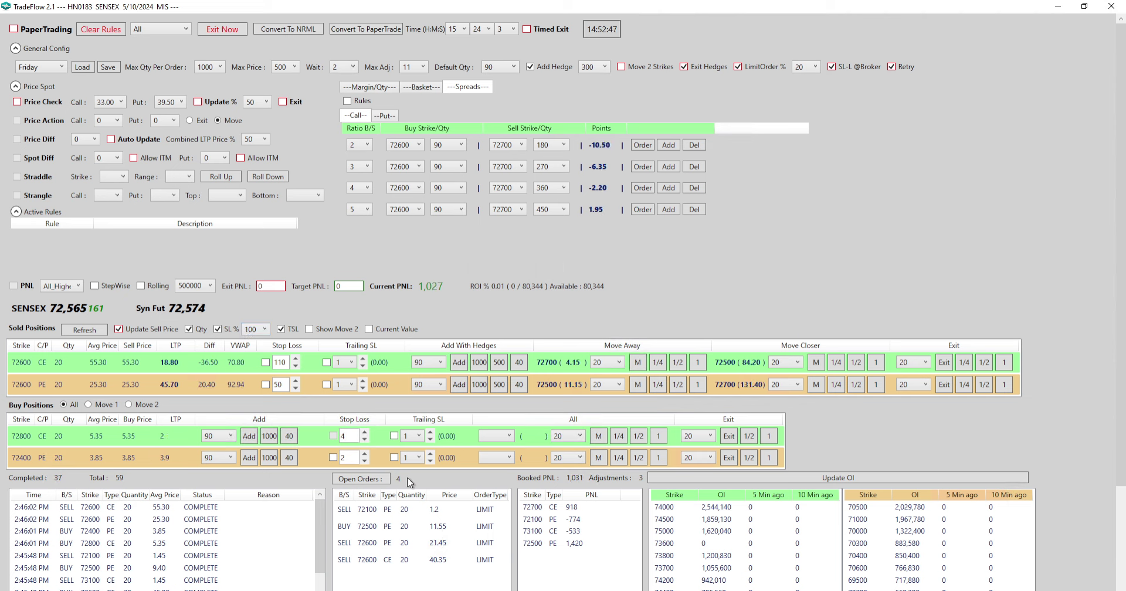
- Refresh the open orders and activate a stop-loss of 80 on both the sold 72600 call and put
click(382, 480)
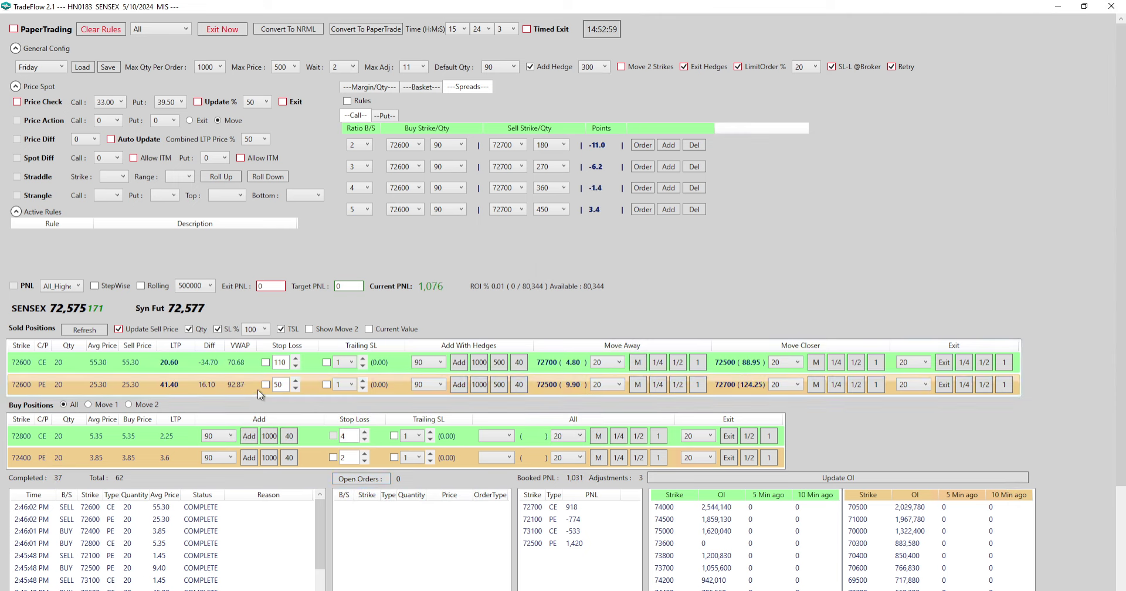
double_click(277, 385)
text(80)
double_click(279, 362)
text(80)
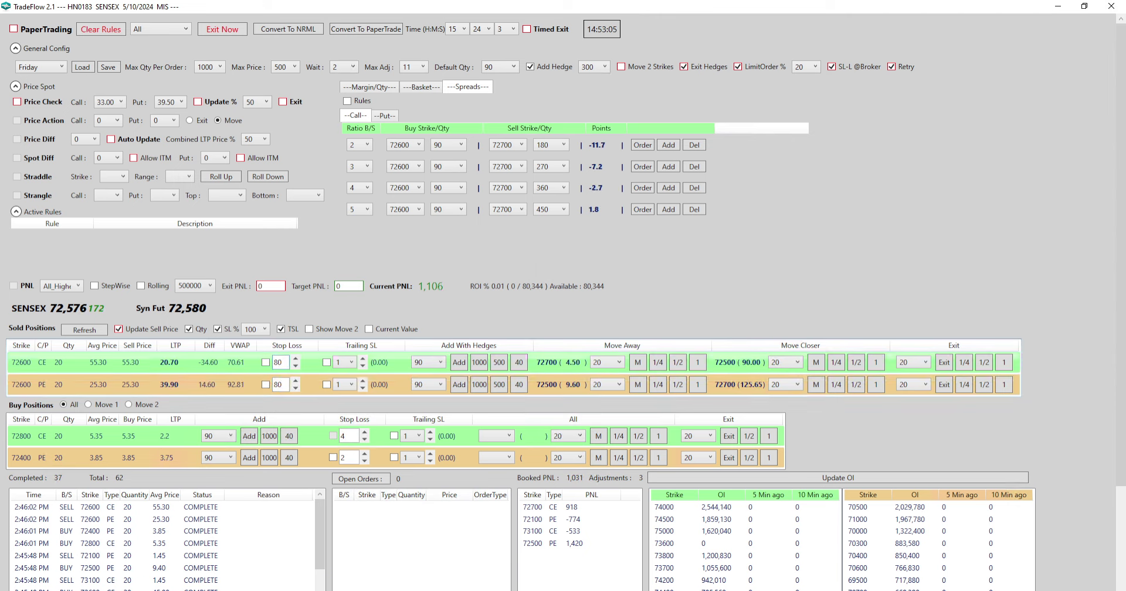
click(265, 363)
click(268, 385)
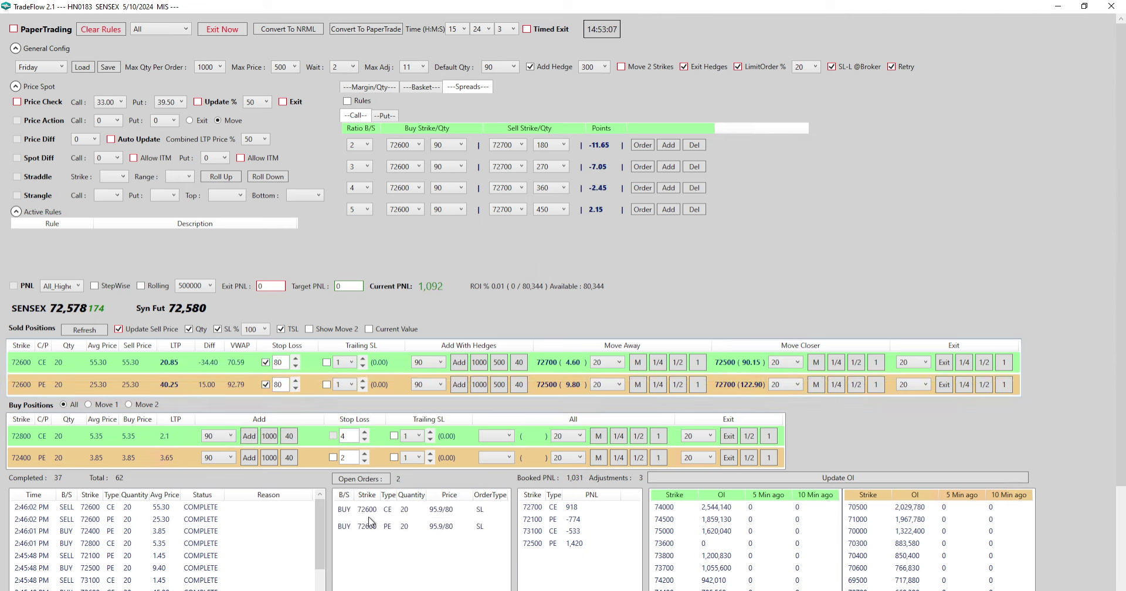
- Activate the trailing stop-loss of 1 on both sold 72600 positions and refresh the ROI figures
click(326, 384)
click(327, 362)
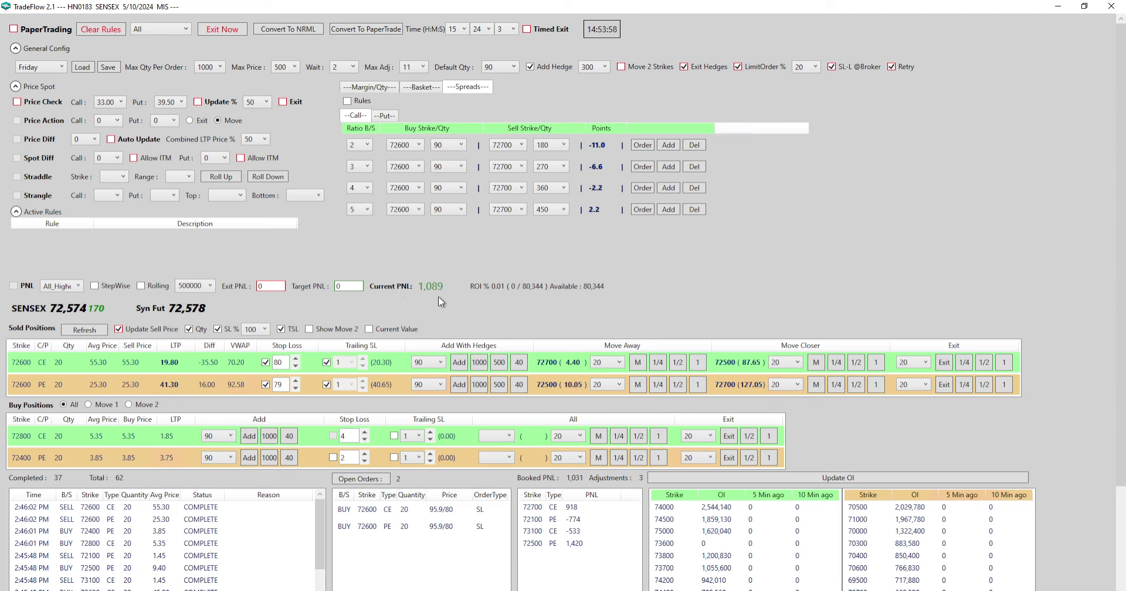
click(525, 286)
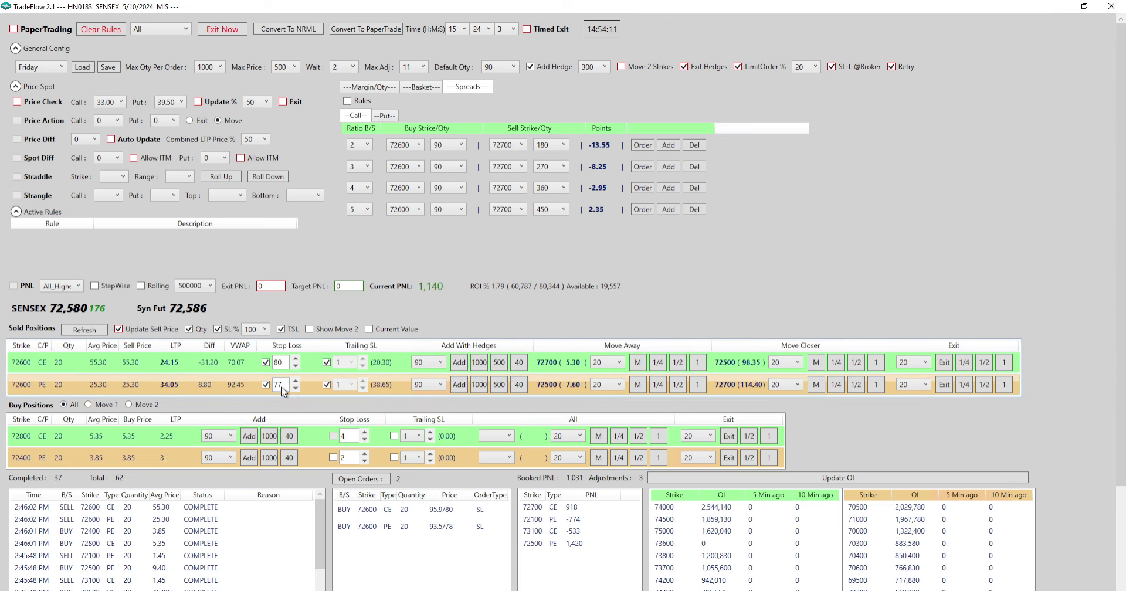
- Compare the trailed stop-losses with the open trigger orders on Zerodha Kite's Orders page, and return to TradeFlow
scroll(285, 390, down, 1)
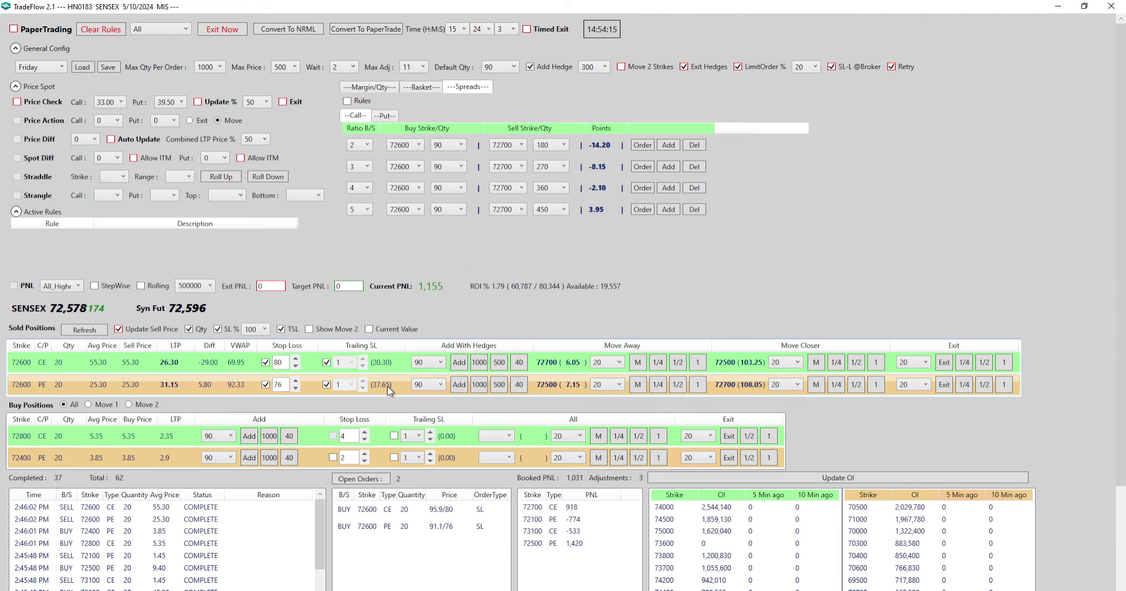
scroll(287, 387, down, 1)
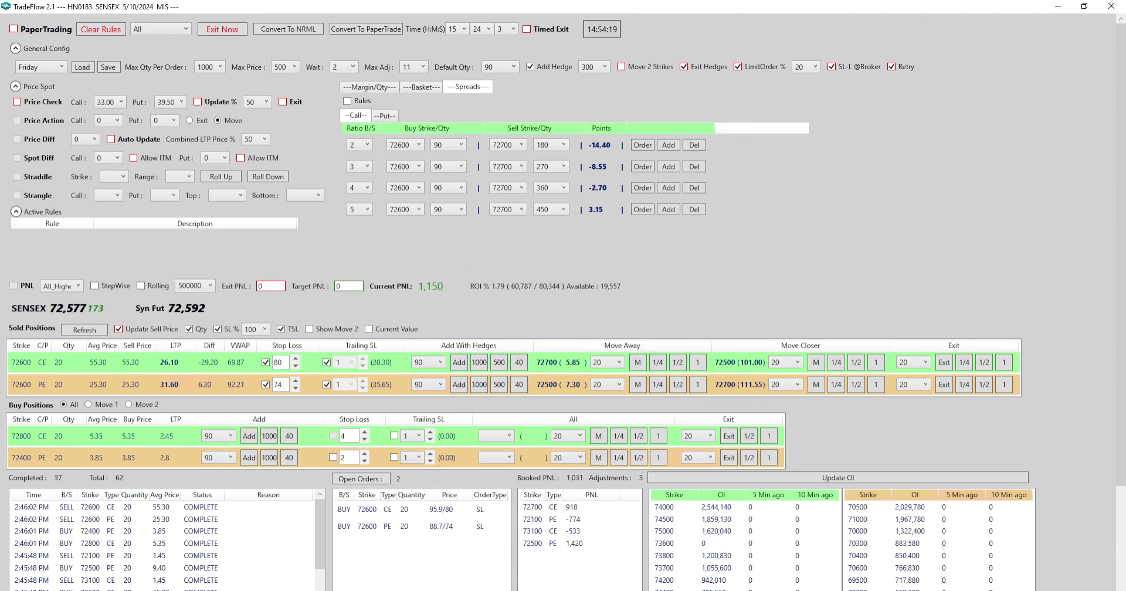
click(275, 555)
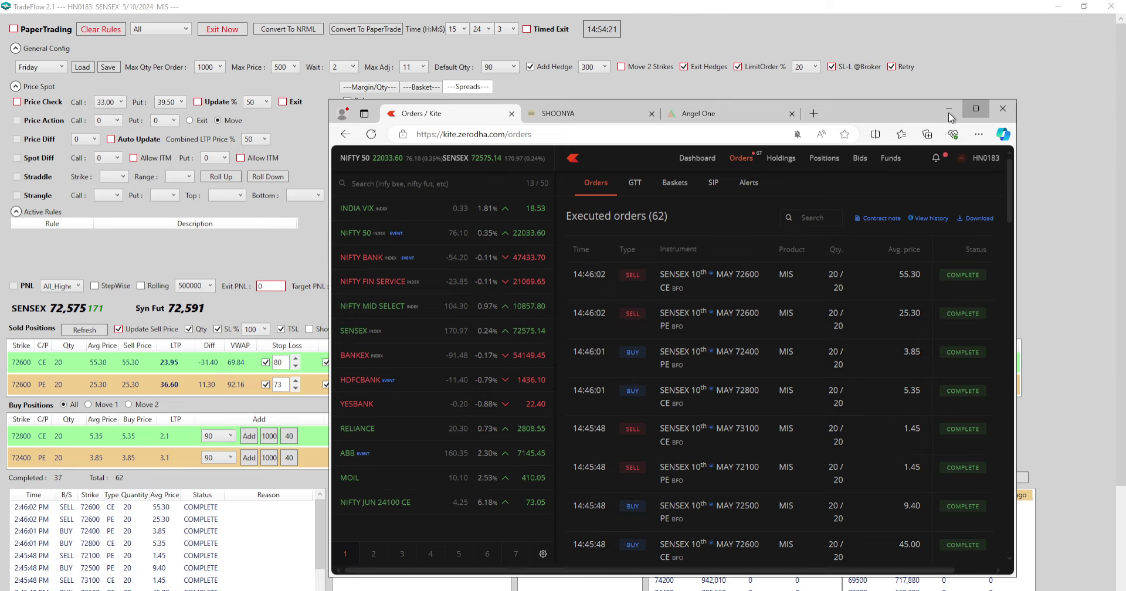
click(976, 109)
click(396, 87)
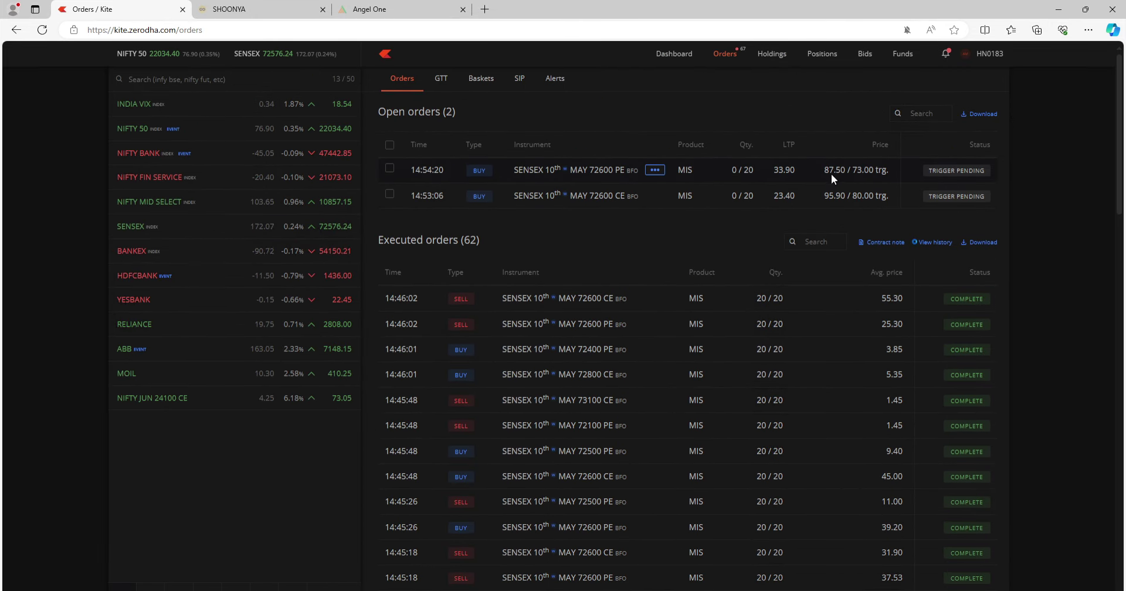
key(alt+Tab)
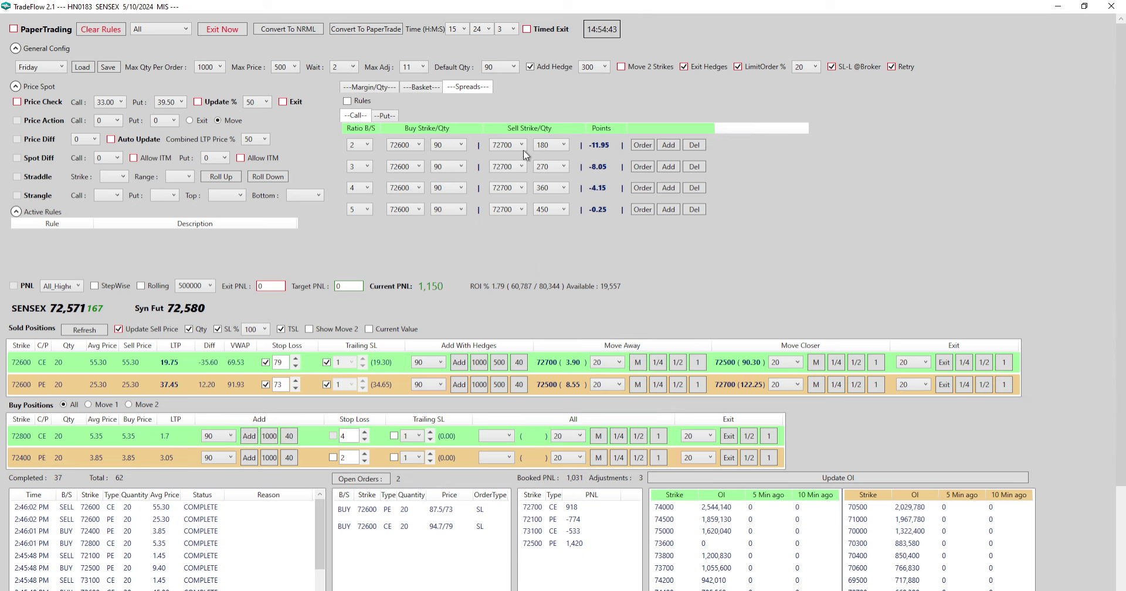
- Keep the limit order percentage at 20 and list the straddle strikes in the margin and quantity entry section
click(372, 89)
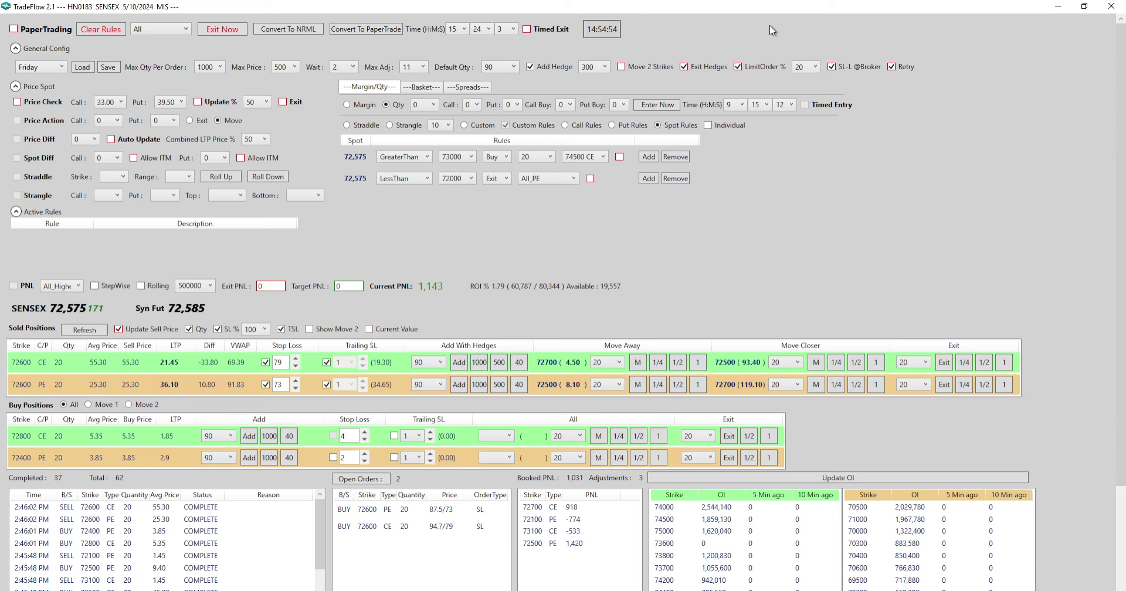
click(814, 66)
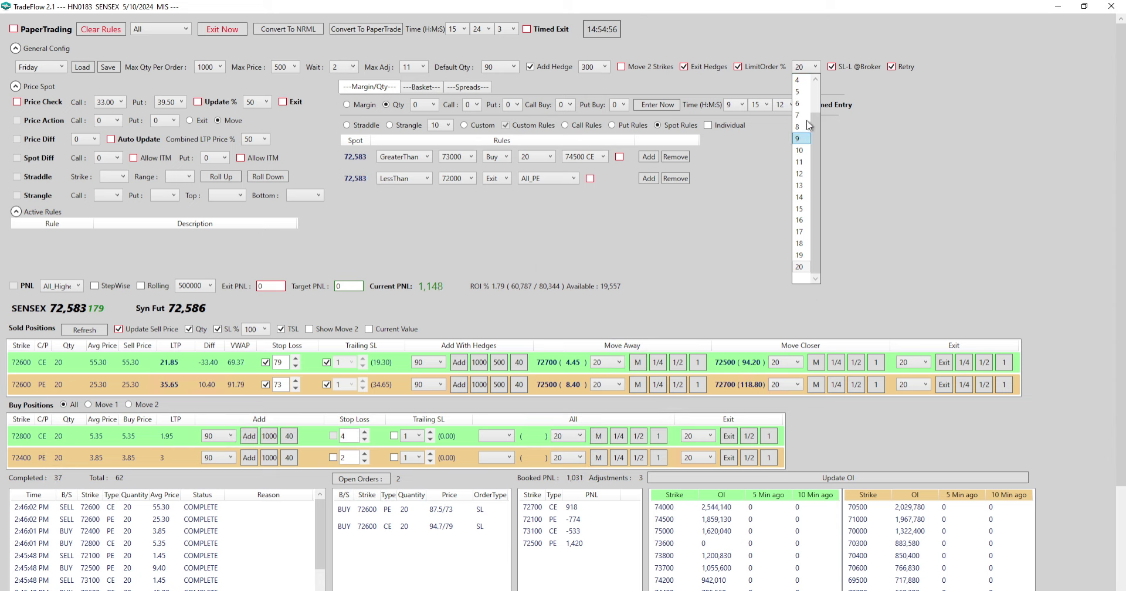
click(805, 268)
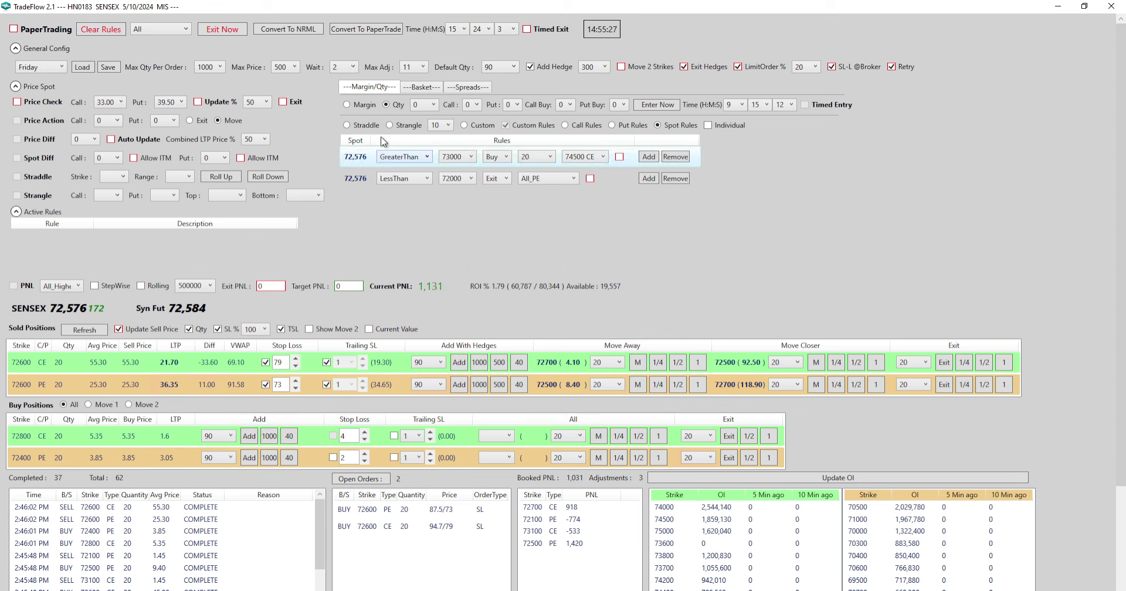
click(361, 126)
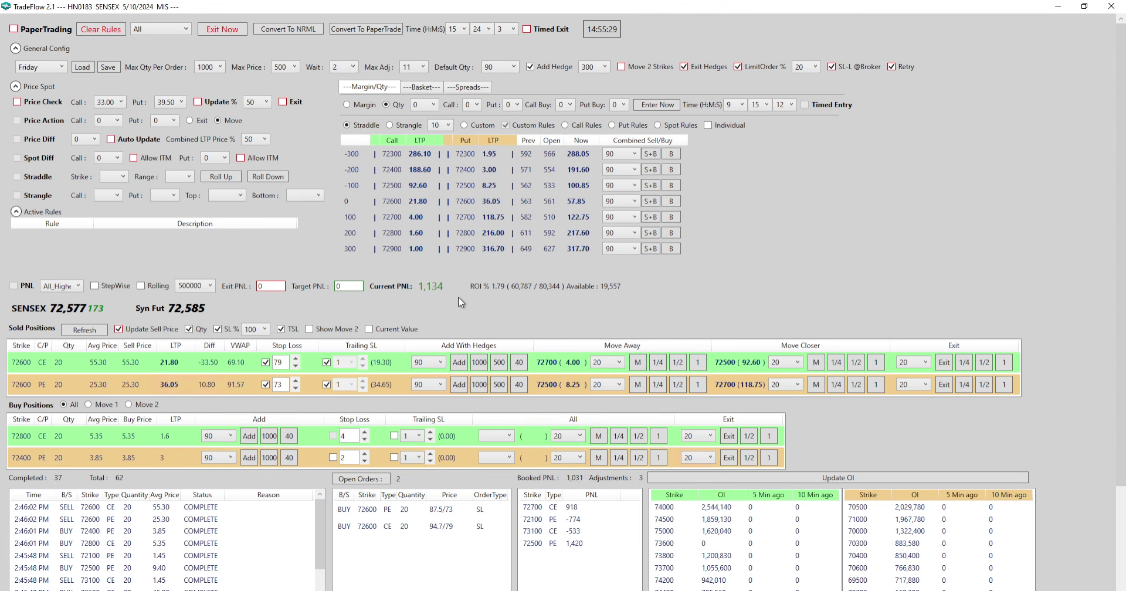